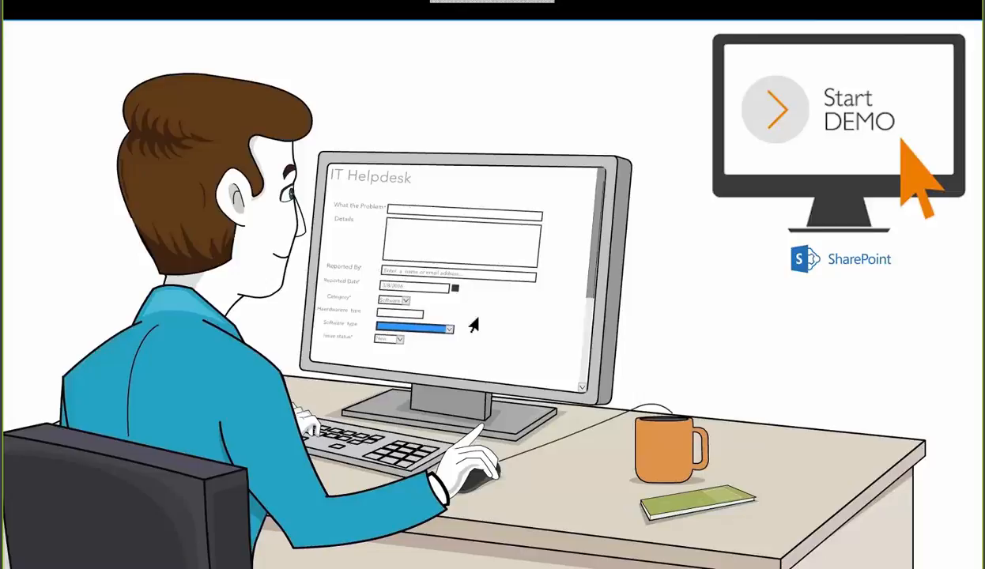
{"action": "left_click", "coordinate": [153, 360]}
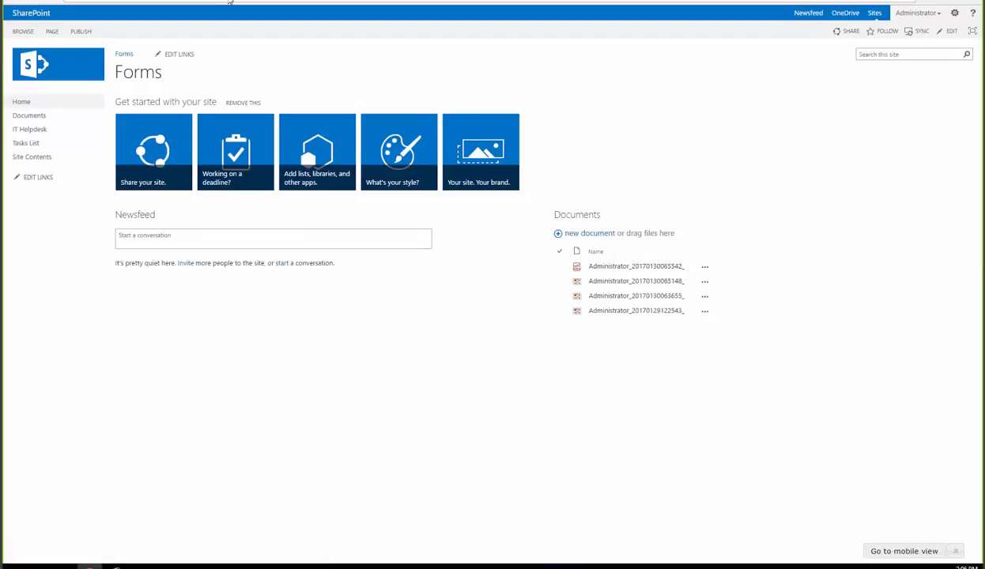
Step: Open a new item form in the IT Helpdesk list and look at its Resolution Details and Issue Details sections
{"action": "left_click", "coordinate": [63, 128]}
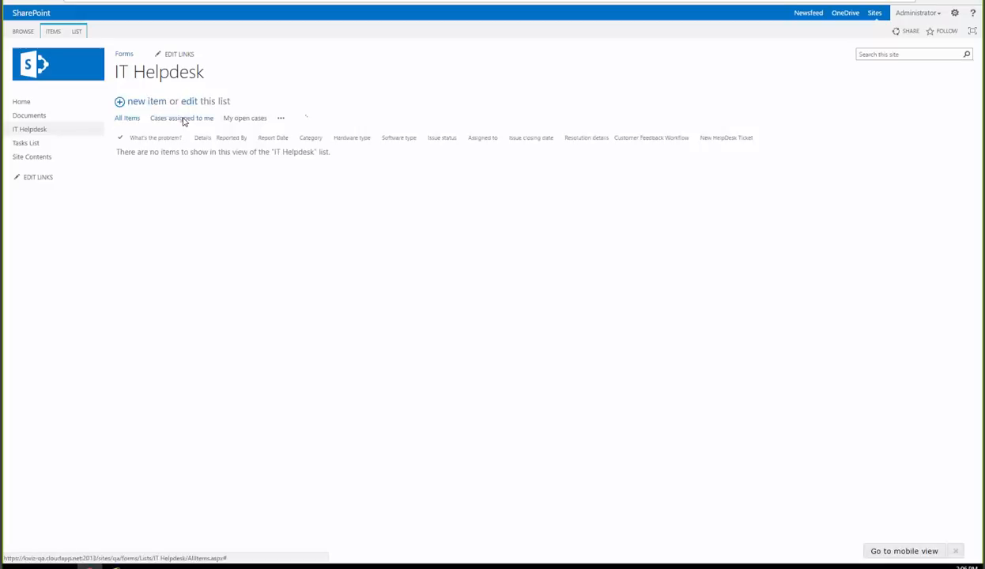
{"action": "left_click", "coordinate": [132, 105]}
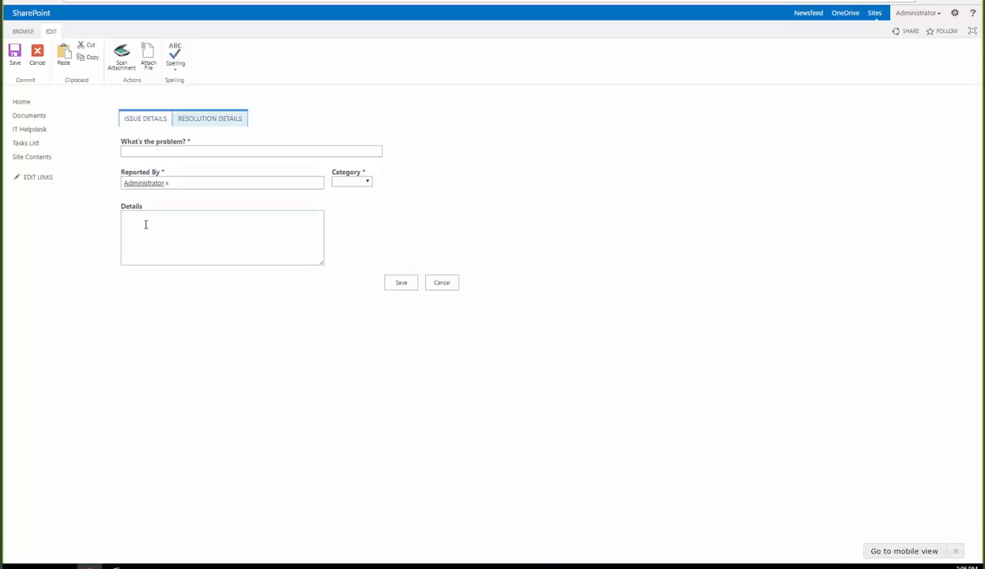
{"action": "left_click", "coordinate": [188, 121]}
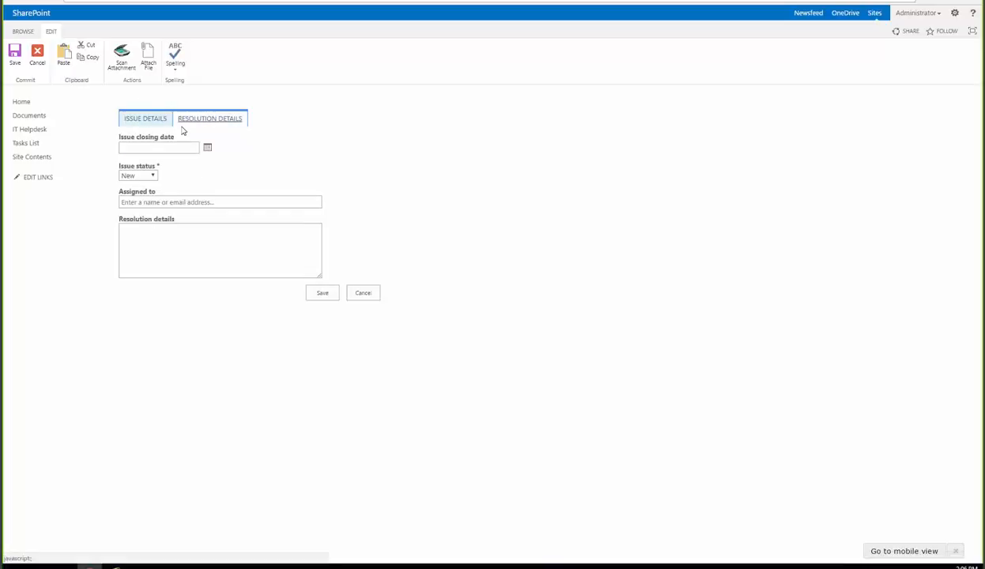
{"action": "left_click", "coordinate": [147, 119]}
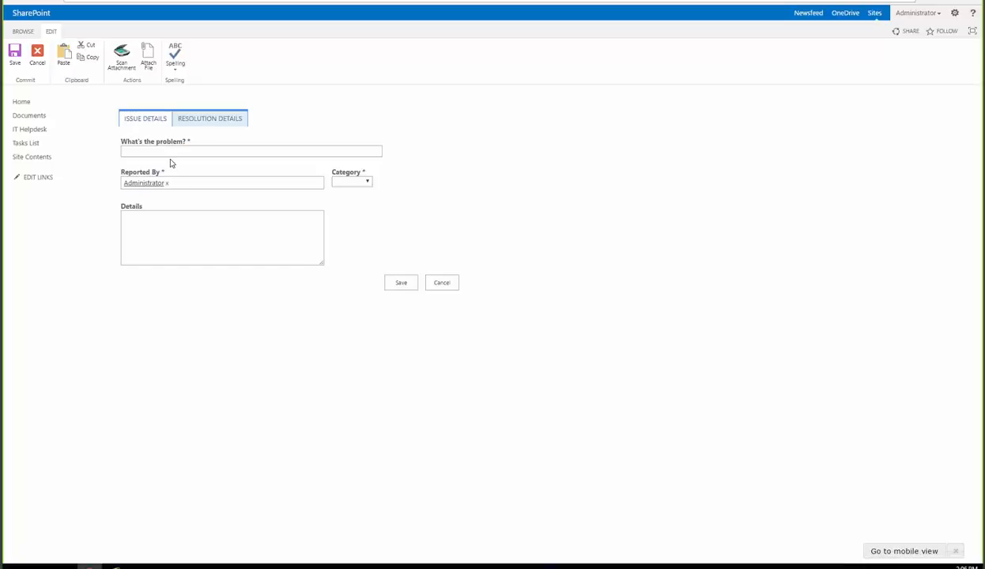
Step: Choose the Hardware category on the new item form and examine the available hardware types
{"action": "left_click", "coordinate": [366, 183]}
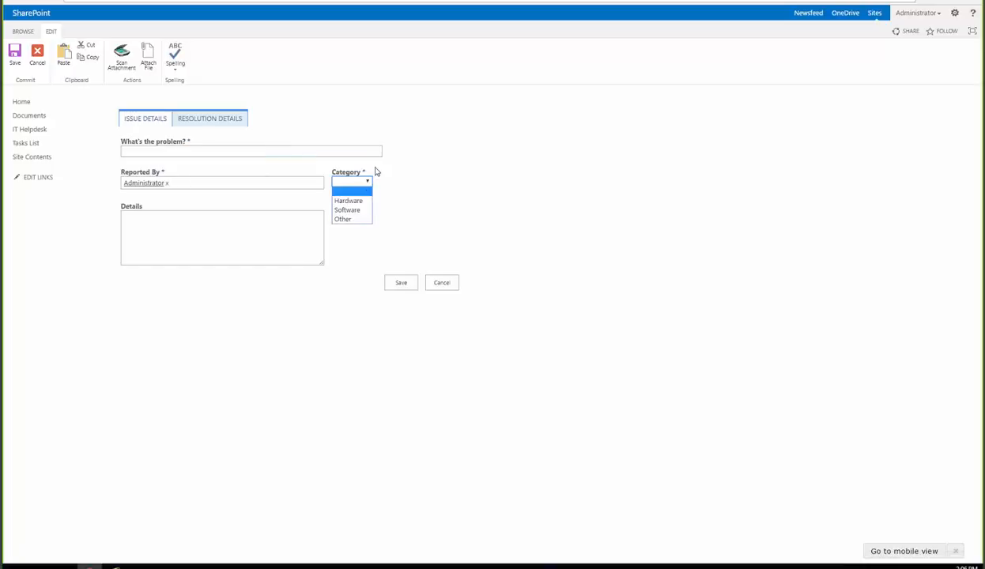
{"action": "left_click", "coordinate": [350, 202]}
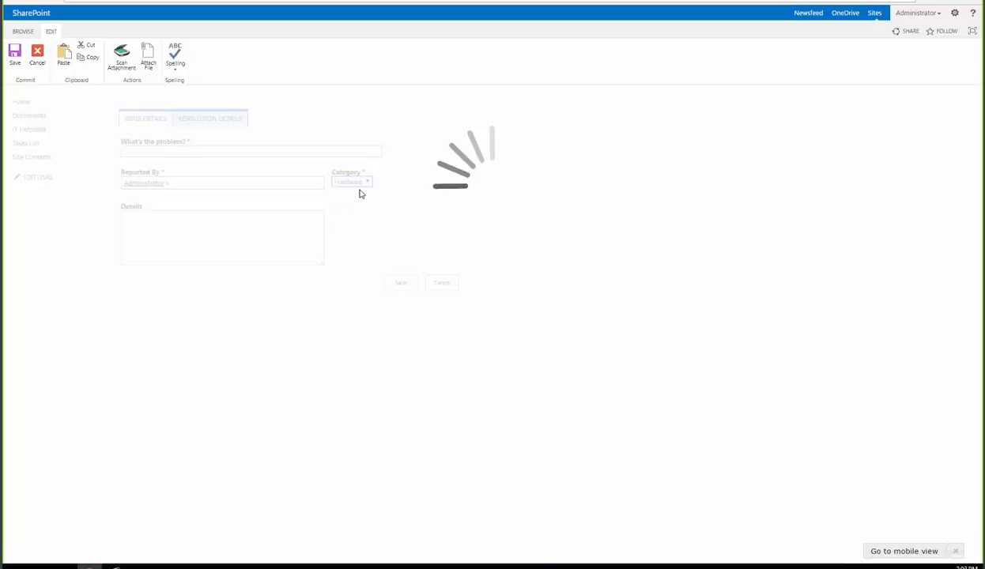
{"action": "left_click", "coordinate": [175, 214]}
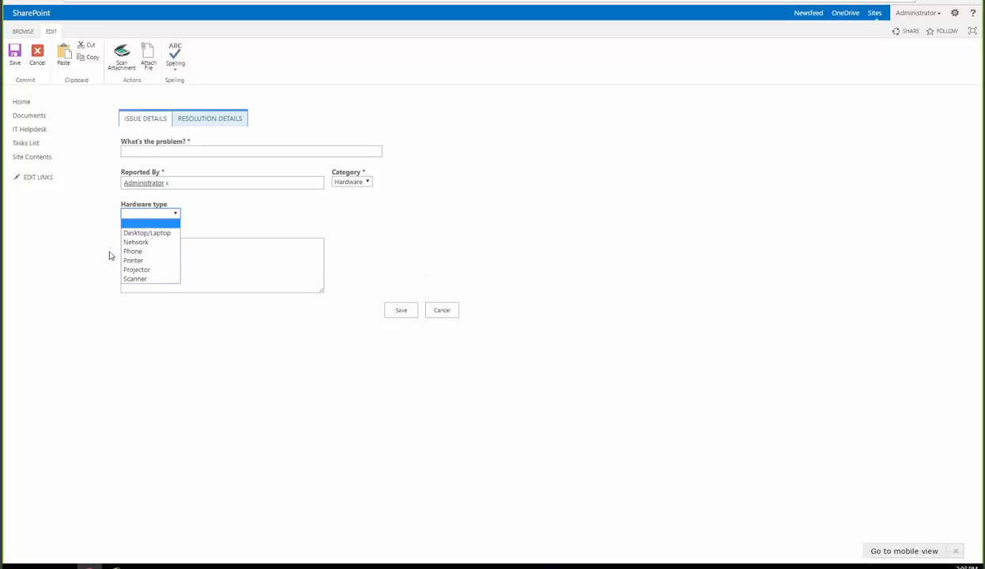
Step: Switch the category to Software and examine the available software types without choosing one
{"action": "left_click", "coordinate": [350, 184]}
{"action": "left_click", "coordinate": [348, 210]}
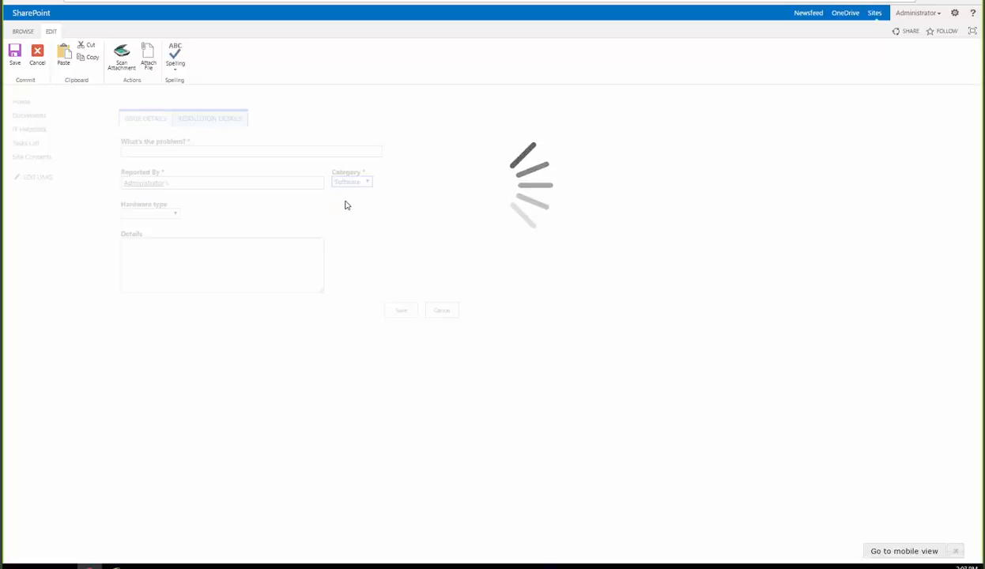
{"action": "left_click", "coordinate": [345, 214]}
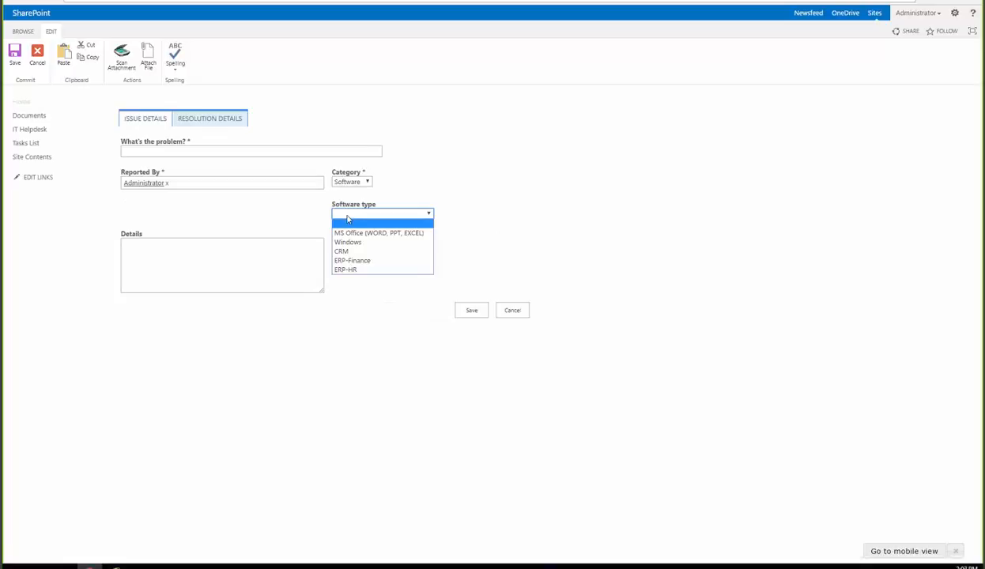
{"action": "left_click", "coordinate": [403, 176]}
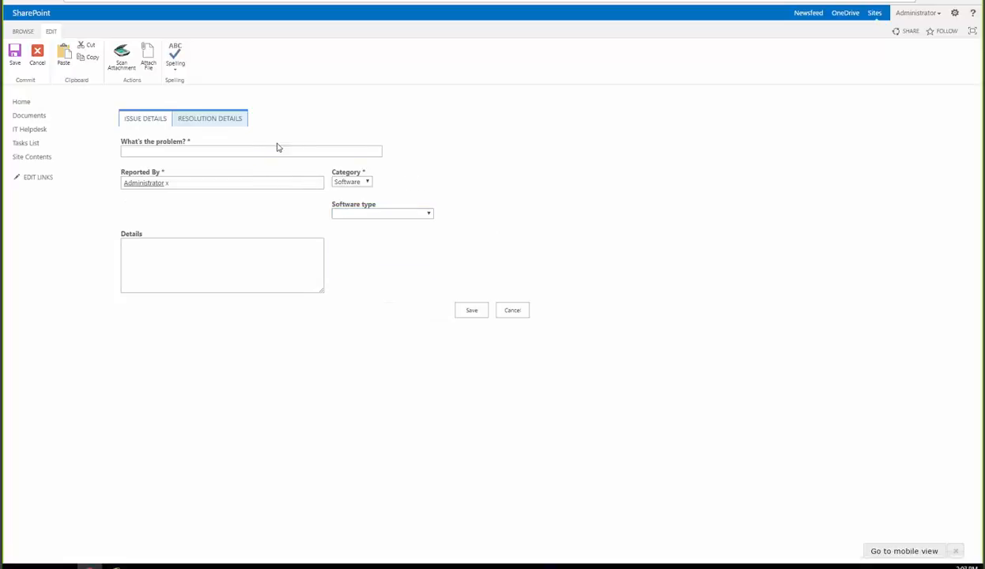
Step: Examine the closing date and issue status fields in the form's resolution details, and return to the issue details
{"action": "left_click", "coordinate": [202, 120]}
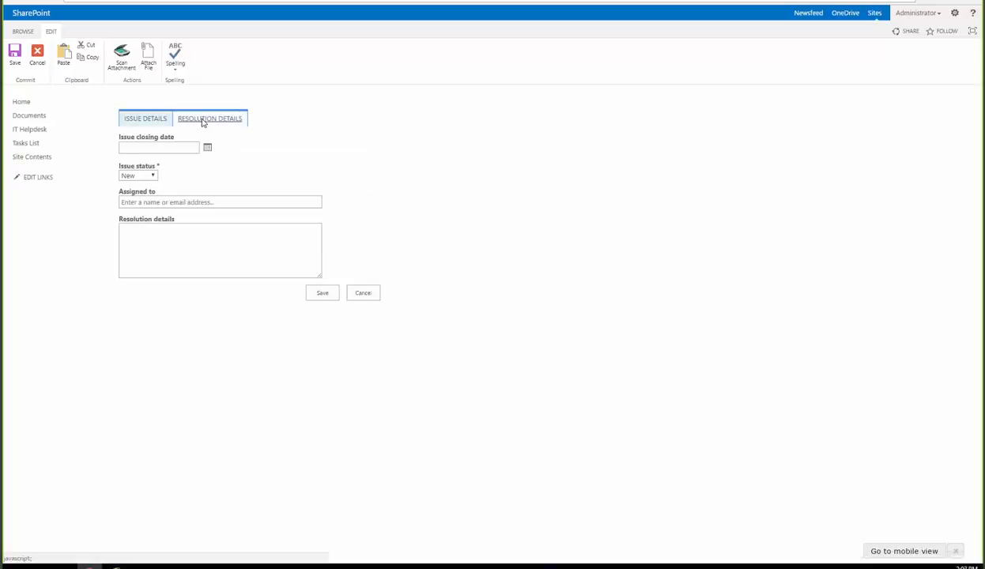
{"action": "left_click", "coordinate": [152, 148]}
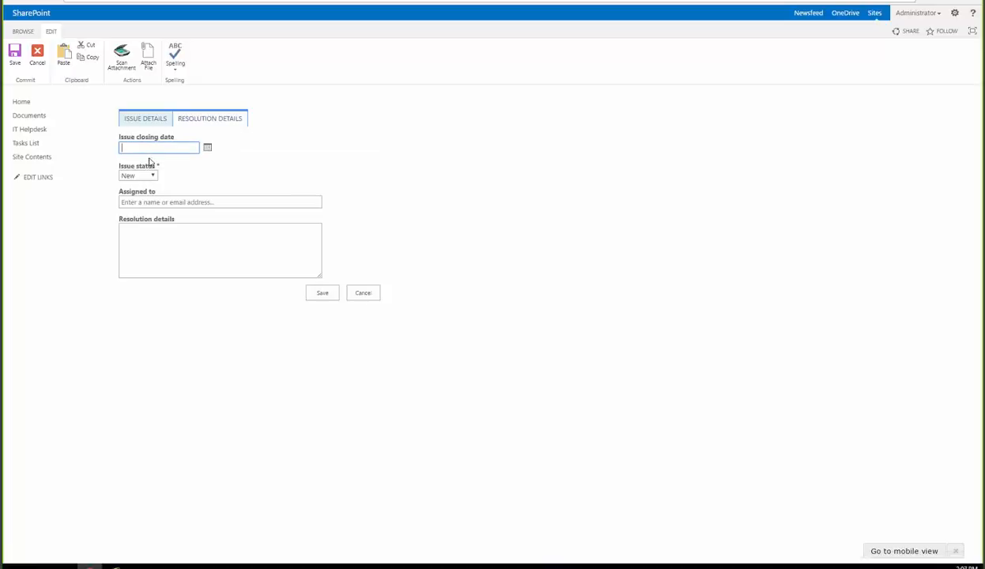
{"action": "left_click", "coordinate": [148, 175]}
{"action": "left_click", "coordinate": [190, 175]}
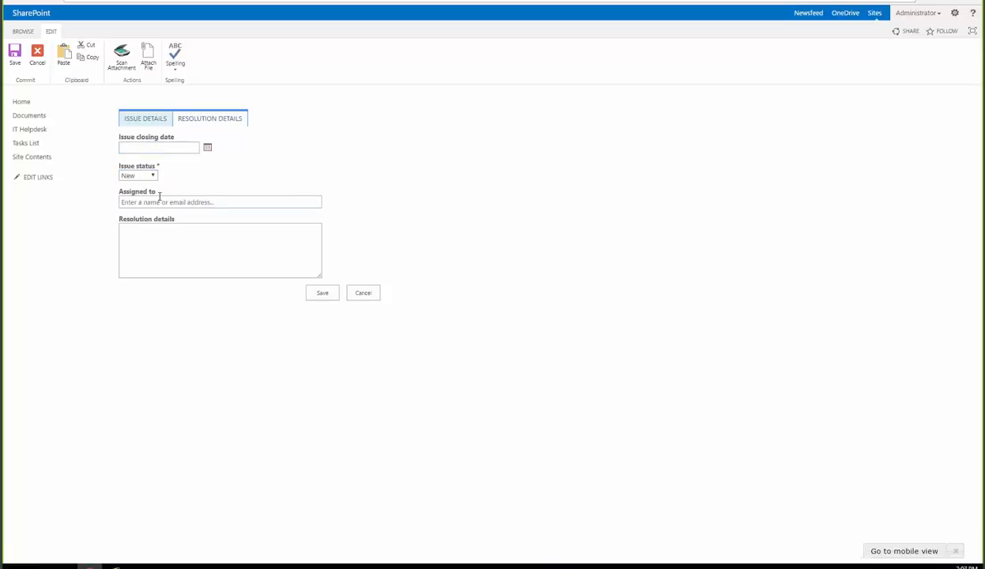
{"action": "left_click", "coordinate": [145, 128]}
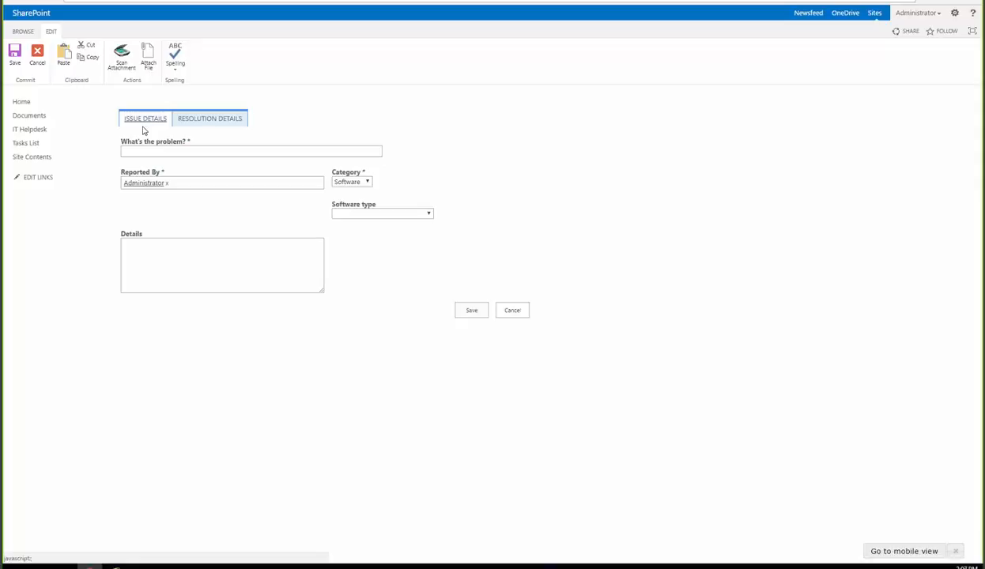
Step: Leave the new item form and open the List custom actions settings of the IT Helpdesk list
{"action": "left_click", "coordinate": [50, 130]}
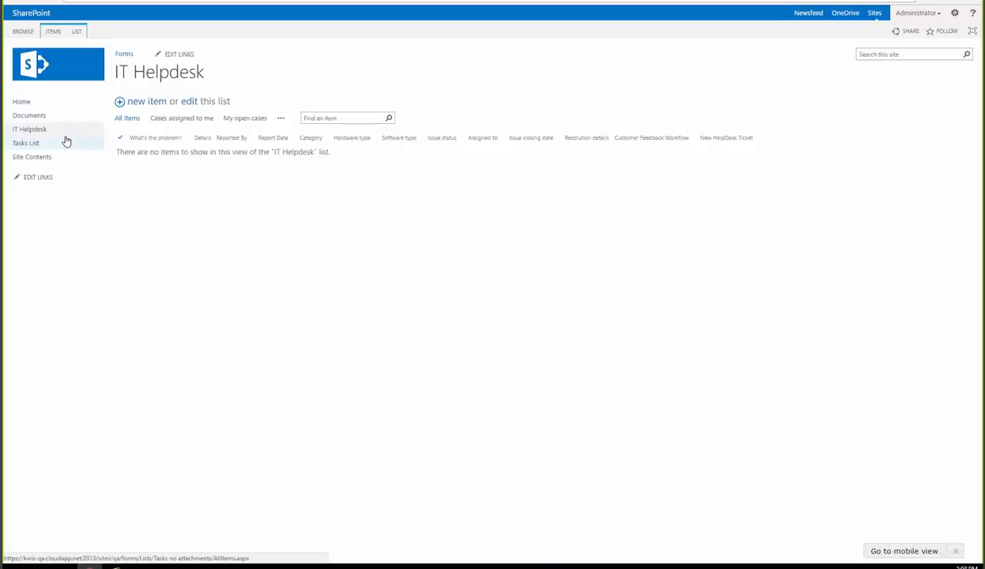
{"action": "left_click", "coordinate": [76, 31]}
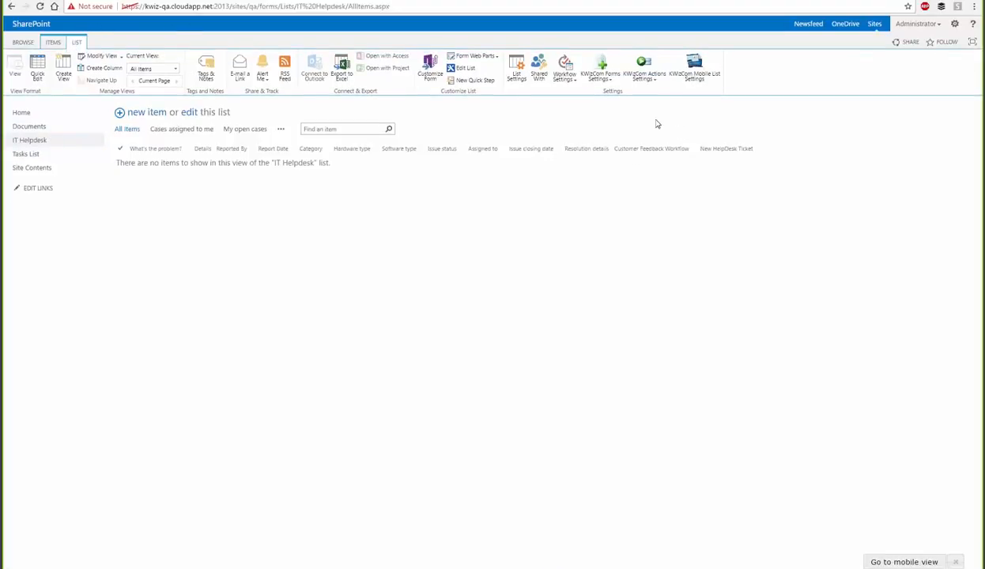
{"action": "left_click", "coordinate": [645, 79]}
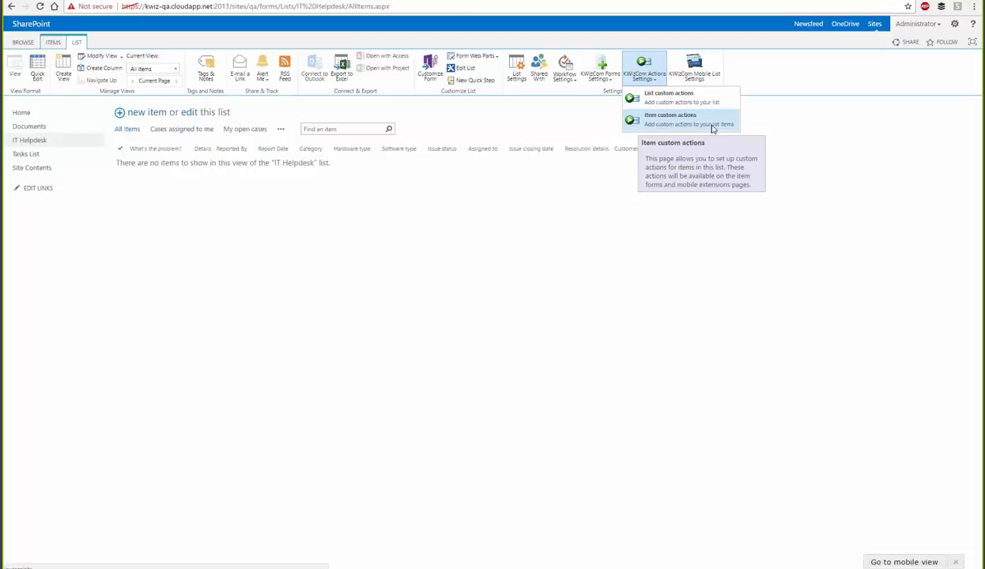
{"action": "left_click", "coordinate": [672, 101]}
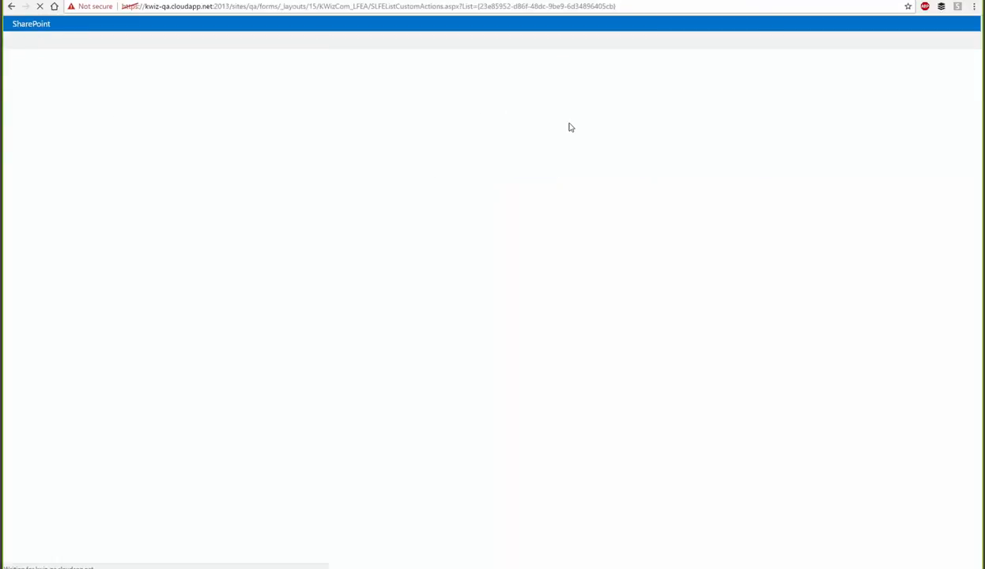
Step: Add a new list action named "New Hardware Bug"
{"action": "left_click", "coordinate": [161, 189]}
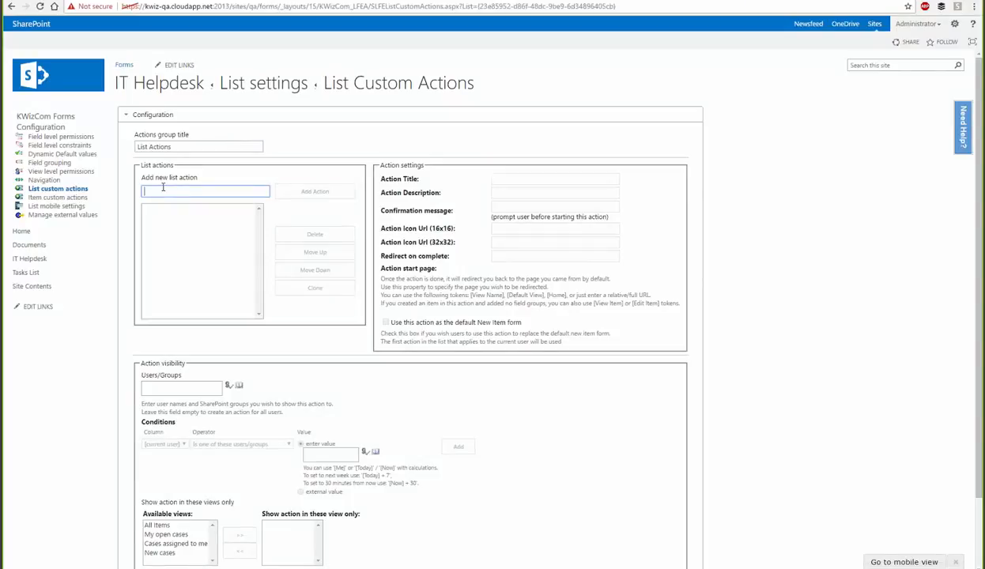
{"action": "type", "text": "New Hardware Bug"}
{"action": "left_click", "coordinate": [295, 193]}
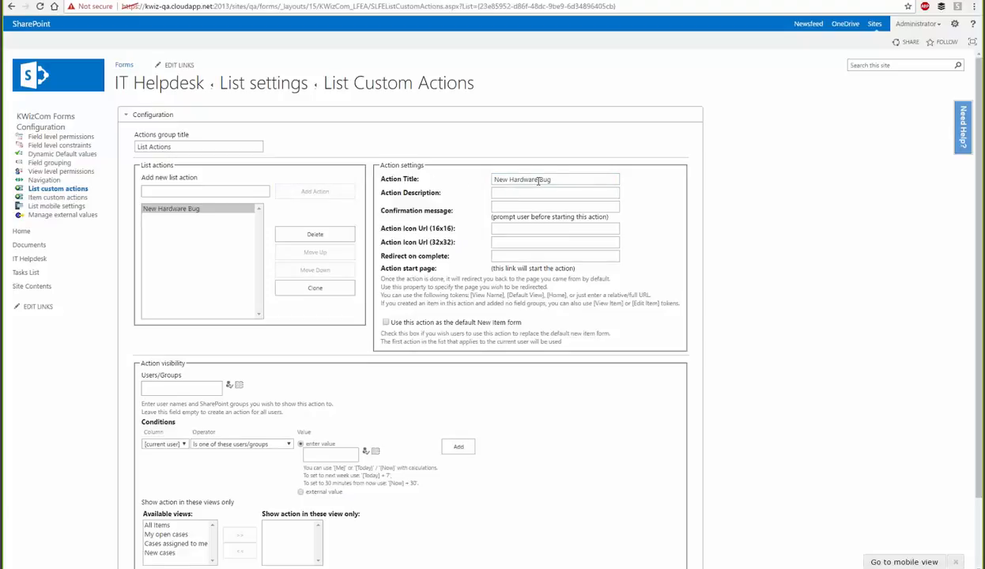
Step: Set the New Hardware Bug action's description to "This will create a new bug of type Hardware"
{"action": "left_click", "coordinate": [506, 195]}
{"action": "type", "text": "This"}
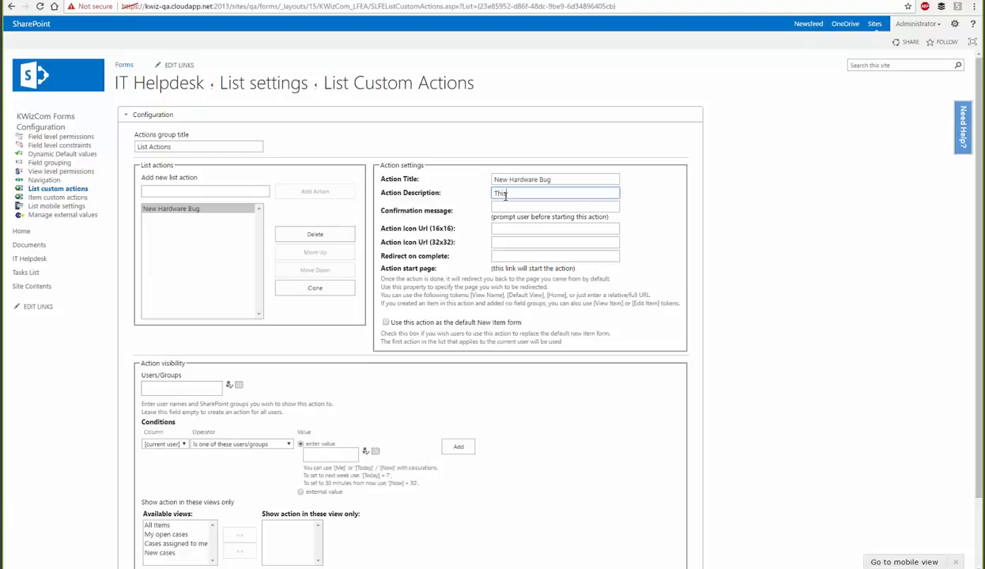
{"action": "type", "text": " will create a new bug of type Hardware"}
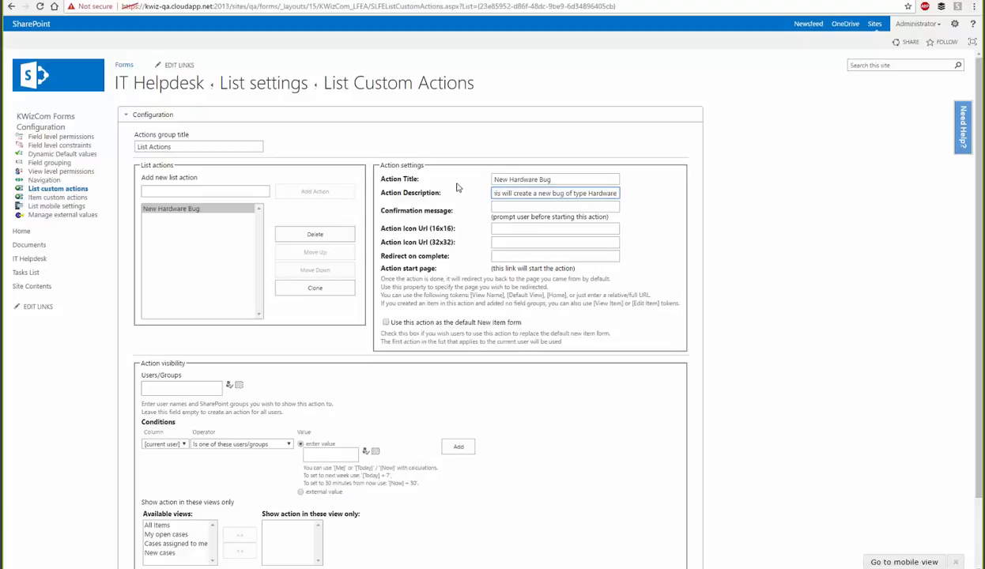
{"action": "left_click", "coordinate": [478, 206]}
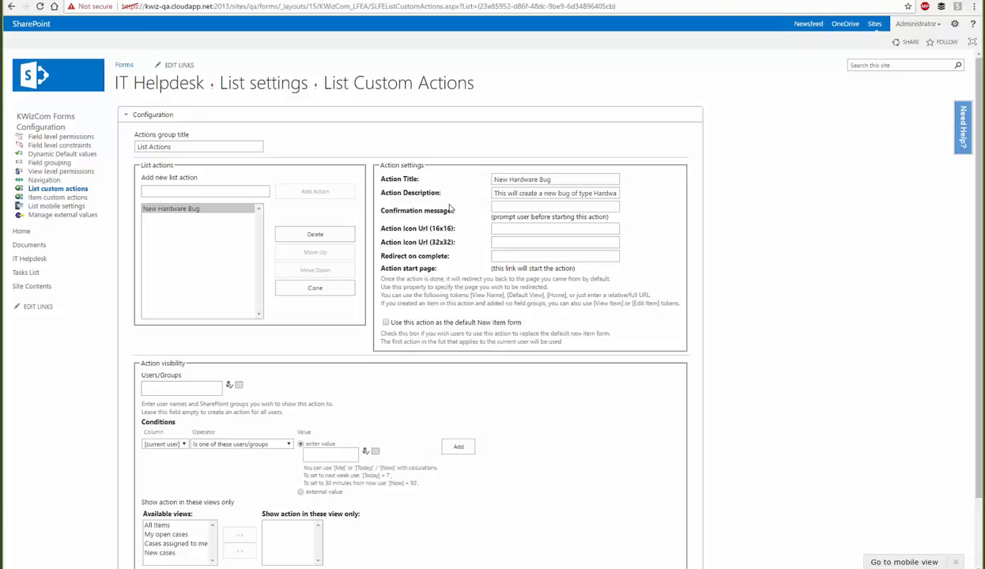
Step: Examine the action's redirect, default New Item form and visibility settings, including users, conditions and views
{"action": "scroll", "coordinate": [403, 235], "scroll_direction": "down", "scroll_amount": 1}
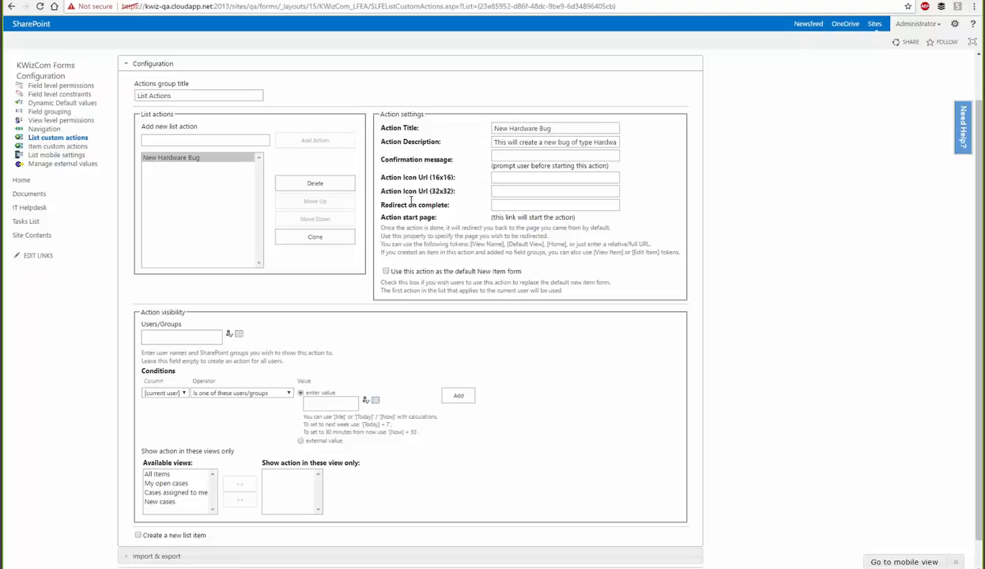
{"action": "left_click", "coordinate": [509, 206]}
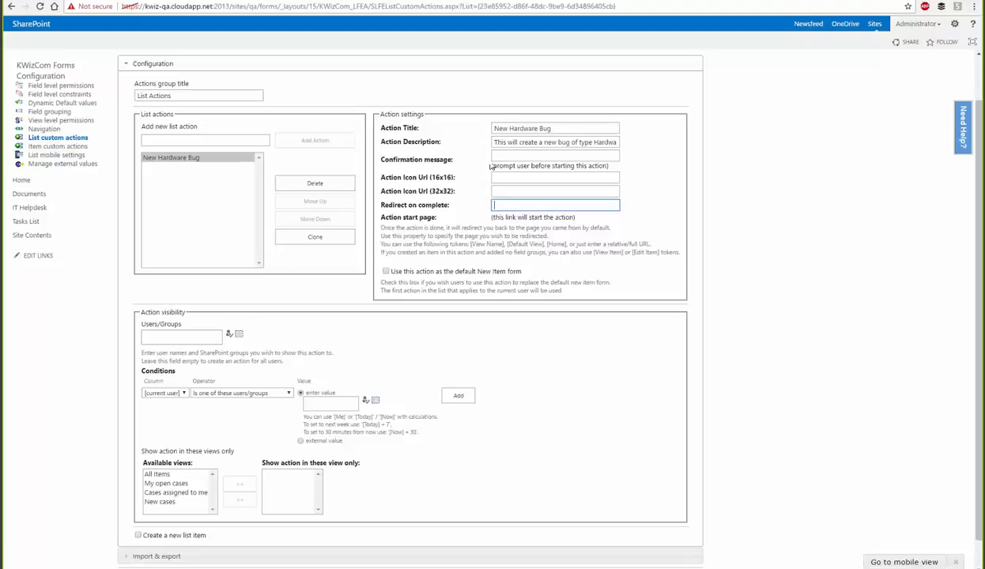
{"action": "scroll", "coordinate": [526, 227], "scroll_direction": "down", "scroll_amount": 1}
{"action": "left_click", "coordinate": [518, 292]}
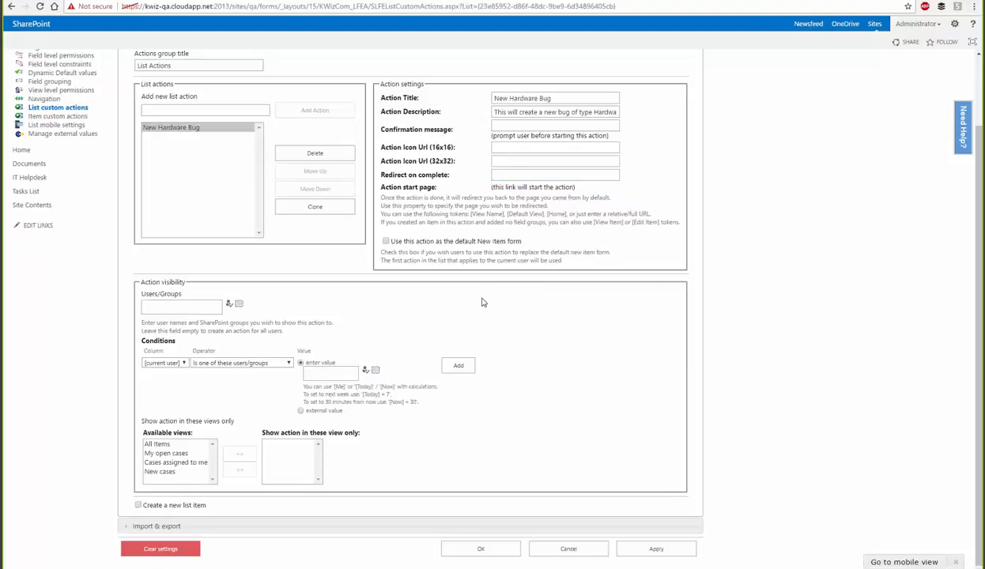
{"action": "left_click", "coordinate": [631, 547]}
{"action": "scroll", "coordinate": [547, 326], "scroll_direction": "up", "scroll_amount": 1}
{"action": "scroll", "coordinate": [497, 303], "scroll_direction": "down", "scroll_amount": 1}
{"action": "left_click", "coordinate": [144, 307]}
{"action": "left_click", "coordinate": [162, 382]}
Step: Make the action create a new list item and add an automatic field update setting Category to Hardware
{"action": "left_click", "coordinate": [138, 505]}
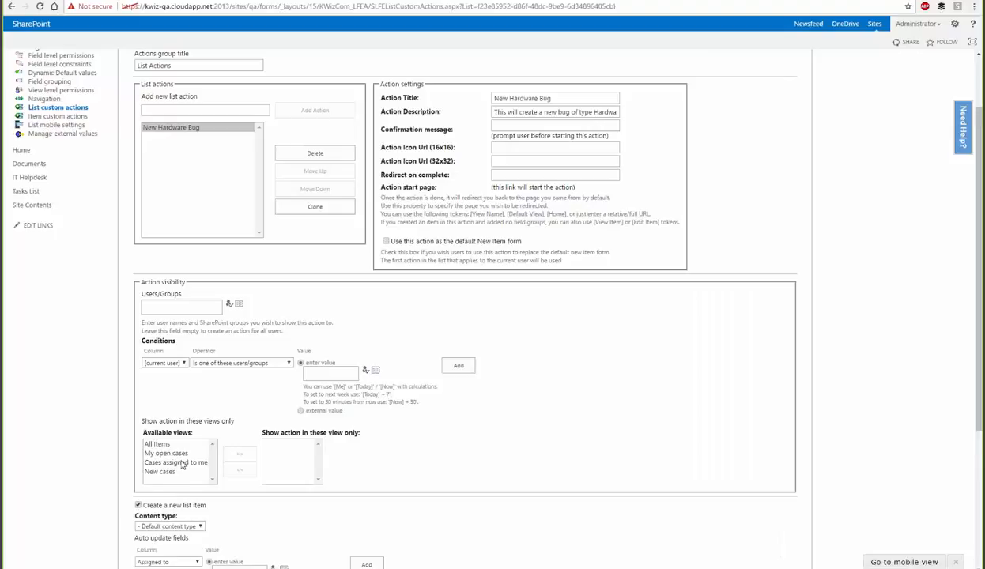
{"action": "scroll", "coordinate": [166, 475], "scroll_direction": "down", "scroll_amount": 2}
{"action": "scroll", "coordinate": [286, 415], "scroll_direction": "down", "scroll_amount": 1}
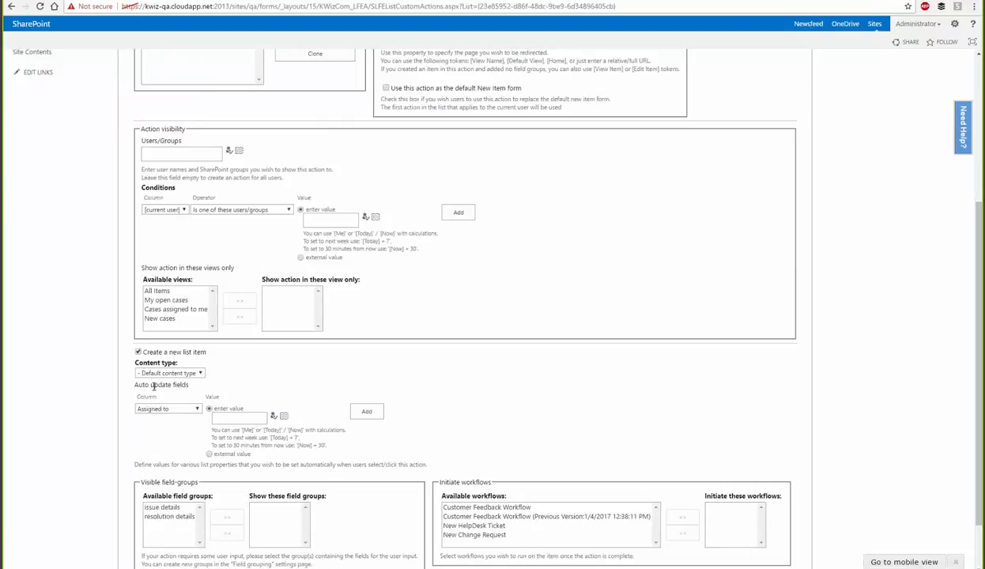
{"action": "left_click", "coordinate": [165, 412]}
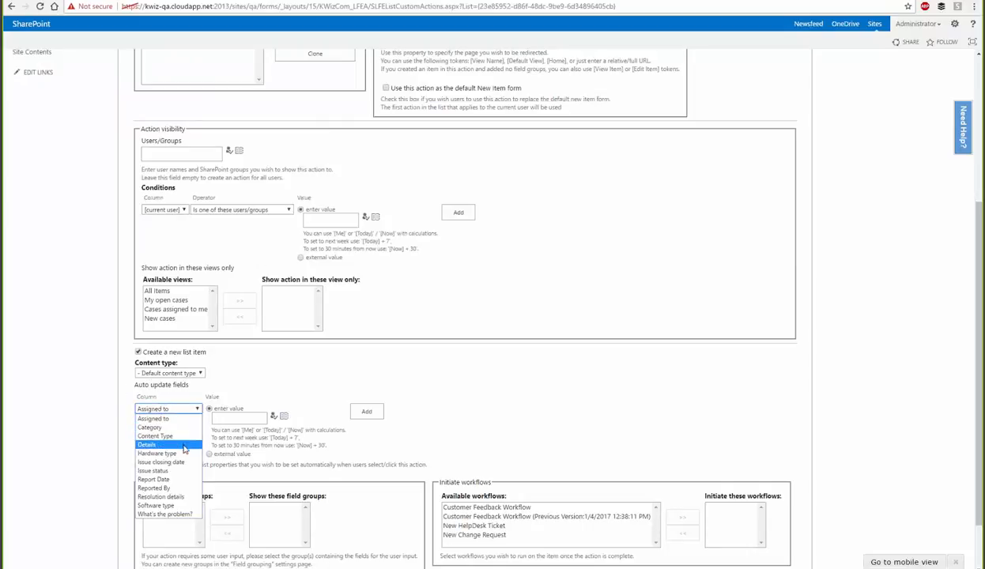
{"action": "left_click", "coordinate": [155, 427]}
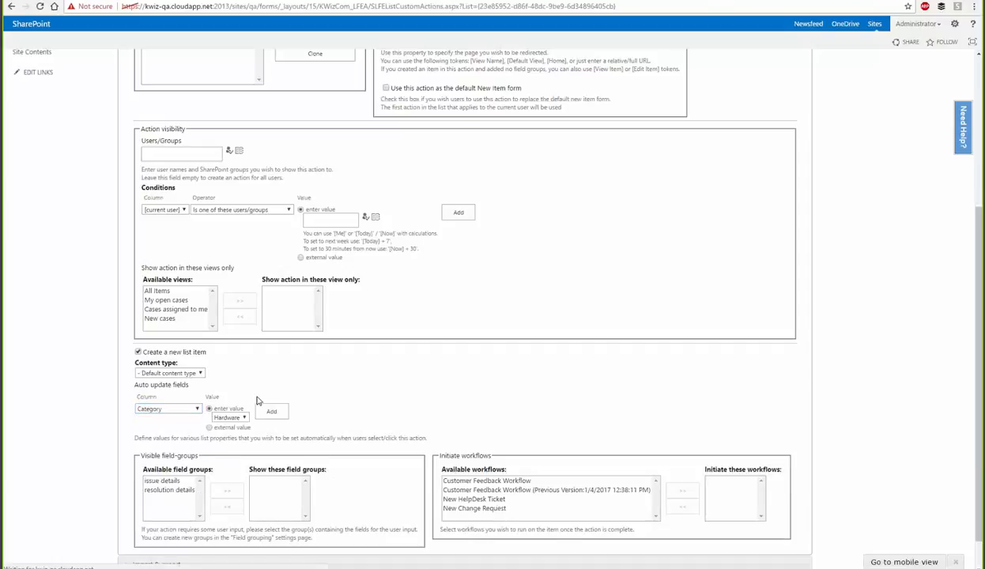
{"action": "left_click", "coordinate": [272, 412]}
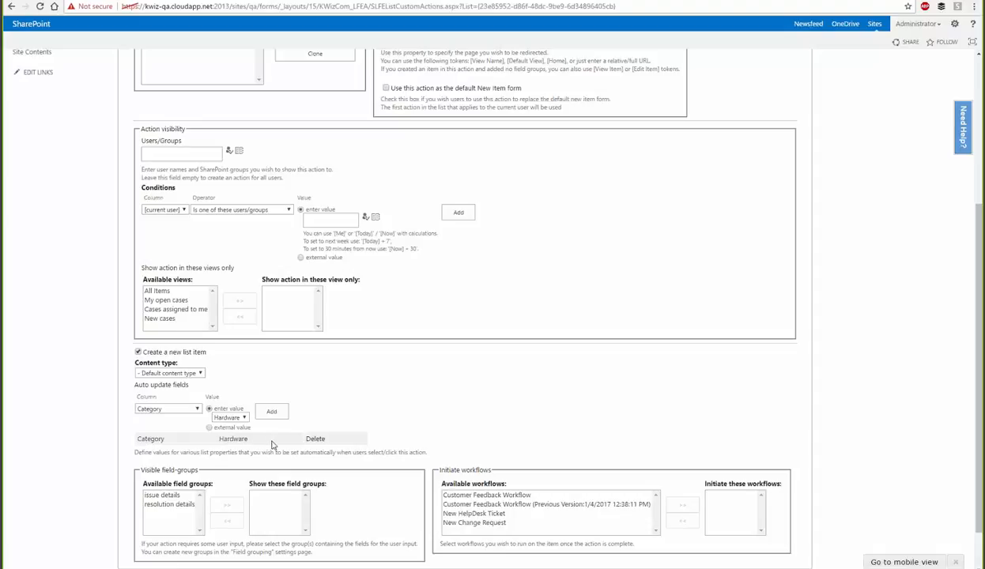
Step: Add the issue details group to the field groups shown by the action
{"action": "scroll", "coordinate": [262, 434], "scroll_direction": "down", "scroll_amount": 1}
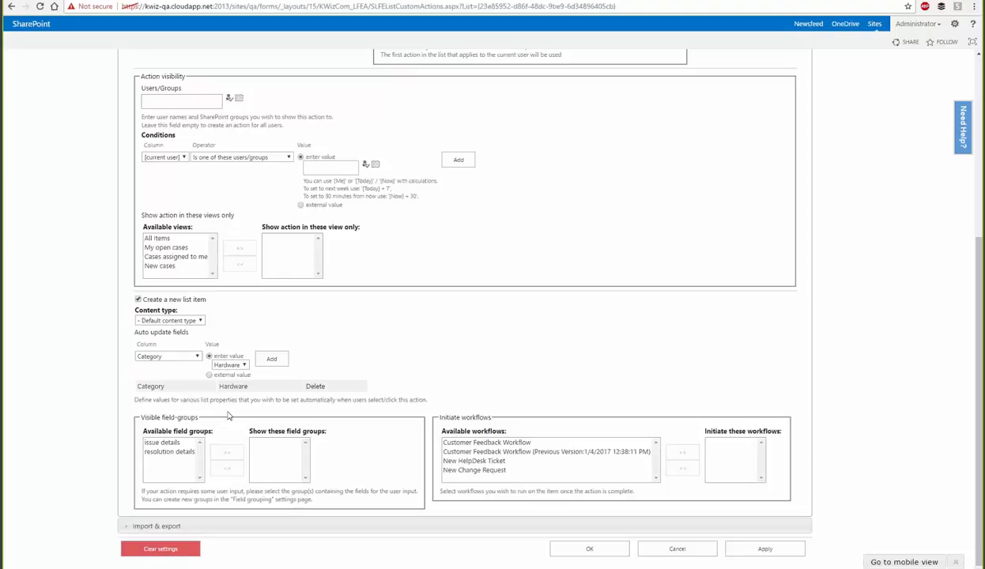
{"action": "left_click", "coordinate": [168, 443]}
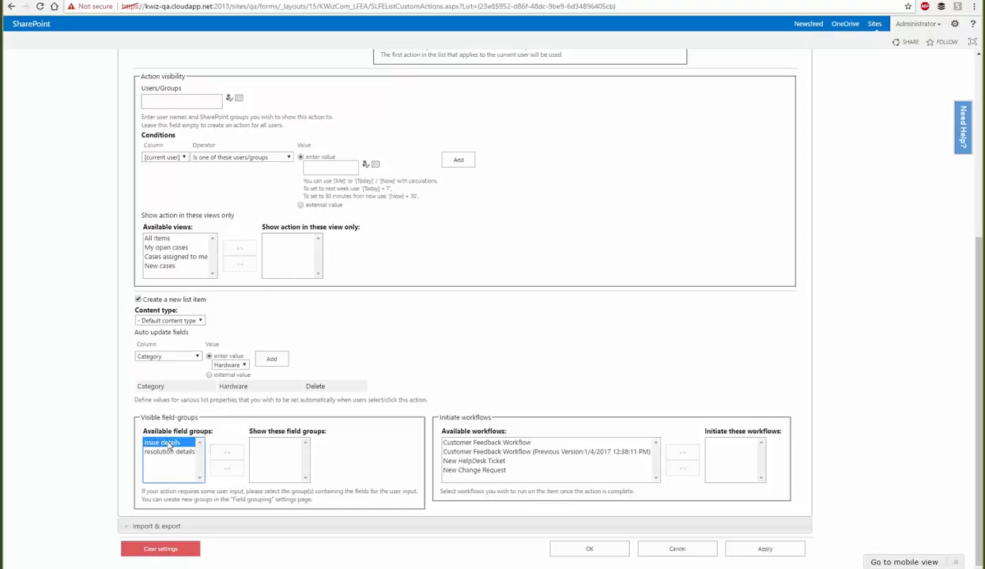
{"action": "left_click", "coordinate": [226, 451]}
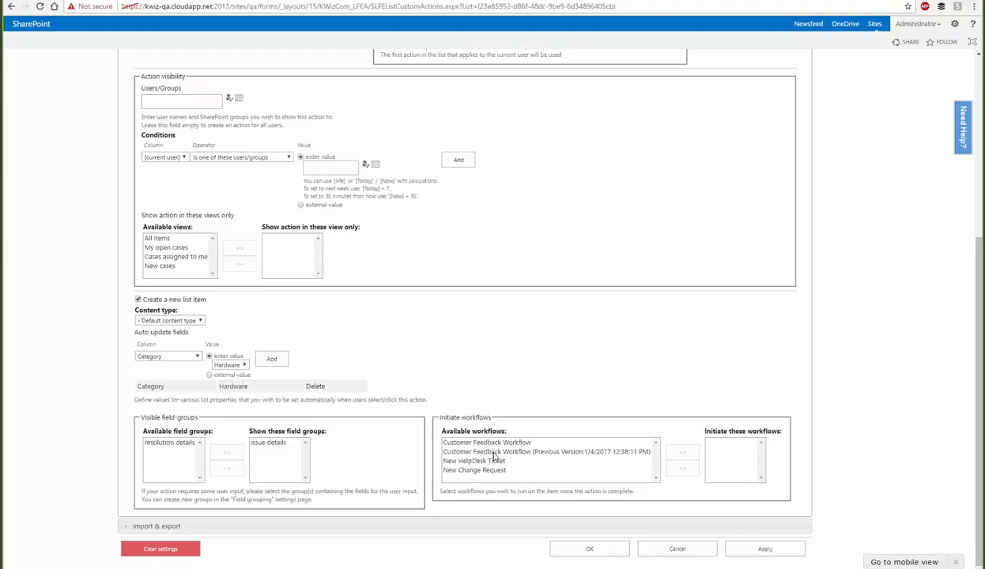
Step: Make the New Hardware Bug action initiate the New HelpDesk Ticket workflow and apply the settings
{"action": "left_click", "coordinate": [462, 461]}
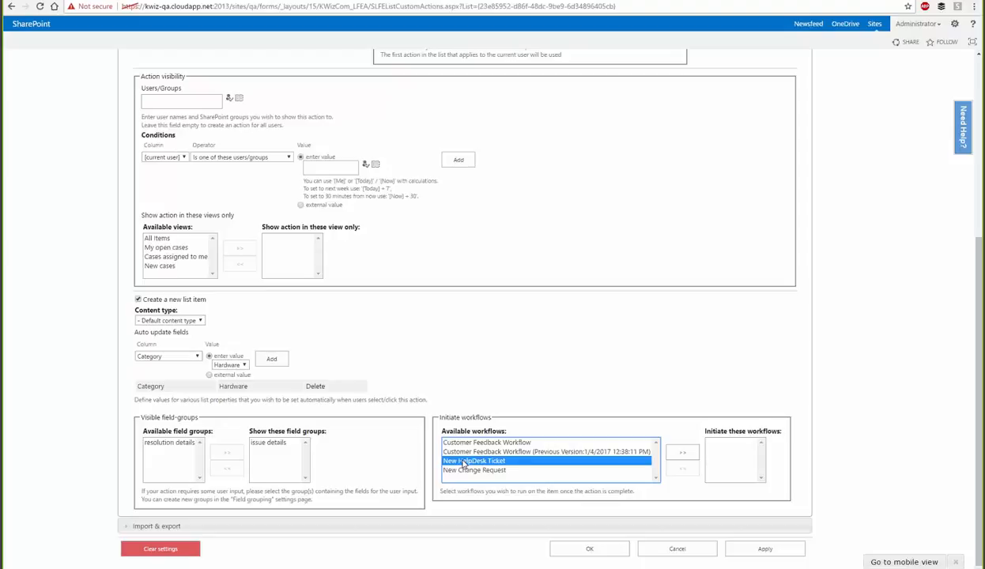
{"action": "left_click", "coordinate": [682, 452]}
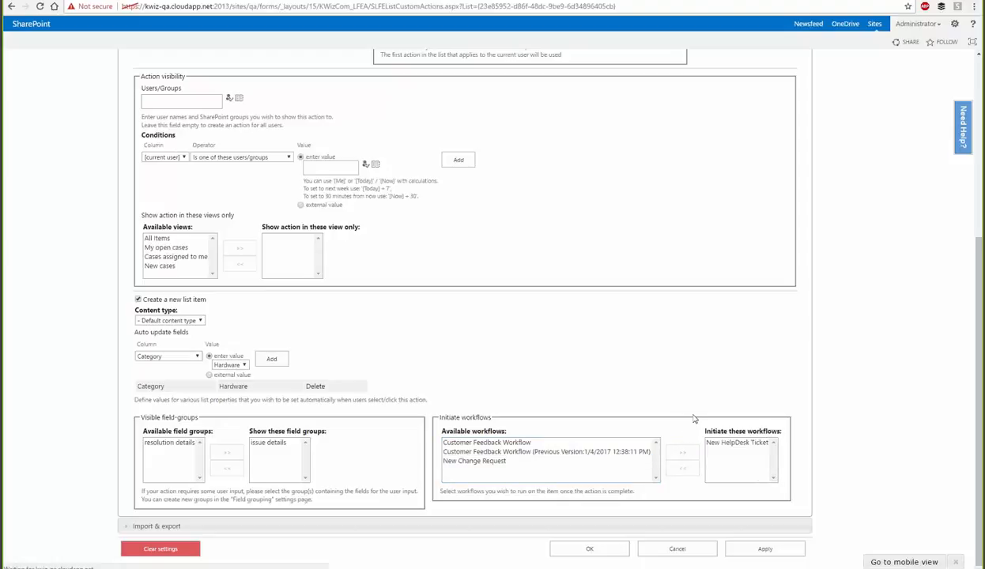
{"action": "left_click", "coordinate": [592, 548]}
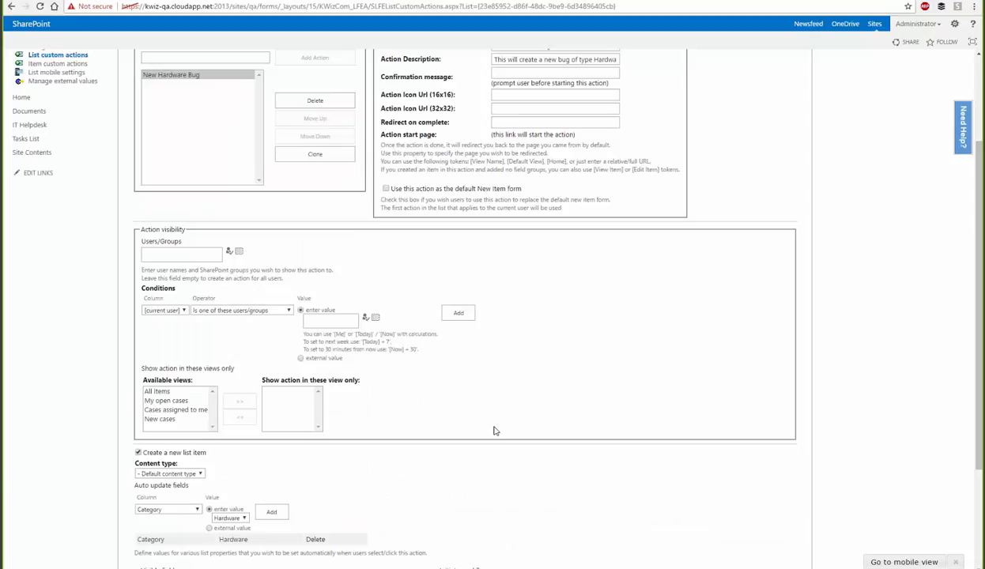
{"action": "left_click", "coordinate": [737, 548]}
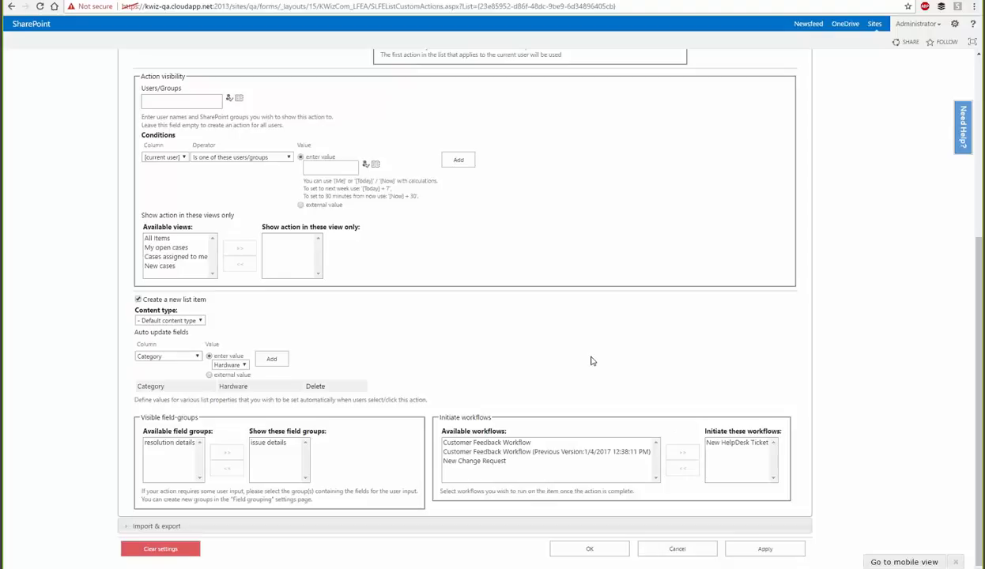
Step: Review the New Hardware Bug action's description, visibility, automatic field update, field group and workflow settings
{"action": "scroll", "coordinate": [575, 316], "scroll_direction": "up", "scroll_amount": 1}
{"action": "scroll", "coordinate": [574, 316], "scroll_direction": "up", "scroll_amount": 4}
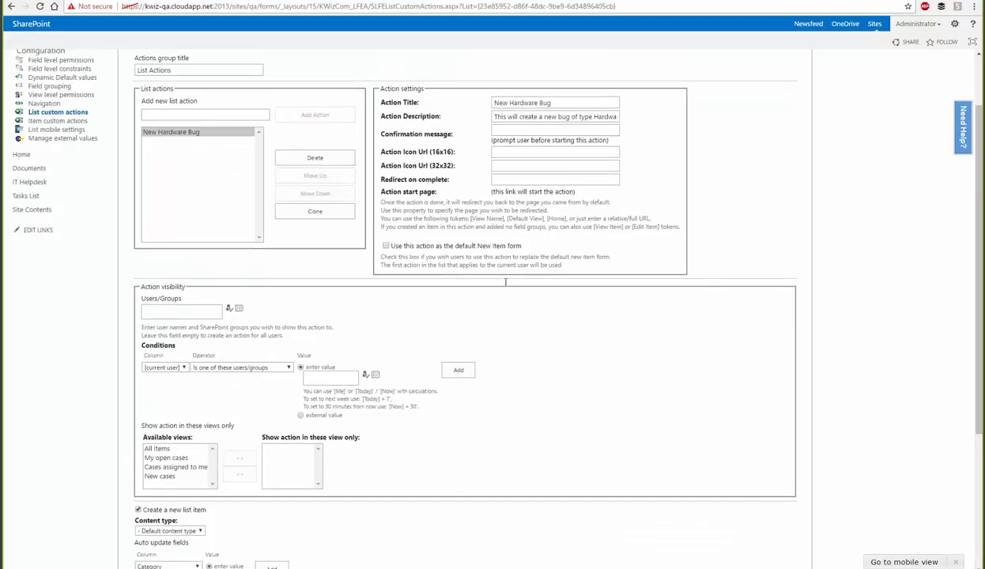
{"action": "left_click", "coordinate": [176, 210]}
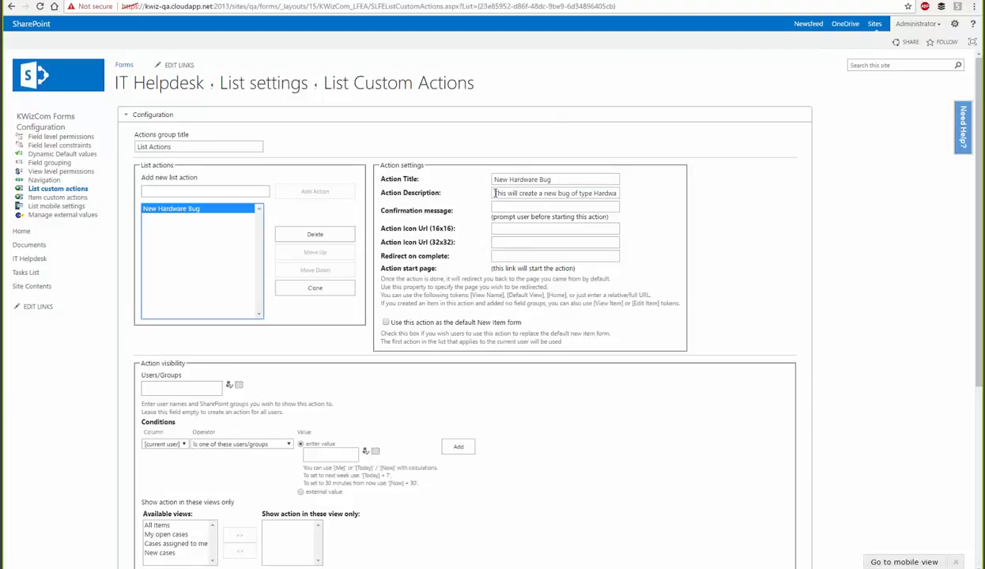
{"action": "left_click_drag", "start_coordinate": [496, 193], "coordinate": [635, 194]}
{"action": "left_click", "coordinate": [589, 193]}
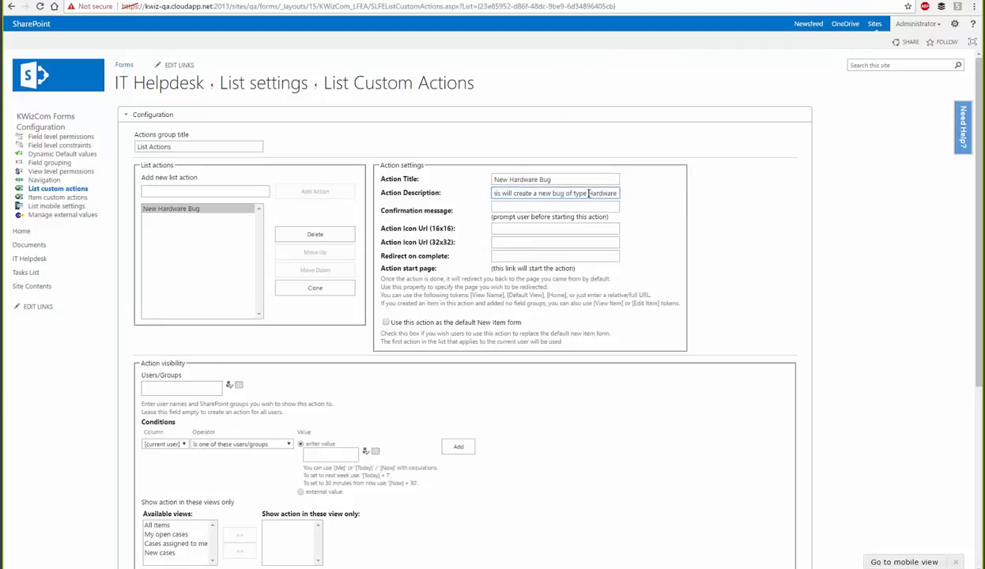
{"action": "scroll", "coordinate": [541, 505], "scroll_direction": "down", "scroll_amount": 3}
{"action": "scroll", "coordinate": [541, 501], "scroll_direction": "down", "scroll_amount": 1}
{"action": "scroll", "coordinate": [395, 348], "scroll_direction": "up", "scroll_amount": 2}
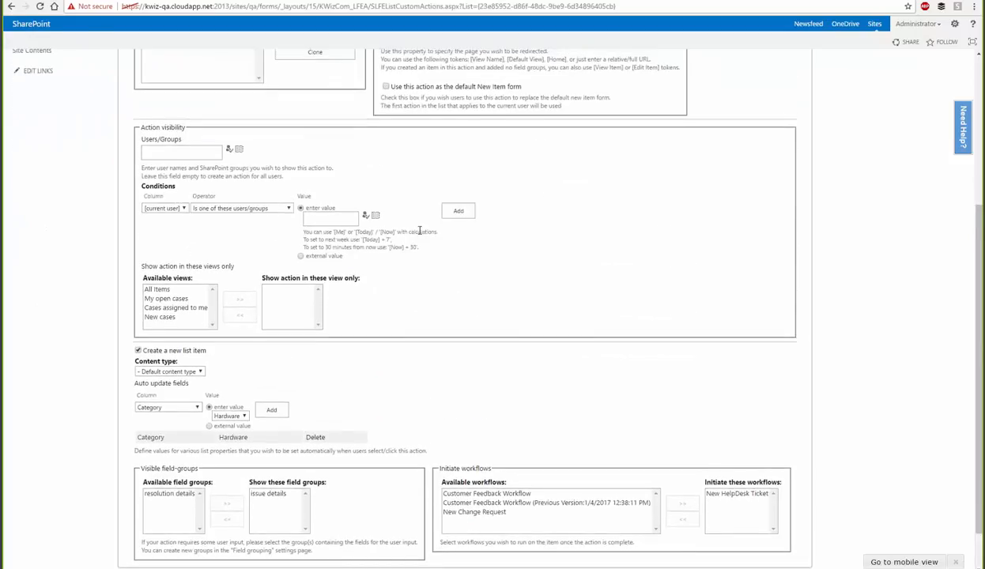
{"action": "scroll", "coordinate": [421, 231], "scroll_direction": "down", "scroll_amount": 1}
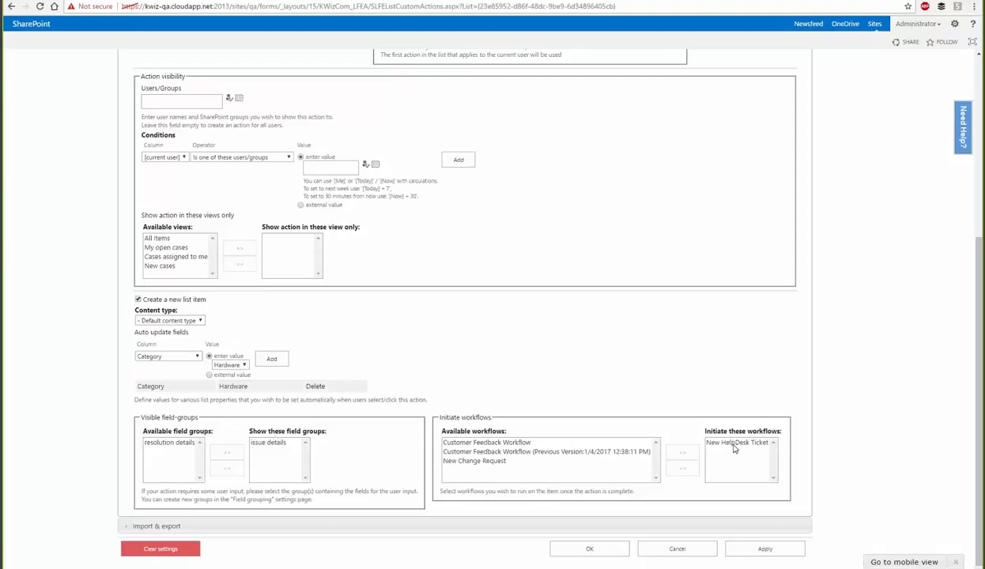
Step: Save the list custom actions and run New Hardware Bug from the IT Helpdesk list
{"action": "left_click", "coordinate": [590, 550]}
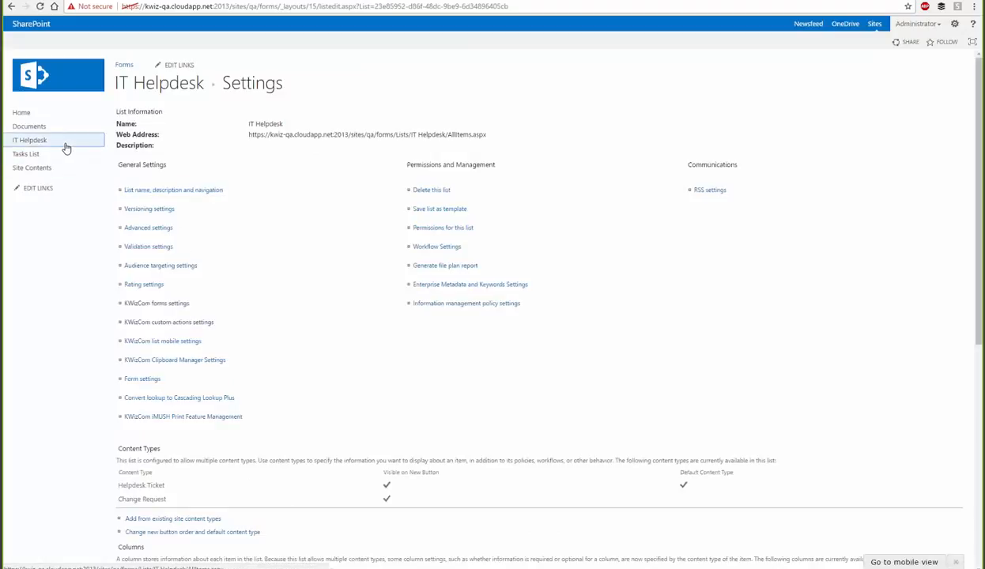
{"action": "left_click", "coordinate": [42, 142]}
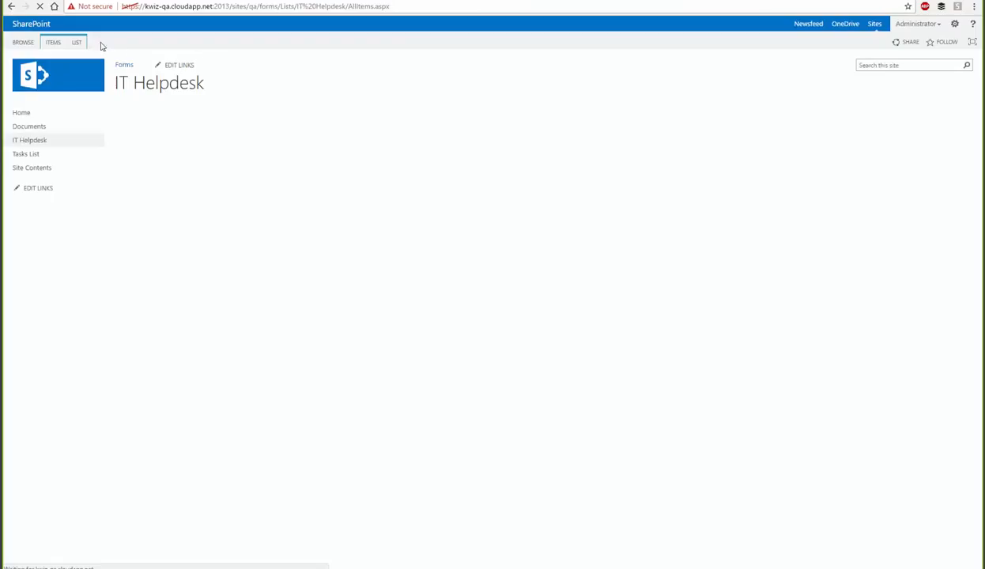
{"action": "left_click", "coordinate": [54, 42]}
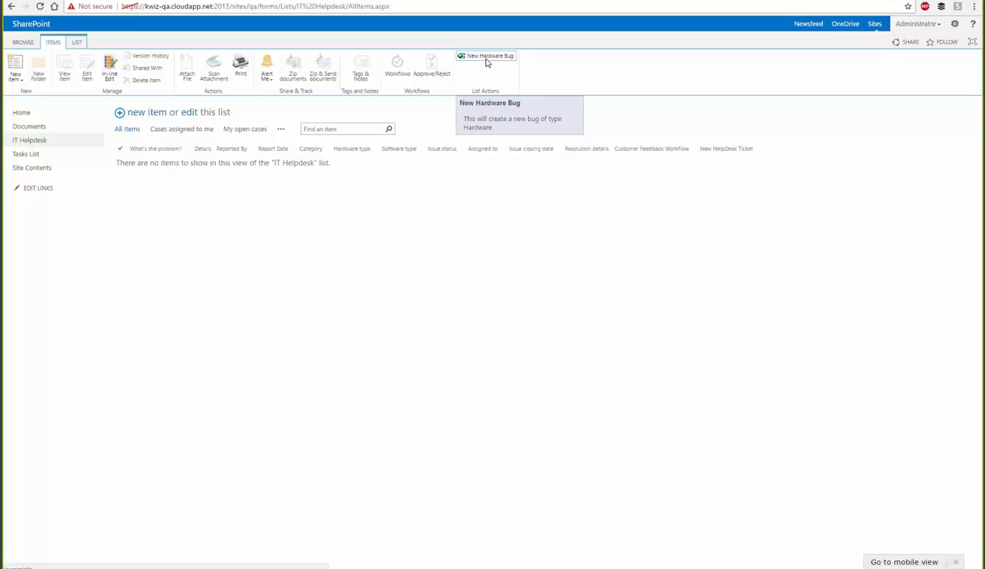
{"action": "left_click", "coordinate": [487, 63]}
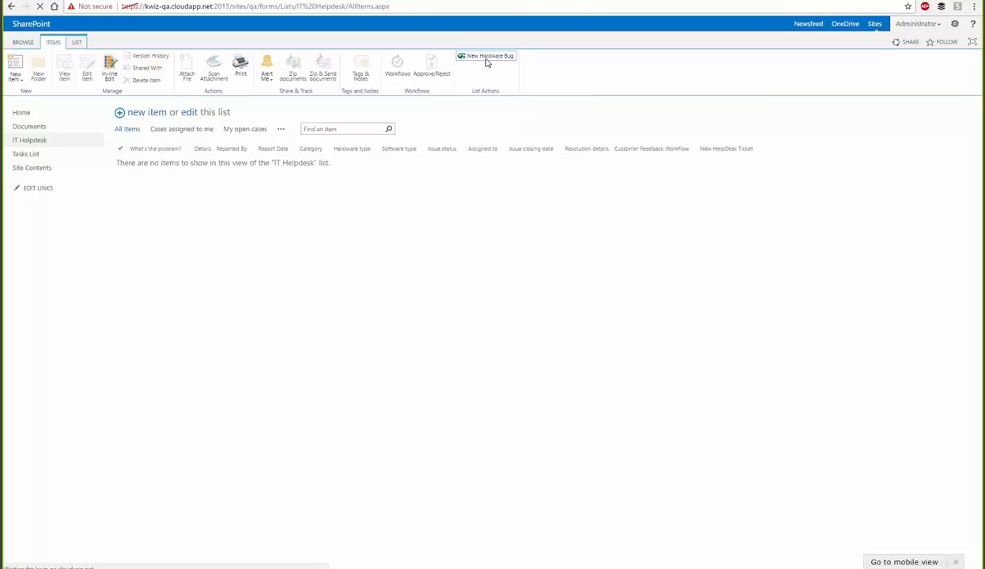
Step: Submit the hardware bug with problem "Mouse is not working", hardware type Desktop/Laptop and details "My mouse stopped working"
{"action": "left_click", "coordinate": [123, 185]}
{"action": "type", "text": "Mouse is not working"}
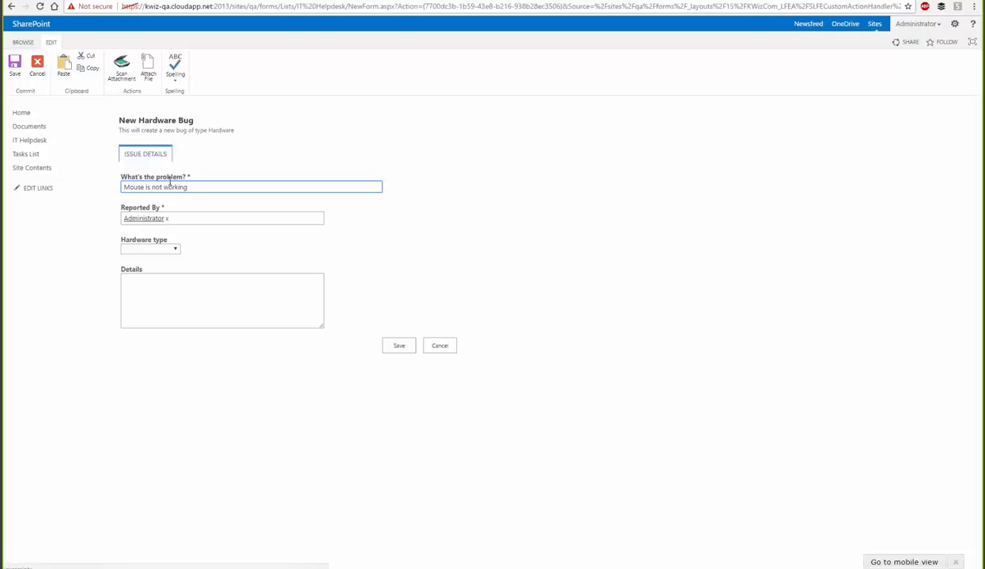
{"action": "left_click", "coordinate": [181, 247]}
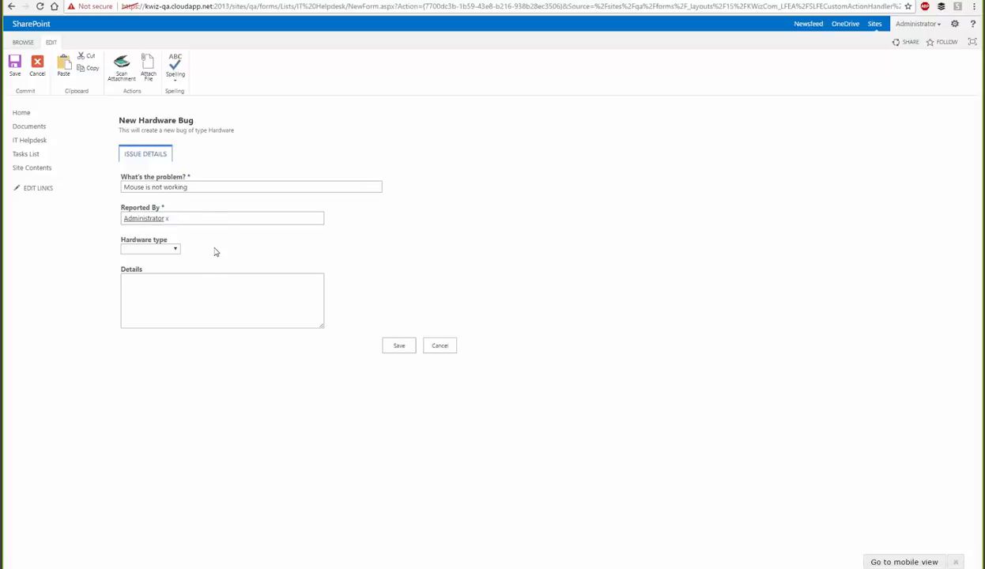
{"action": "left_click", "coordinate": [175, 249]}
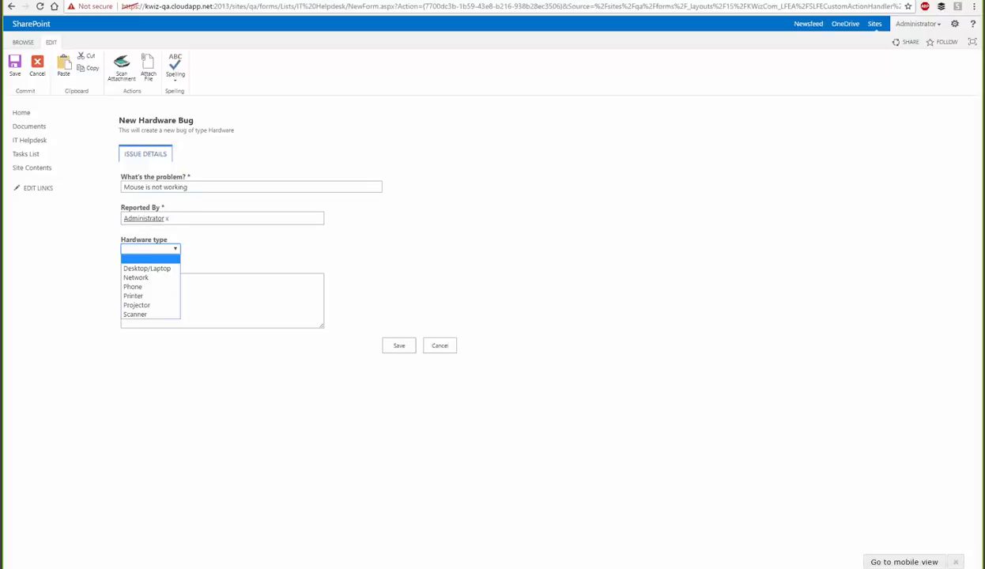
{"action": "left_click", "coordinate": [156, 271]}
{"action": "left_click", "coordinate": [161, 291]}
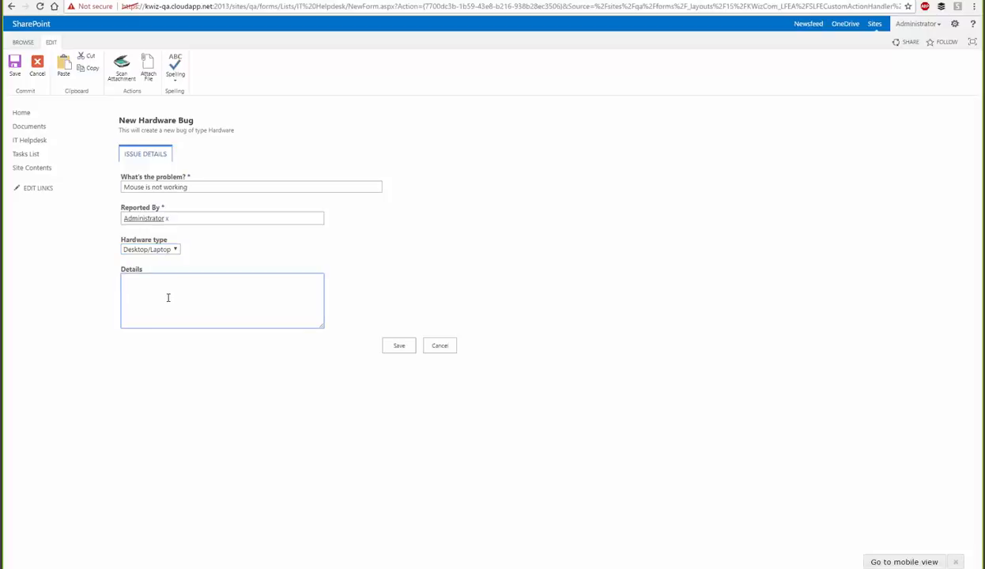
{"action": "type", "text": "My mouse stopped working"}
{"action": "left_click", "coordinate": [399, 342]}
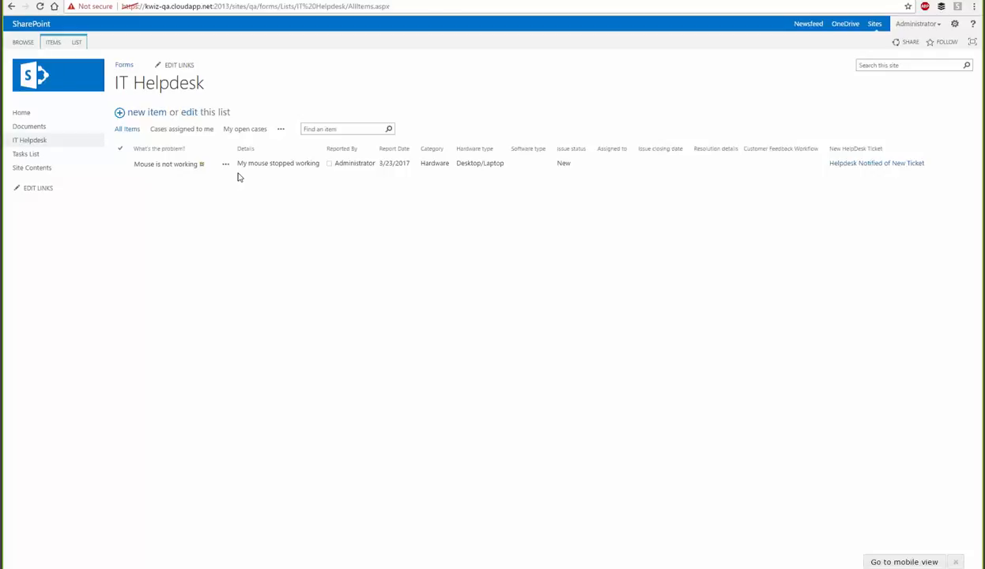
Step: Open the IT Helpdesk list's item custom actions settings and add an action named "Assign to me"
{"action": "left_click", "coordinate": [76, 43]}
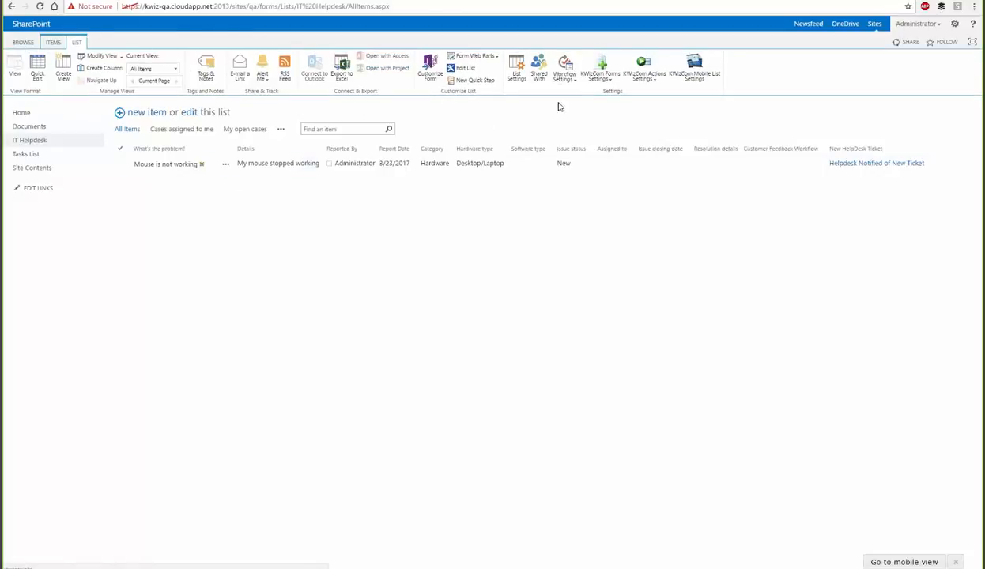
{"action": "left_click", "coordinate": [630, 79]}
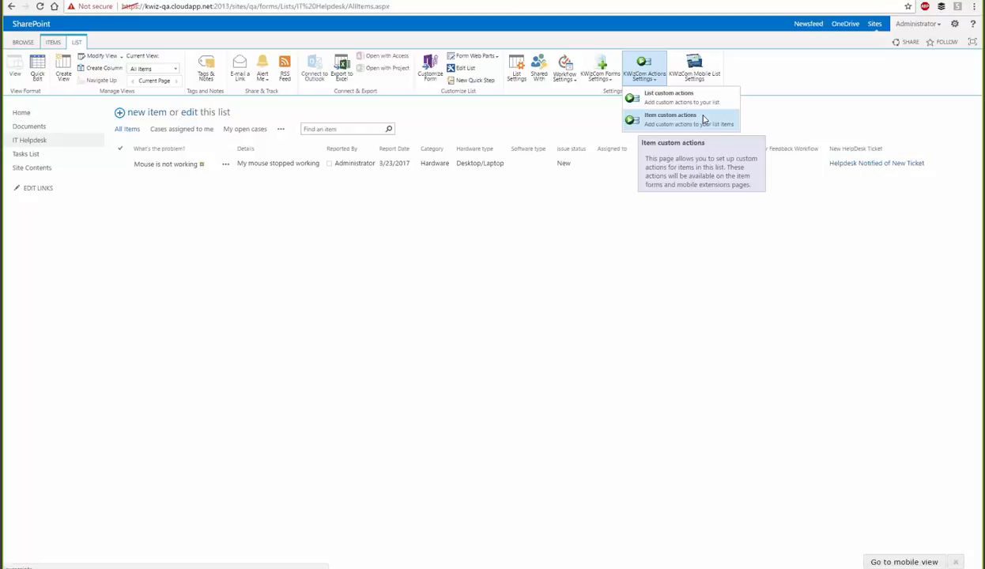
{"action": "left_click", "coordinate": [661, 118]}
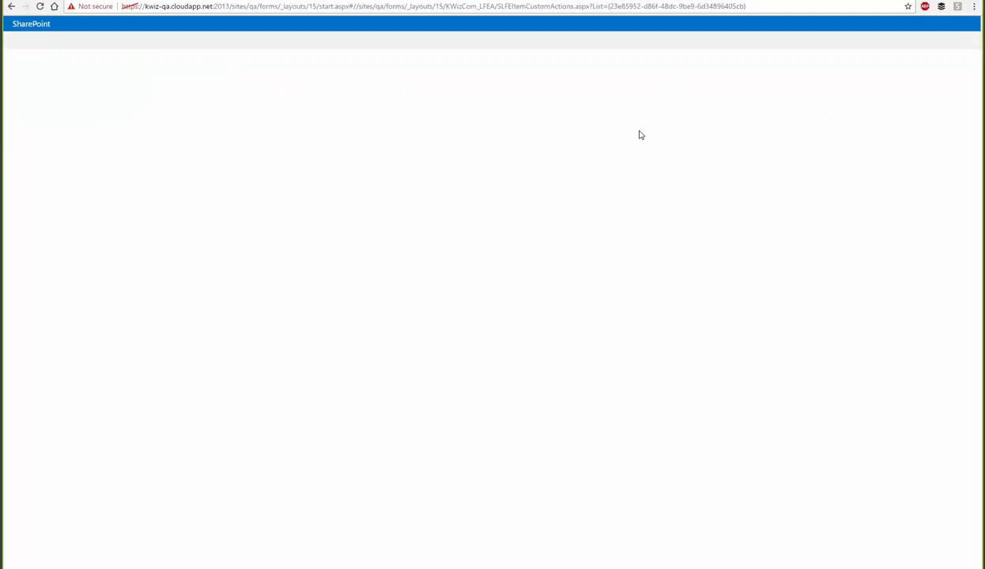
{"action": "left_click", "coordinate": [226, 189]}
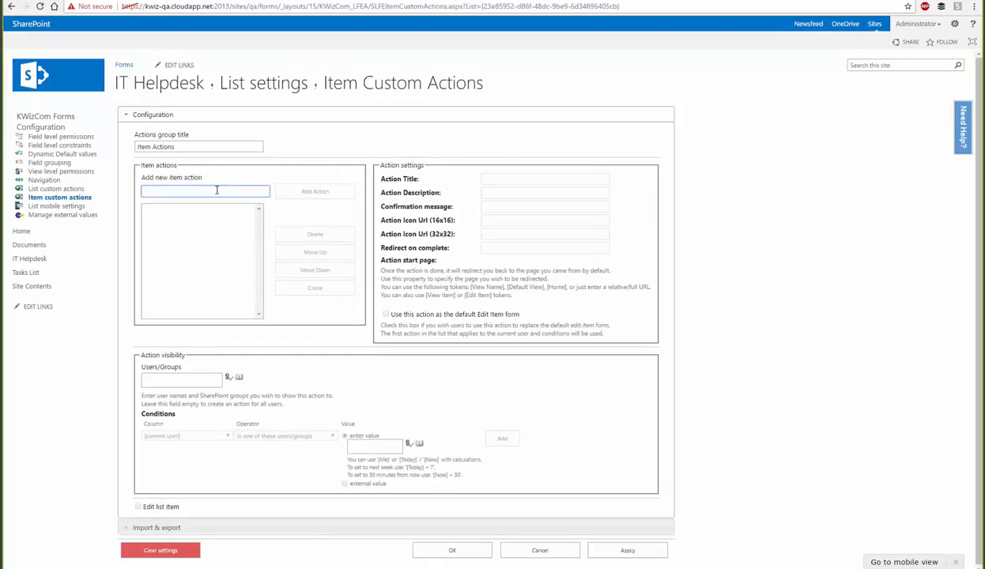
{"action": "type", "text": "Assig"}
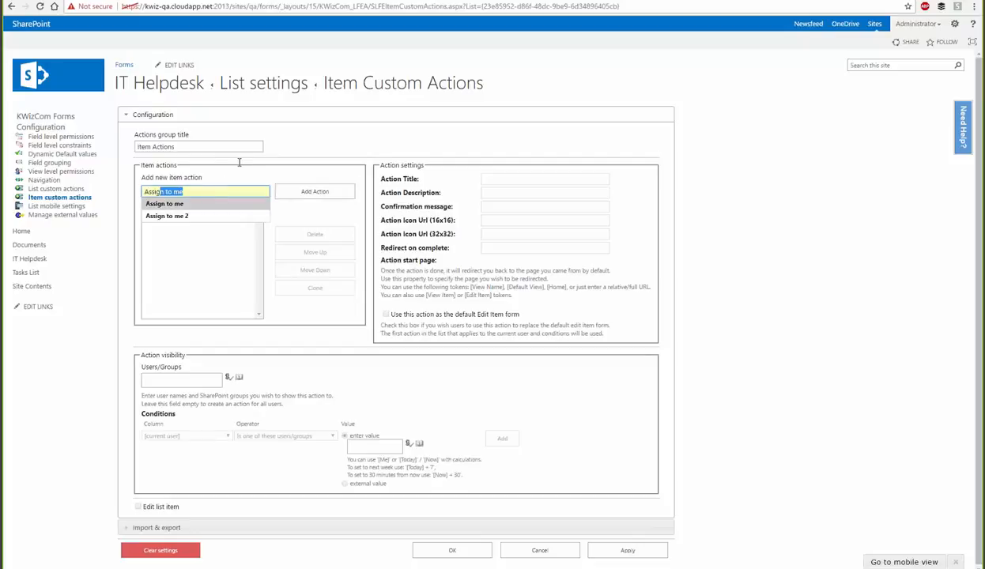
{"action": "key", "text": "BackSpace"}
{"action": "type", "text": "n to me"}
{"action": "left_click", "coordinate": [317, 192]}
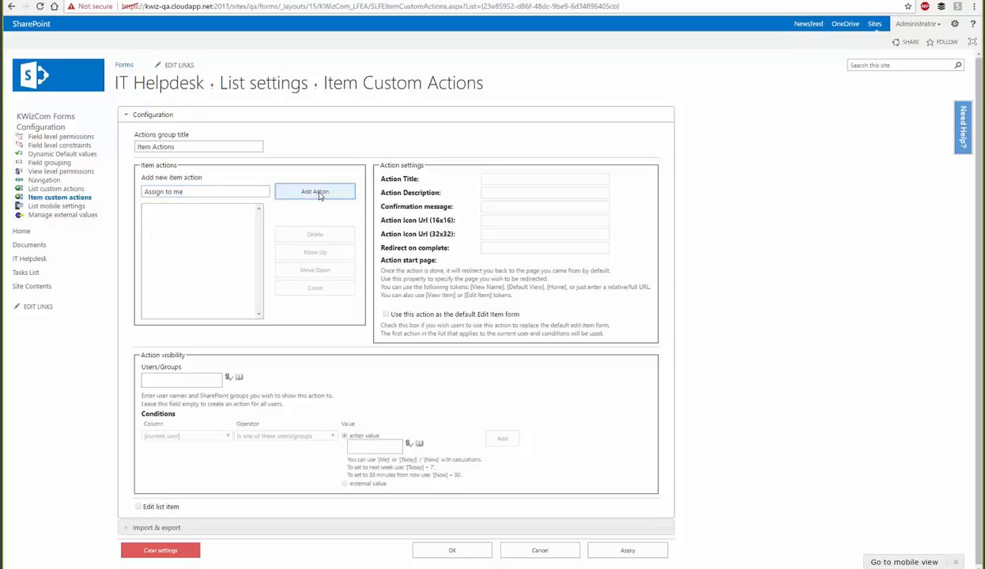
Step: Set the Assign to me action's description to "Assign this ticket to me"
{"action": "left_click", "coordinate": [488, 193]}
{"action": "type", "text": "Assi"}
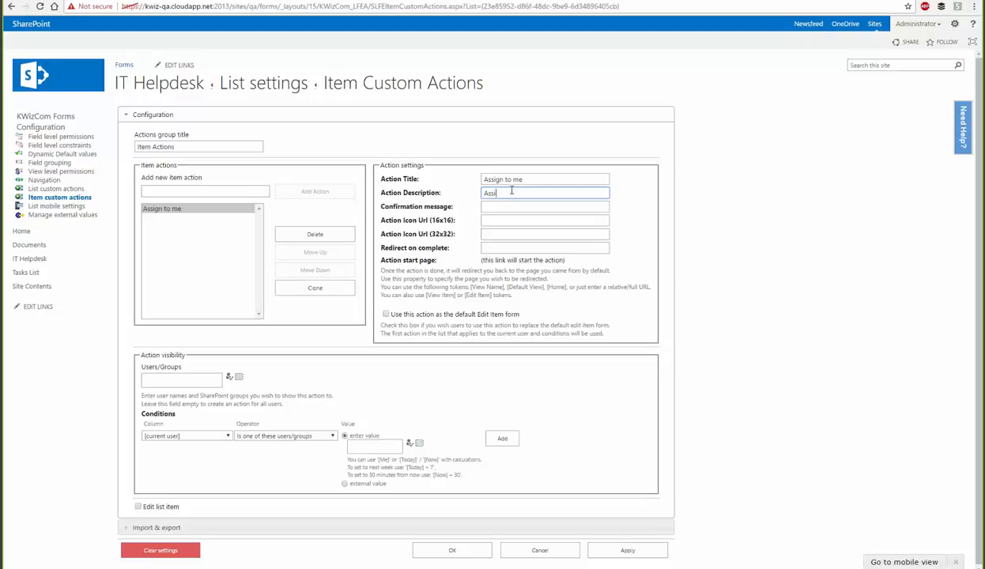
{"action": "type", "text": "gn the ticket to me"}
{"action": "left_click", "coordinate": [623, 168]}
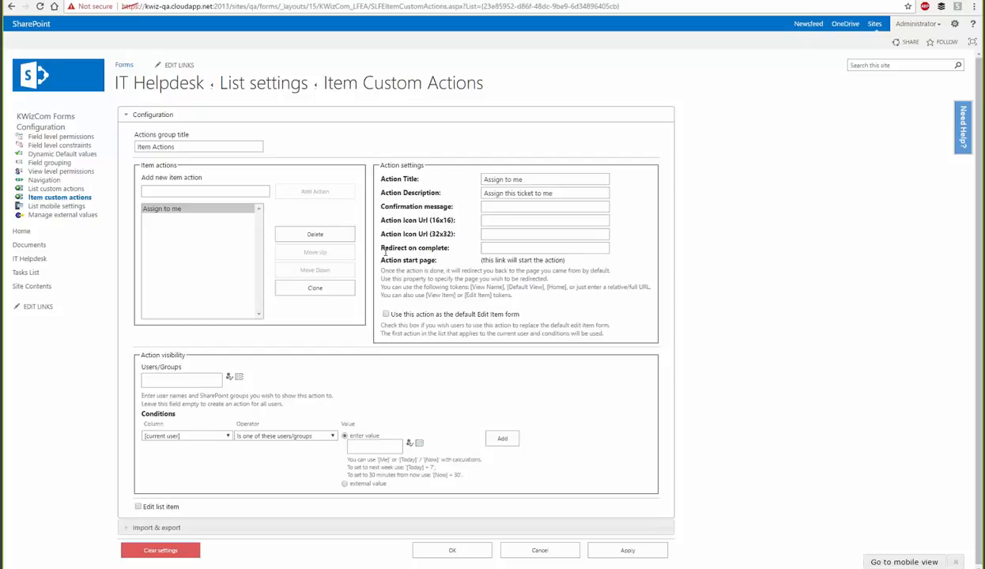
Step: Look up the view name in a second tab of the IT Helpdesk list and set the action's redirect on complete to "[Cases assigned to me]"
{"action": "right_click", "coordinate": [29, 259]}
{"action": "key", "text": "Escape"}
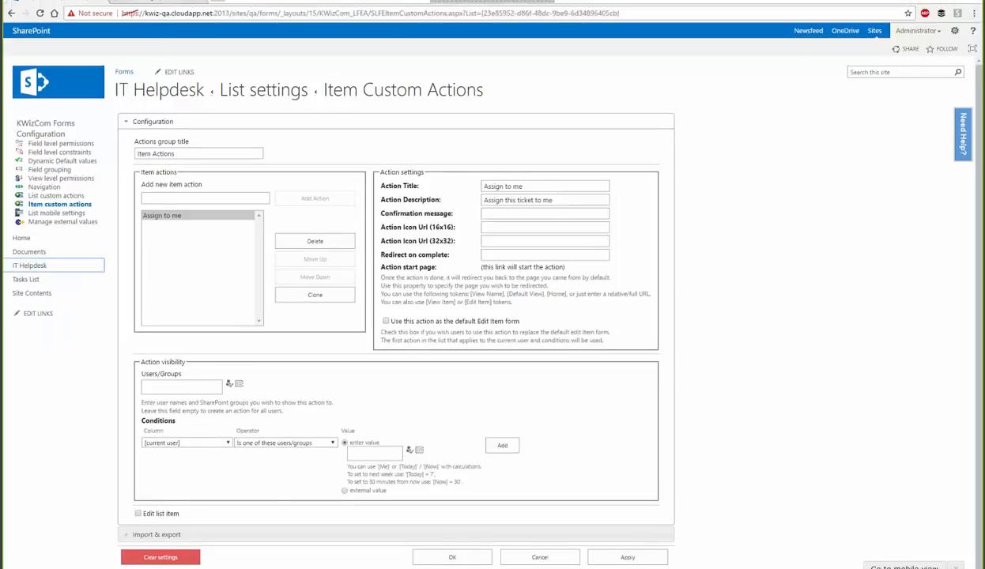
{"action": "left_click", "coordinate": [154, 3]}
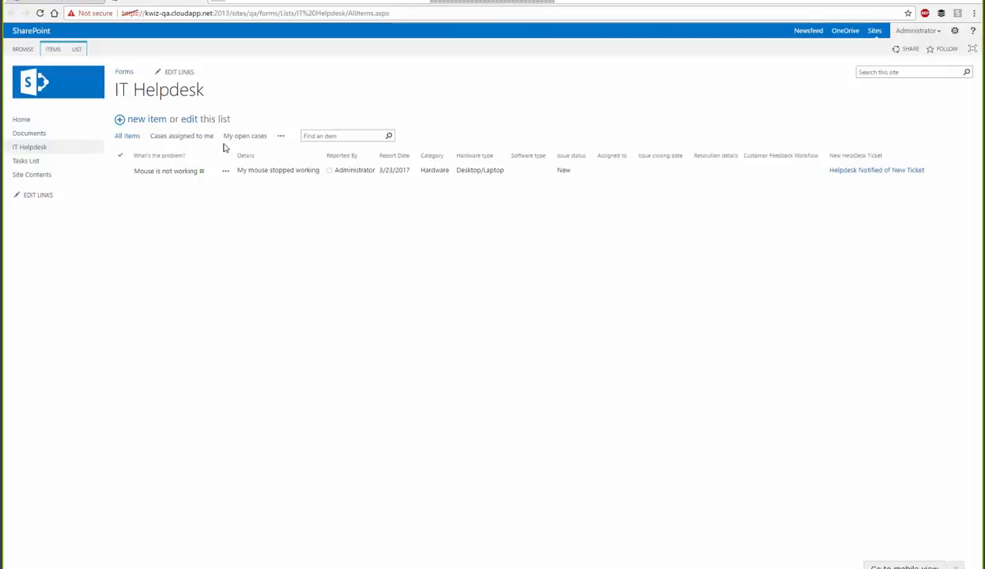
{"action": "triple_click", "coordinate": [189, 136]}
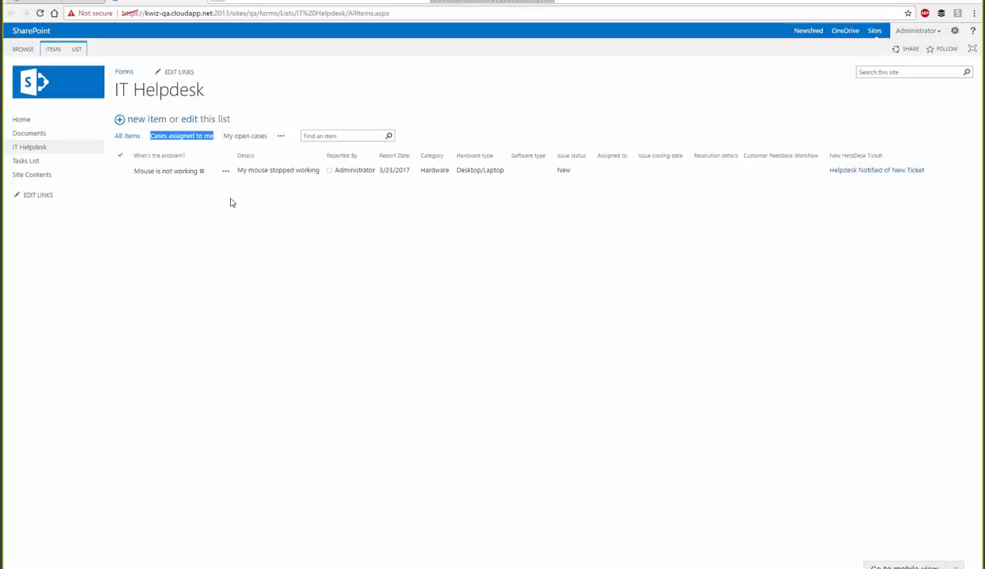
{"action": "left_click", "coordinate": [77, 3]}
{"action": "left_click", "coordinate": [488, 253]}
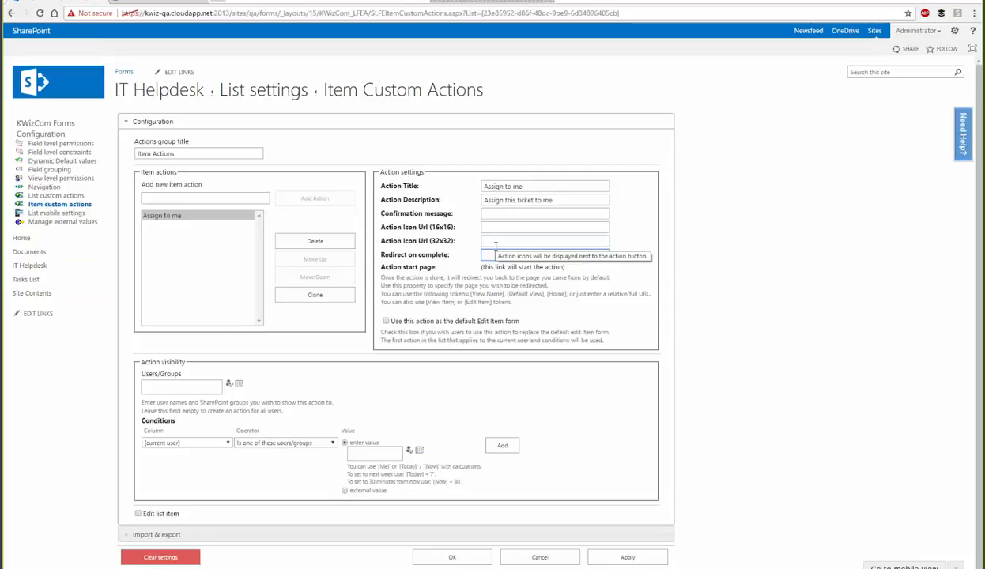
{"action": "type", "text": "[Cases assigned to me]"}
{"action": "left_click", "coordinate": [676, 256]}
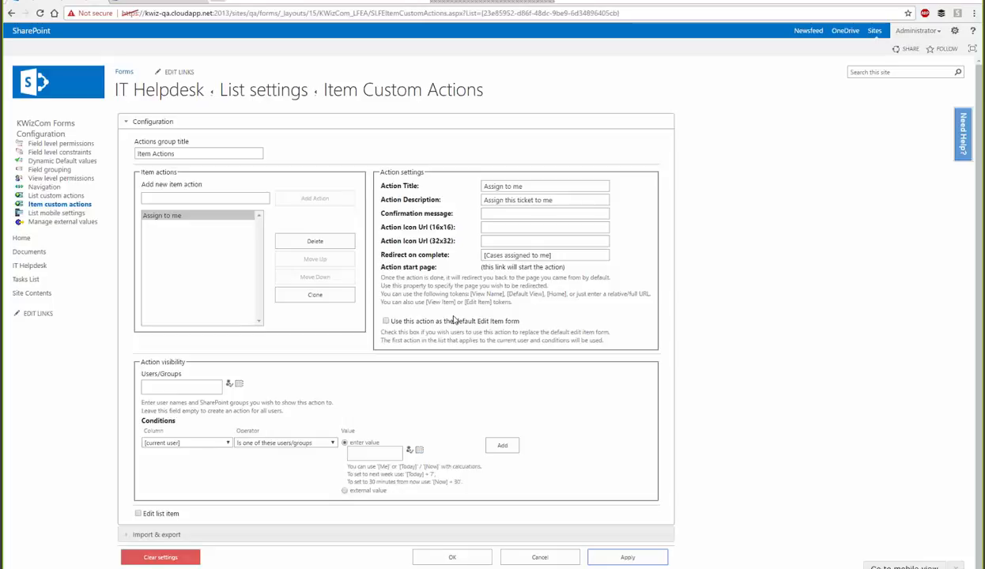
Step: Restrict the Assign to me action's visibility to the KWIZLAB\support group found through the people and groups search
{"action": "scroll", "coordinate": [411, 304], "scroll_direction": "down", "scroll_amount": 1}
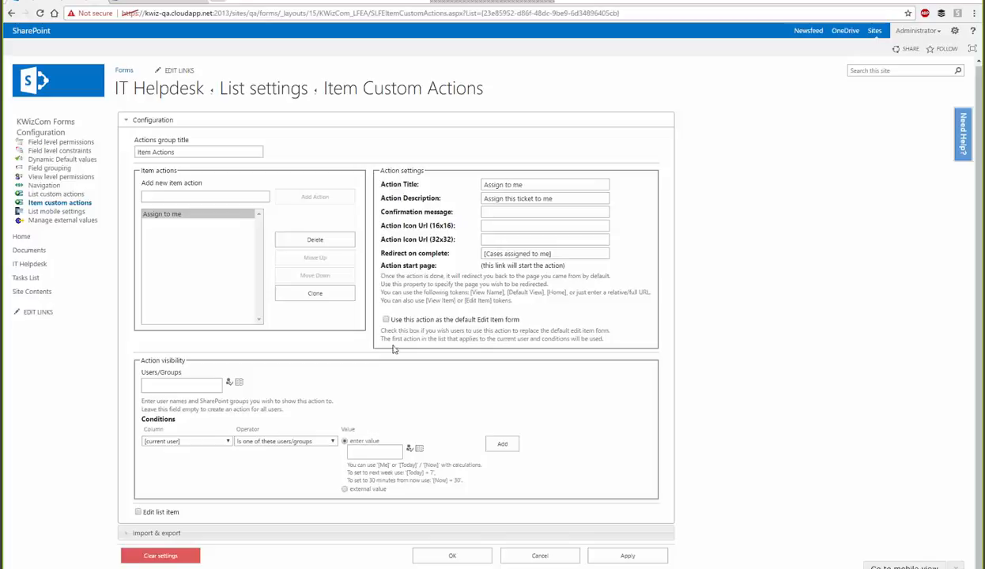
{"action": "left_click", "coordinate": [172, 384]}
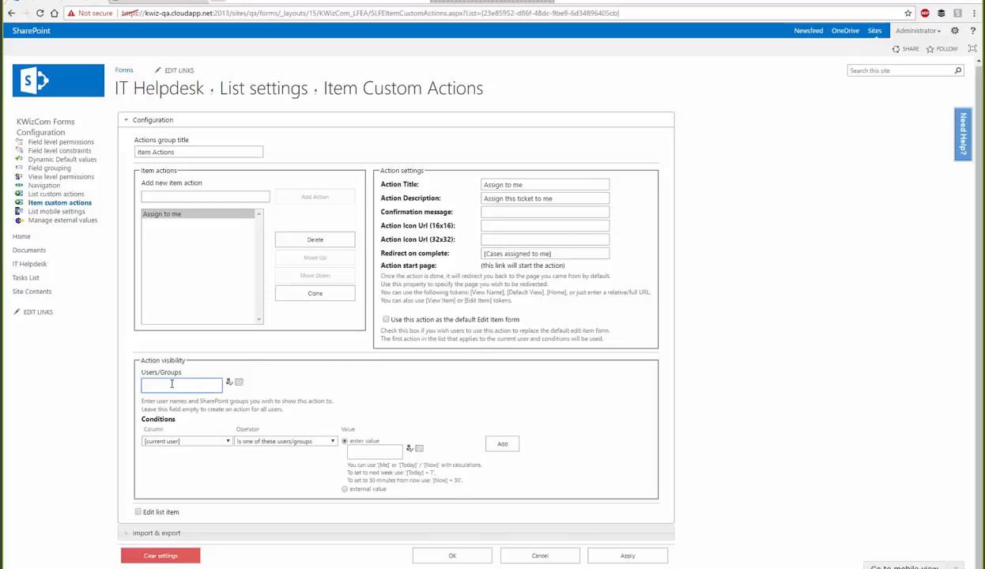
{"action": "left_click", "coordinate": [238, 383]}
{"action": "type", "text": "Support"}
{"action": "key", "text": "Return"}
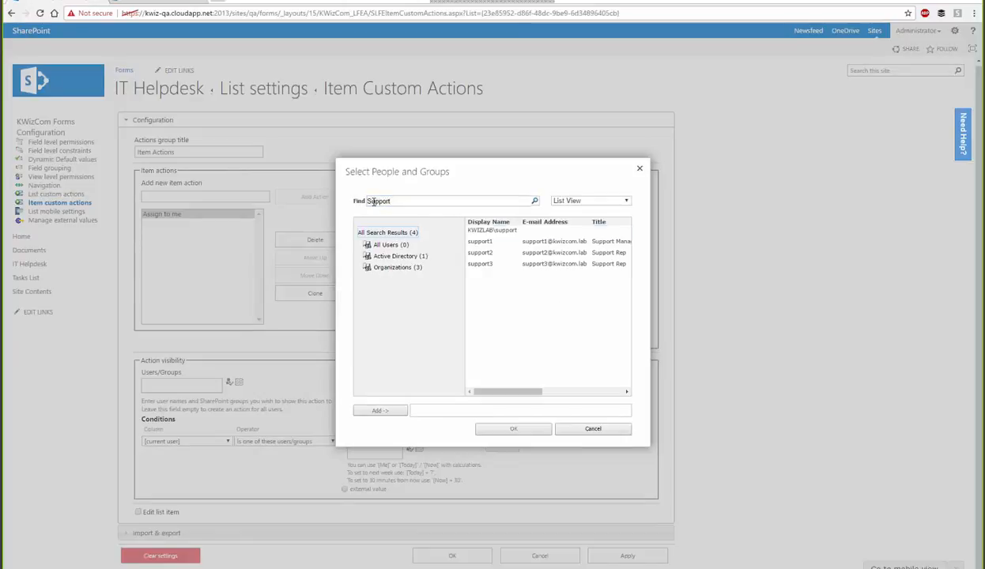
{"action": "double_click", "coordinate": [482, 232]}
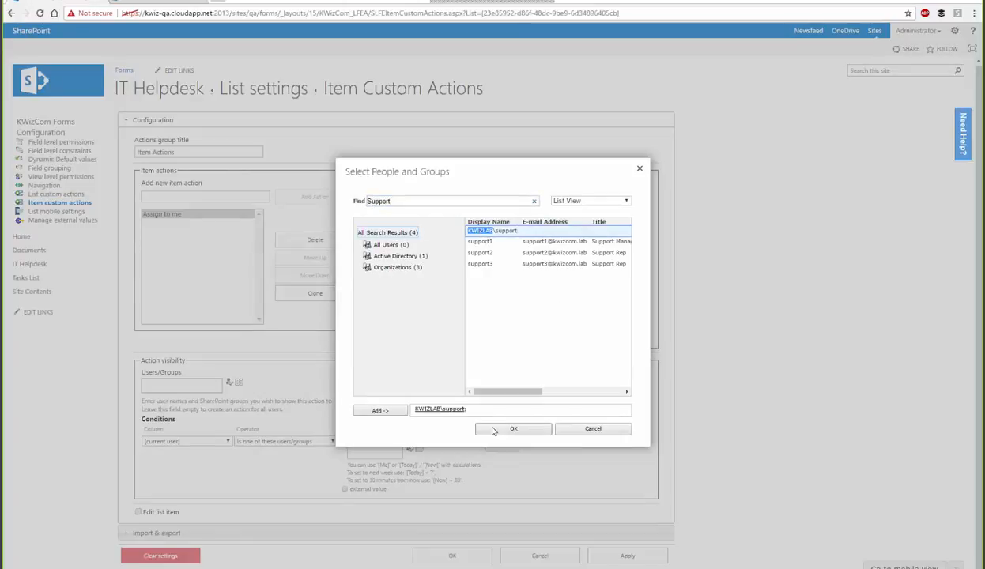
{"action": "left_click", "coordinate": [493, 429]}
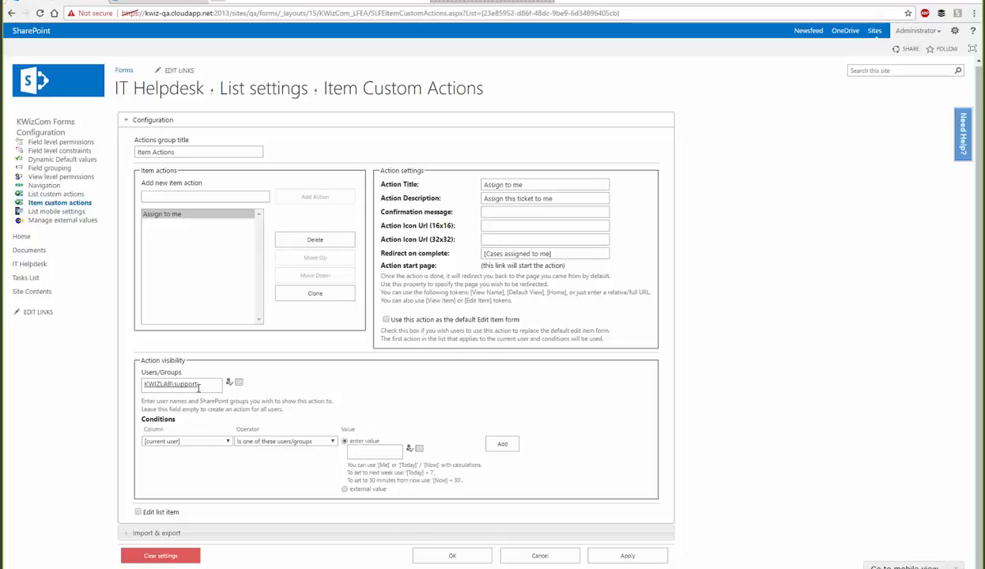
Step: Add a visibility condition that Issue status equals New to the Assign to me action and apply the settings
{"action": "left_click", "coordinate": [186, 445]}
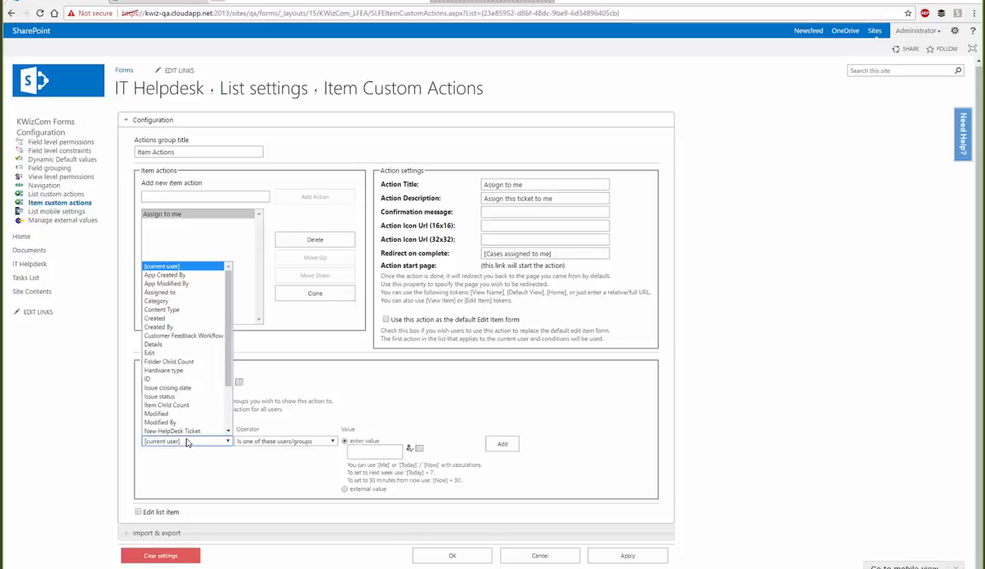
{"action": "left_click", "coordinate": [174, 396]}
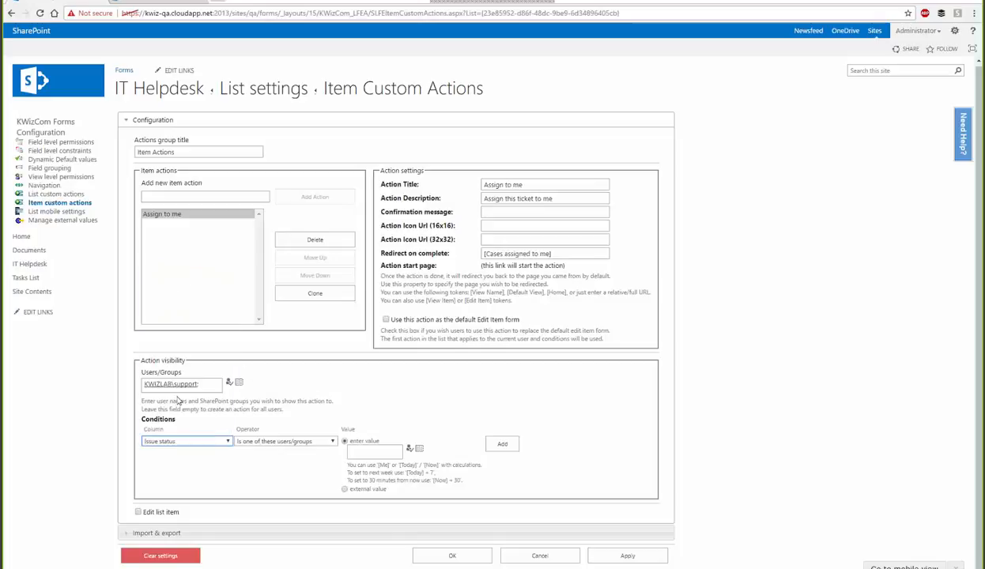
{"action": "left_click", "coordinate": [251, 448]}
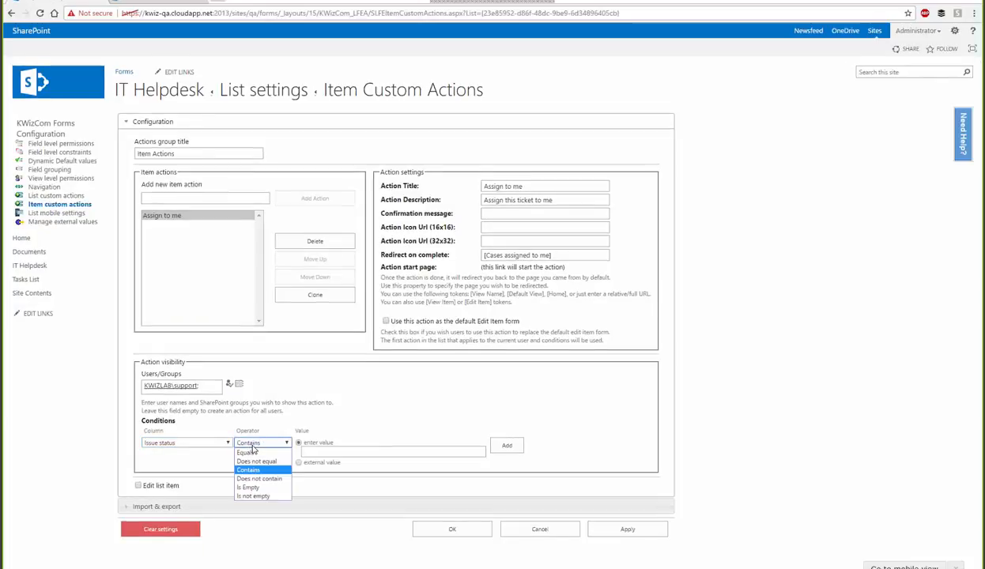
{"action": "left_click", "coordinate": [250, 454]}
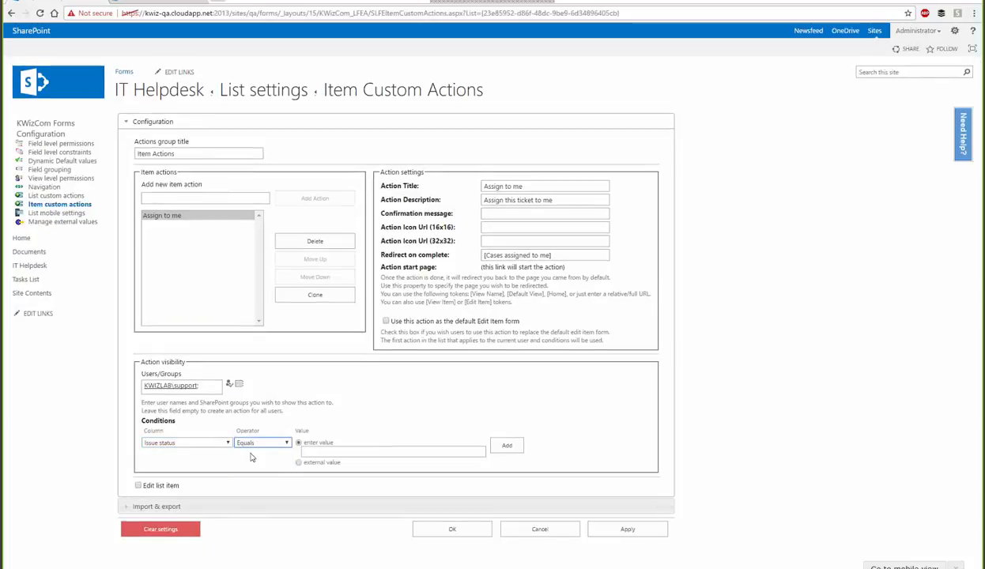
{"action": "left_click", "coordinate": [322, 448]}
{"action": "left_click", "coordinate": [322, 467]}
{"action": "left_click", "coordinate": [363, 448]}
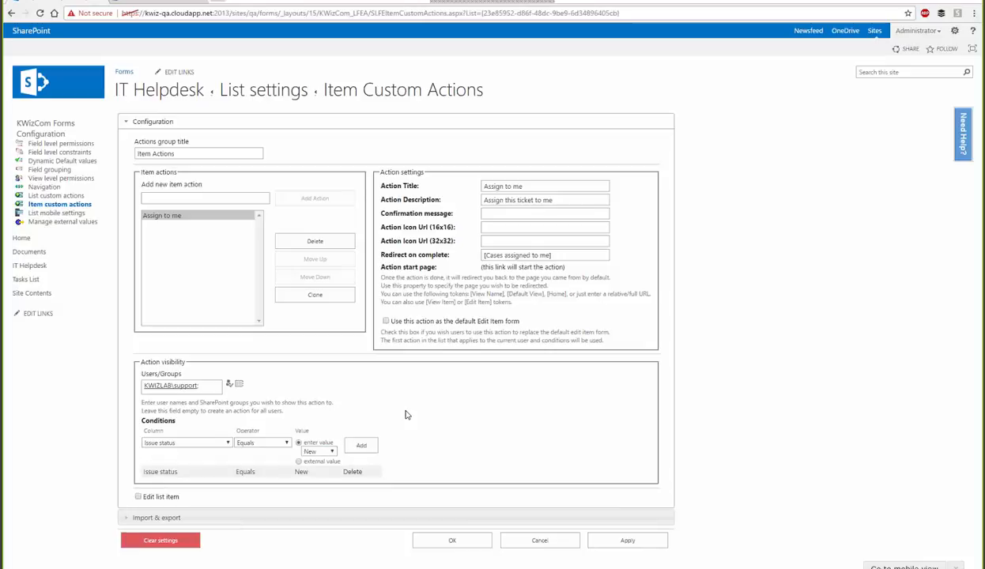
{"action": "left_click", "coordinate": [637, 541]}
Step: Enable list item editing for the action, keep the same content type, and auto-update the Assigned to column to [me]
{"action": "left_click", "coordinate": [138, 496]}
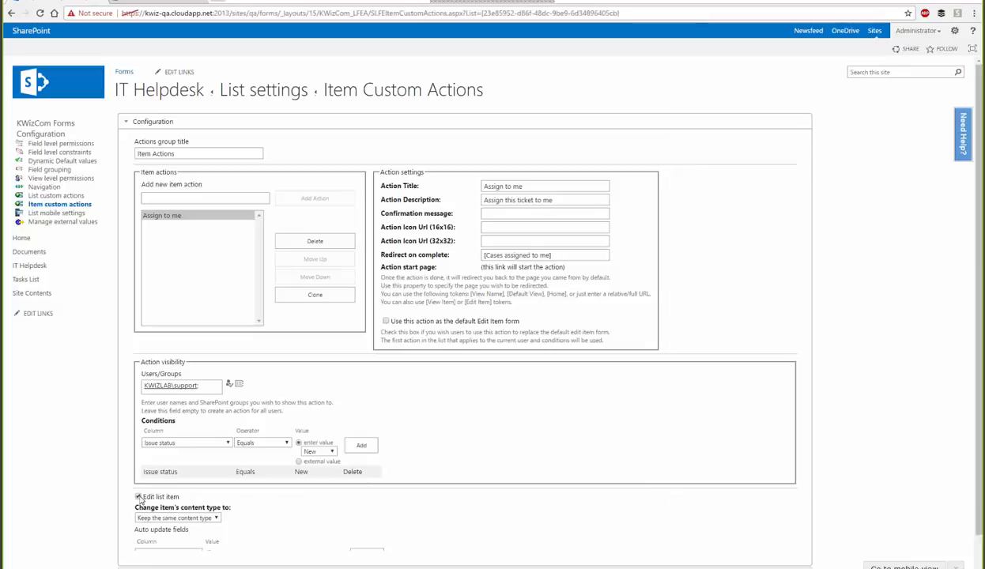
{"action": "scroll", "coordinate": [214, 408], "scroll_direction": "down", "scroll_amount": 3}
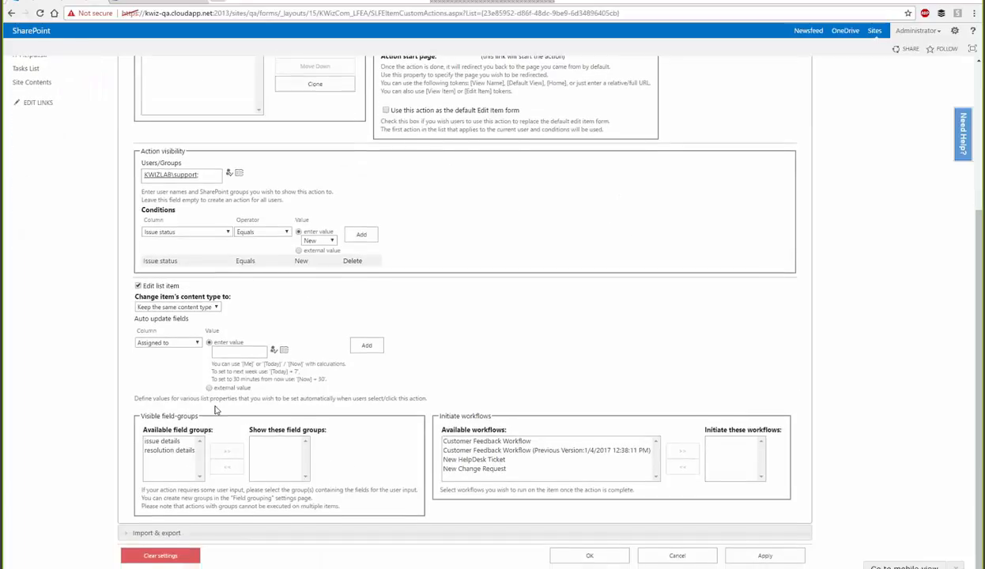
{"action": "left_click", "coordinate": [215, 308]}
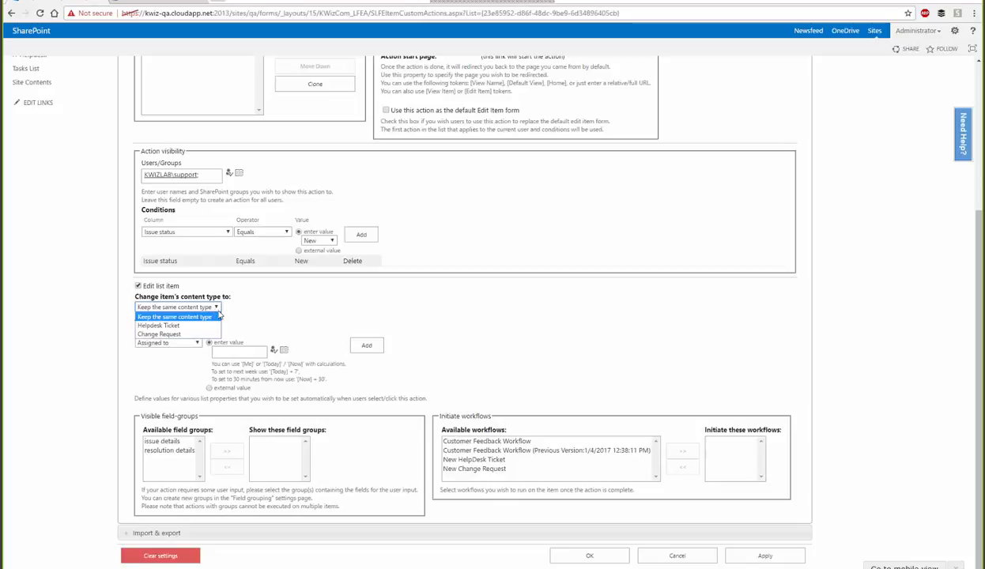
{"action": "left_click", "coordinate": [231, 302]}
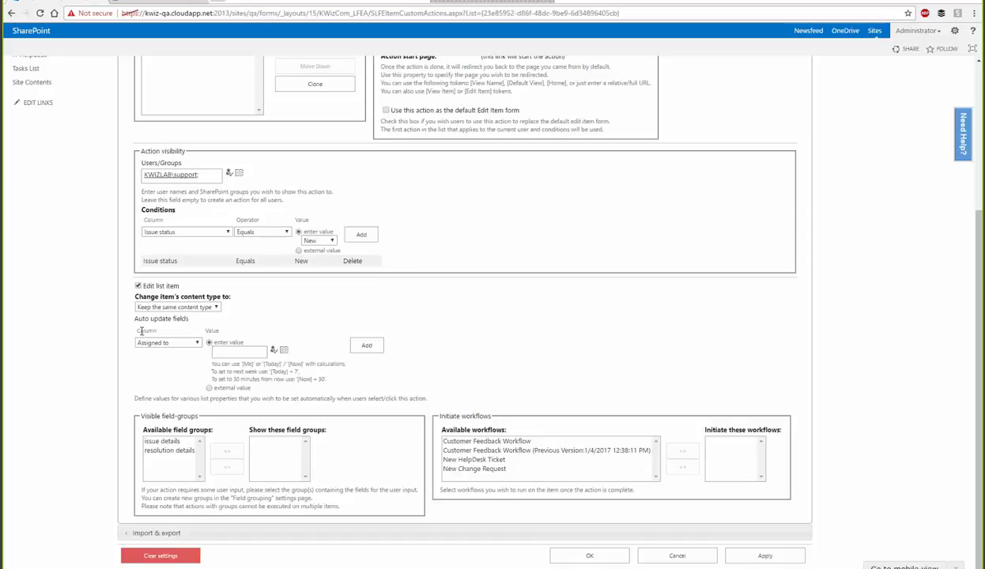
{"action": "left_click", "coordinate": [233, 350]}
{"action": "type", "text": "[me"}
{"action": "left_click", "coordinate": [366, 346]}
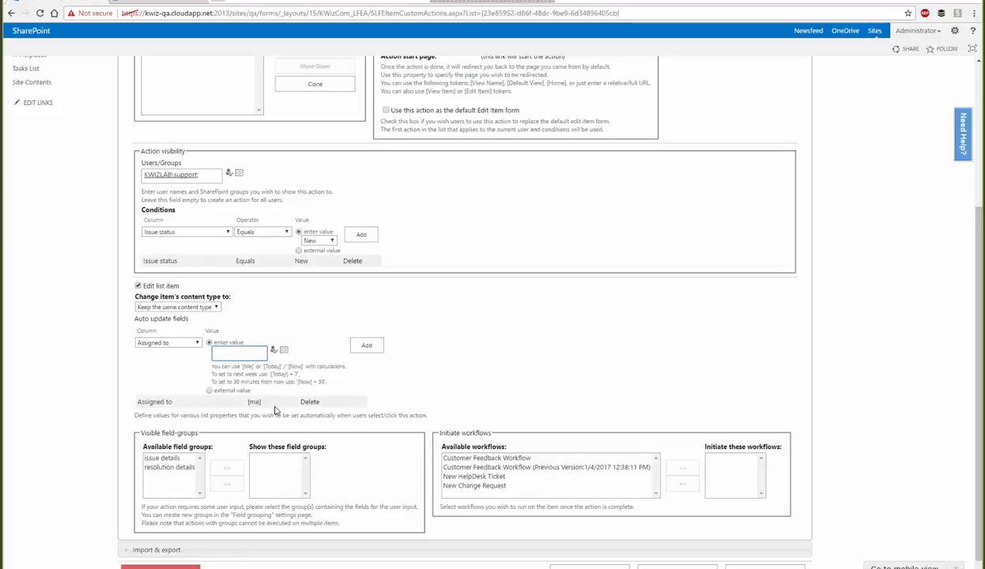
Step: Add an automatic field update that sets the Issue status column to Assigned
{"action": "left_click", "coordinate": [197, 343]}
{"action": "left_click", "coordinate": [158, 404]}
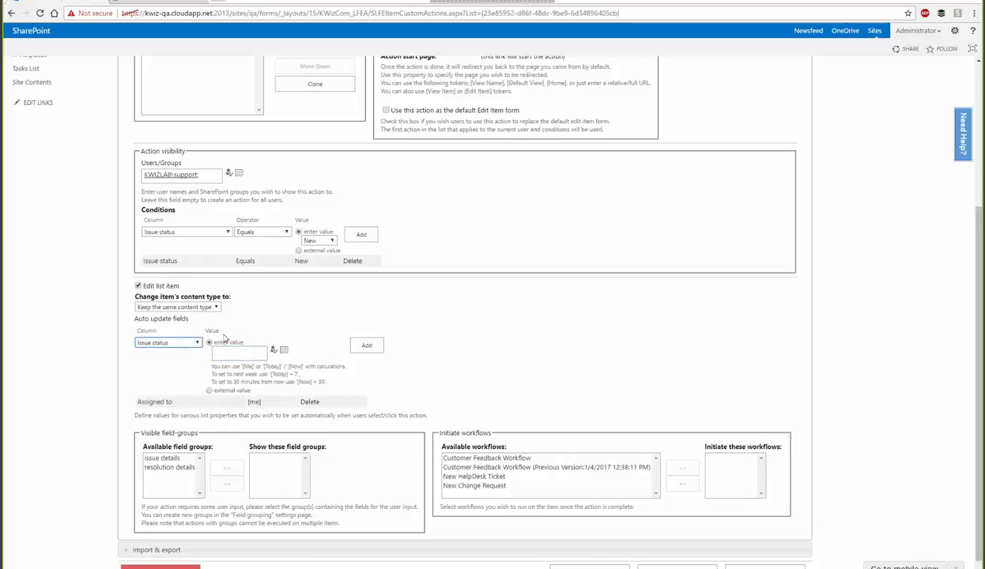
{"action": "left_click", "coordinate": [279, 360]}
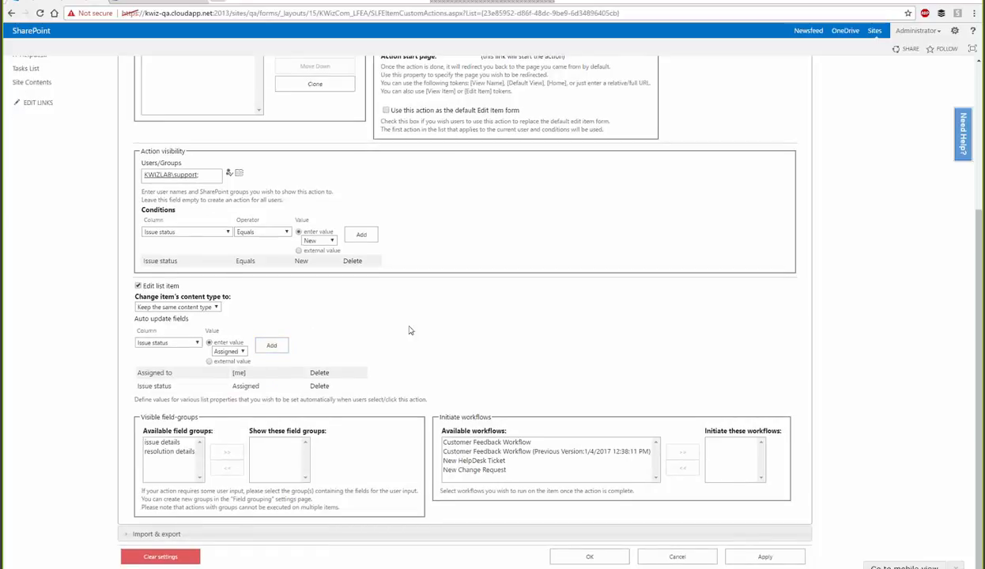
Step: Review the Assign to me action's title, visibility, field updates and redirect, and save the settings
{"action": "scroll", "coordinate": [571, 409], "scroll_direction": "up", "scroll_amount": 1}
{"action": "scroll", "coordinate": [571, 409], "scroll_direction": "down", "scroll_amount": 1}
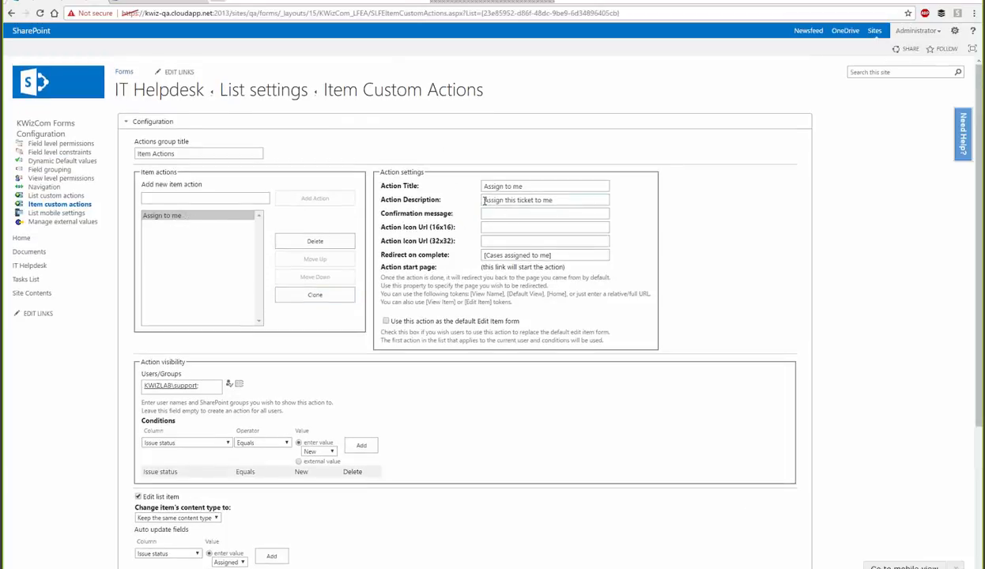
{"action": "scroll", "coordinate": [198, 215], "scroll_direction": "down", "scroll_amount": 2}
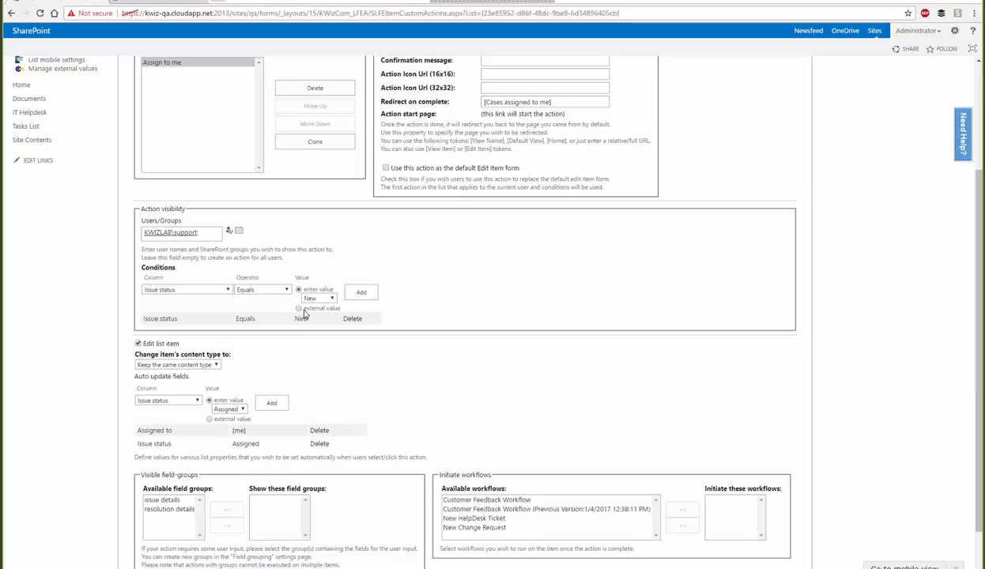
{"action": "scroll", "coordinate": [227, 344], "scroll_direction": "down", "scroll_amount": 1}
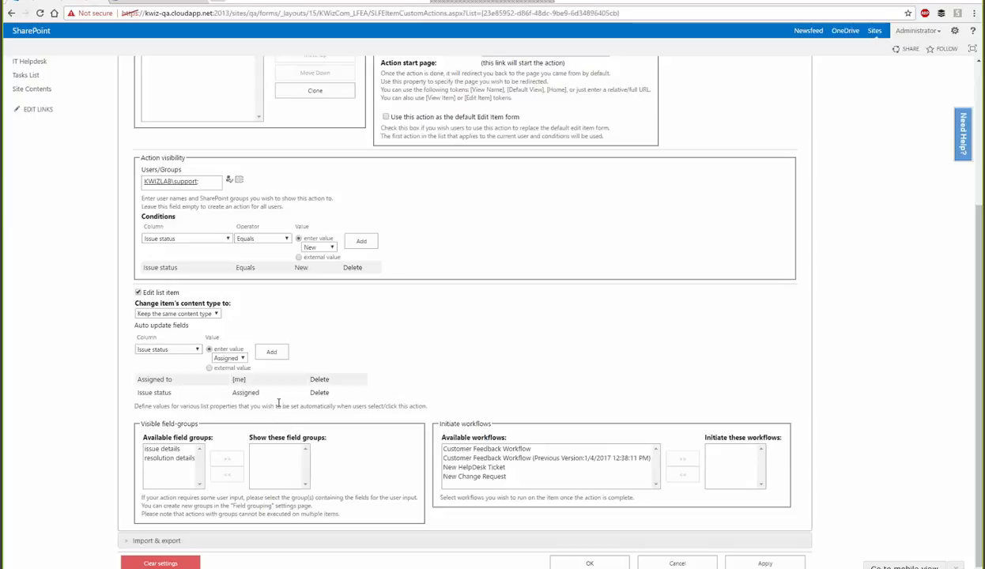
{"action": "scroll", "coordinate": [370, 276], "scroll_direction": "up", "scroll_amount": 3}
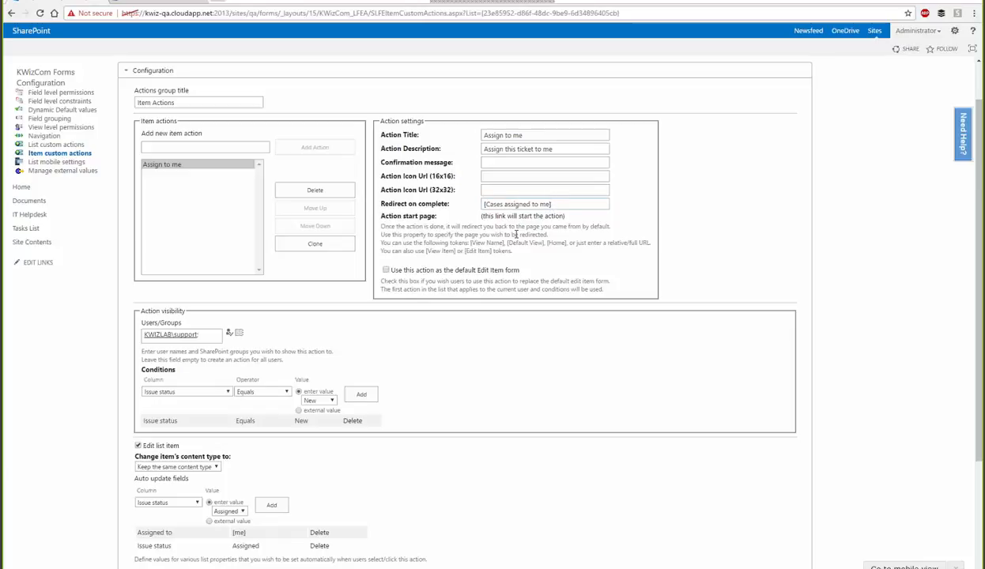
{"action": "scroll", "coordinate": [504, 372], "scroll_direction": "down", "scroll_amount": 3}
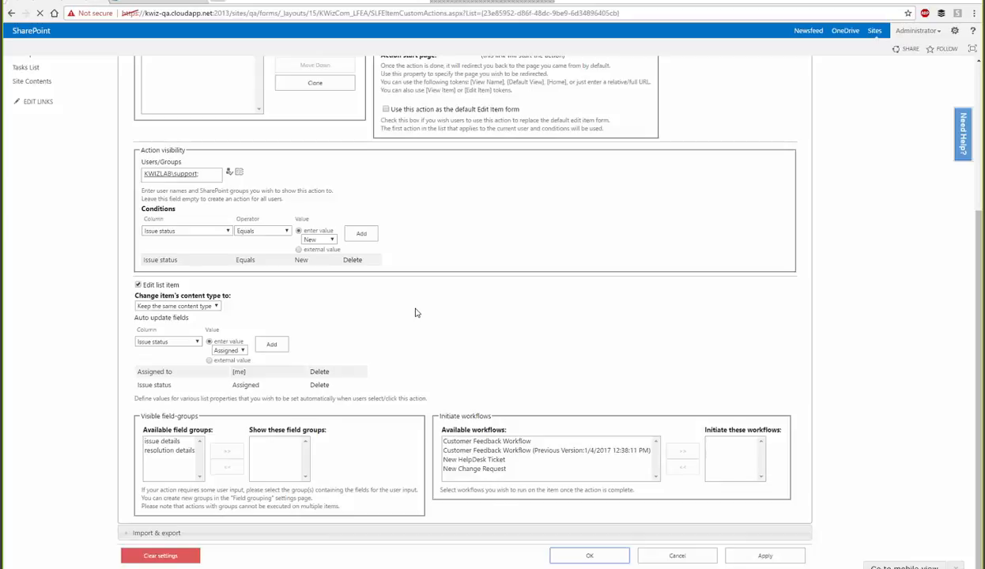
Step: Open the "Mouse is not working" ticket from the IT Helpdesk list as administrator and view its resolution and issue details
{"action": "left_click", "coordinate": [45, 153]}
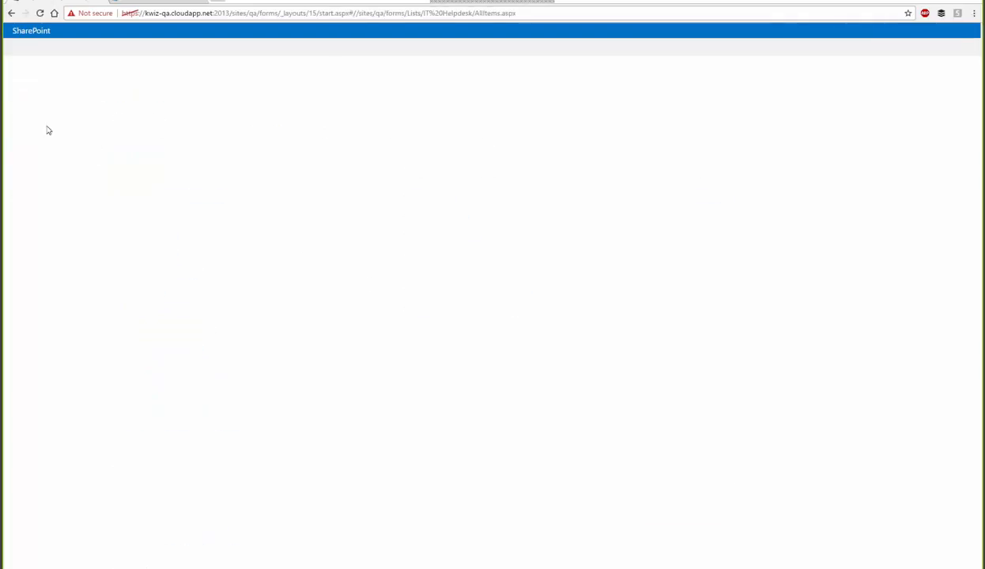
{"action": "left_click", "coordinate": [164, 172]}
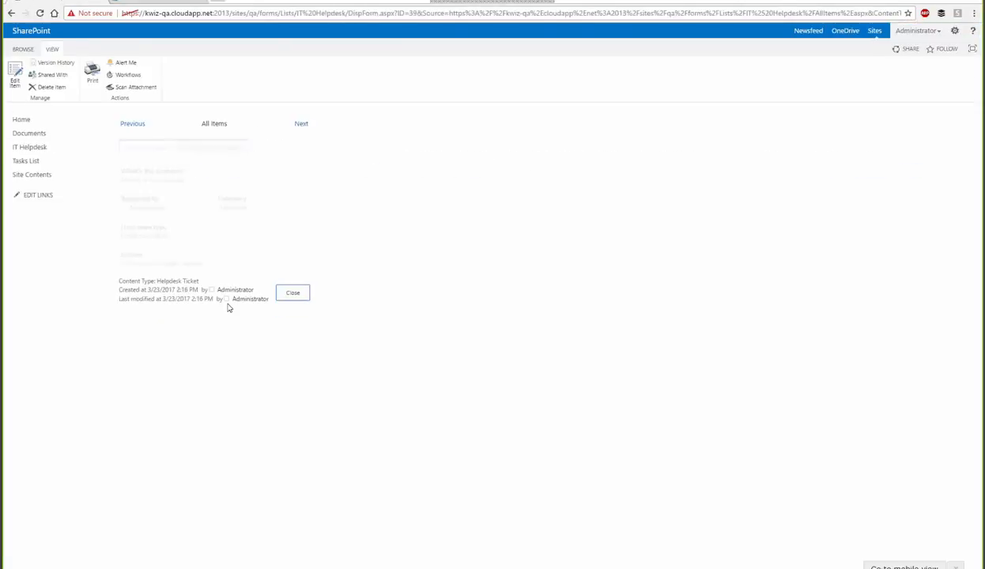
{"action": "left_click", "coordinate": [227, 150]}
{"action": "left_click", "coordinate": [154, 151]}
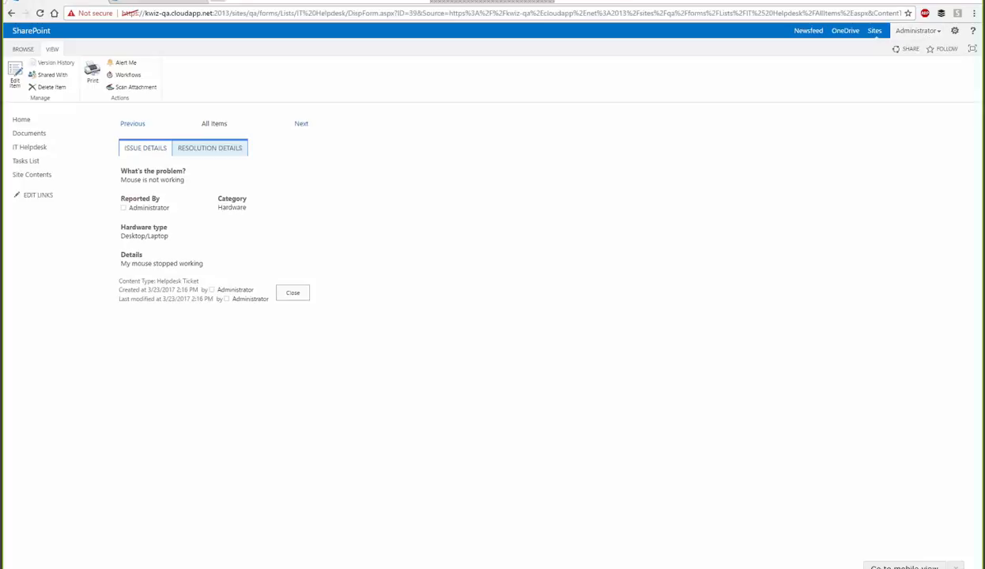
Step: Switch to Internet Explorer with the support account, open the "Mouse is not working" ticket in IT Helpdesk and run Assign to me
{"action": "left_click", "coordinate": [115, 559]}
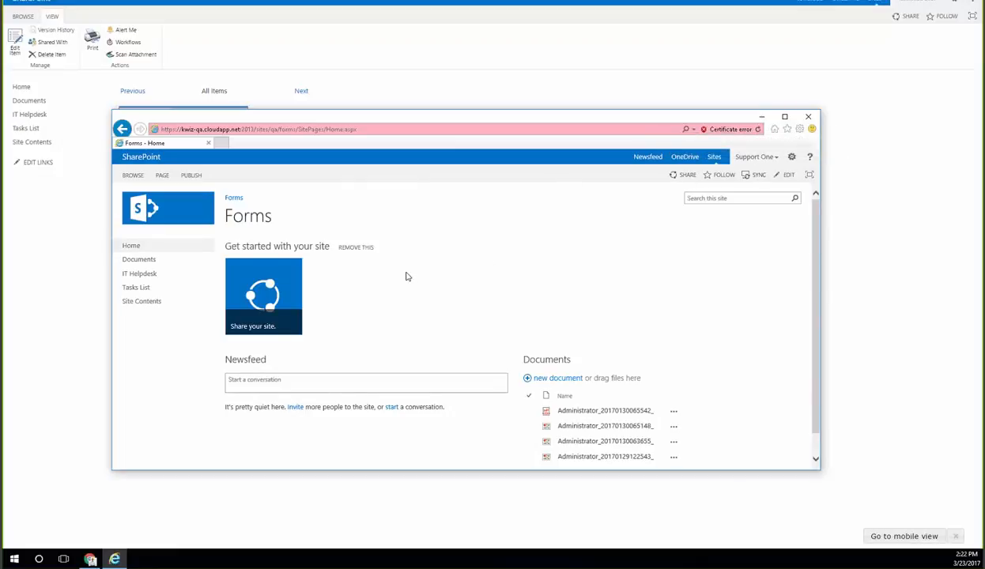
{"action": "left_click", "coordinate": [163, 277]}
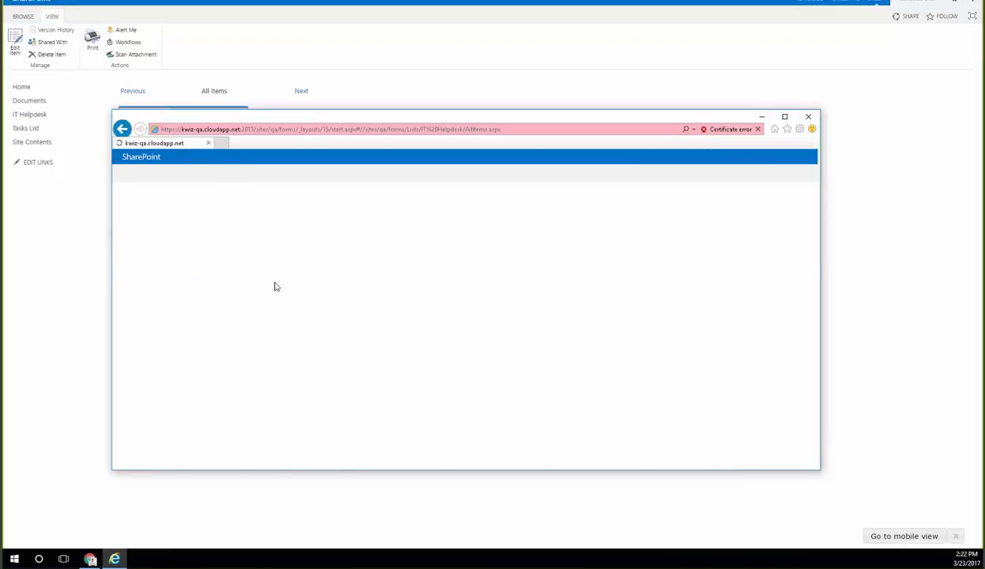
{"action": "left_click", "coordinate": [267, 309]}
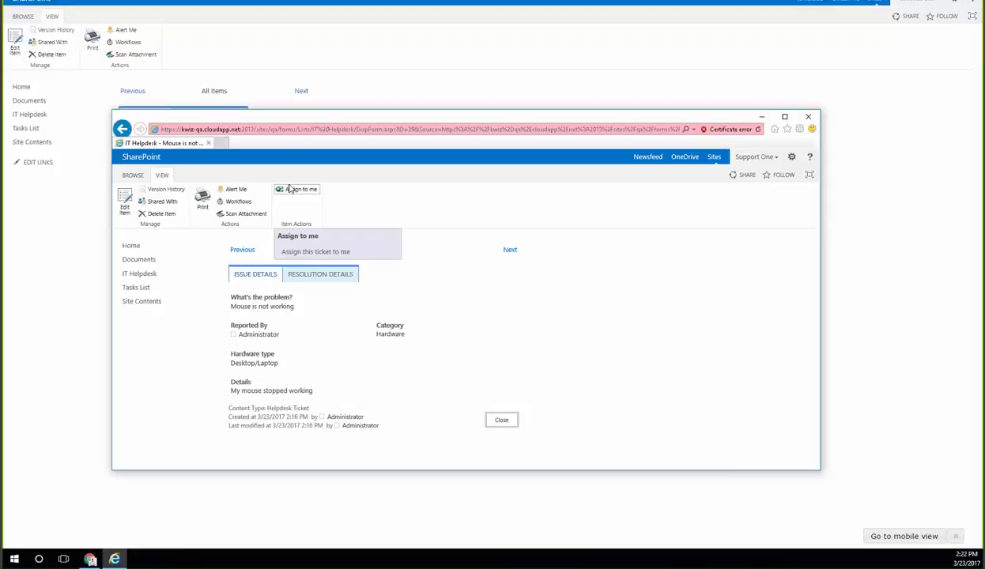
{"action": "left_click", "coordinate": [296, 190]}
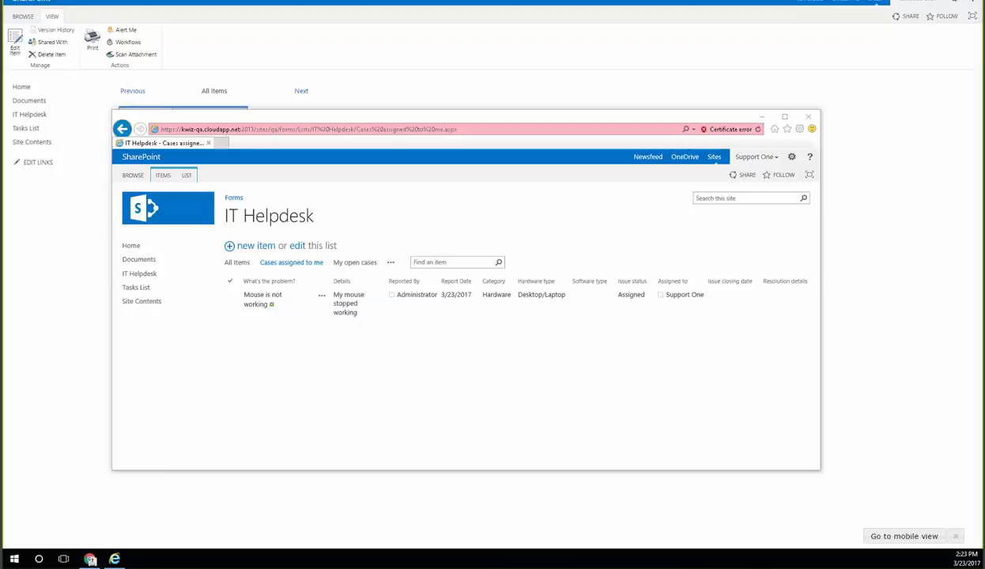
{"action": "left_click", "coordinate": [299, 367]}
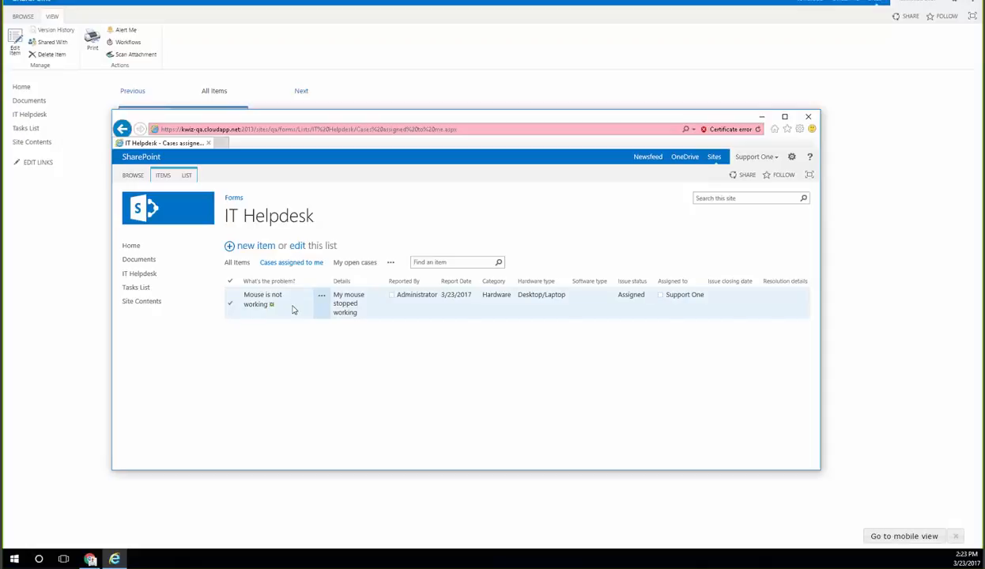
Step: Return to the administrator's Chrome window, open the IT Helpdesk list and go to its item custom actions settings
{"action": "left_click", "coordinate": [56, 115]}
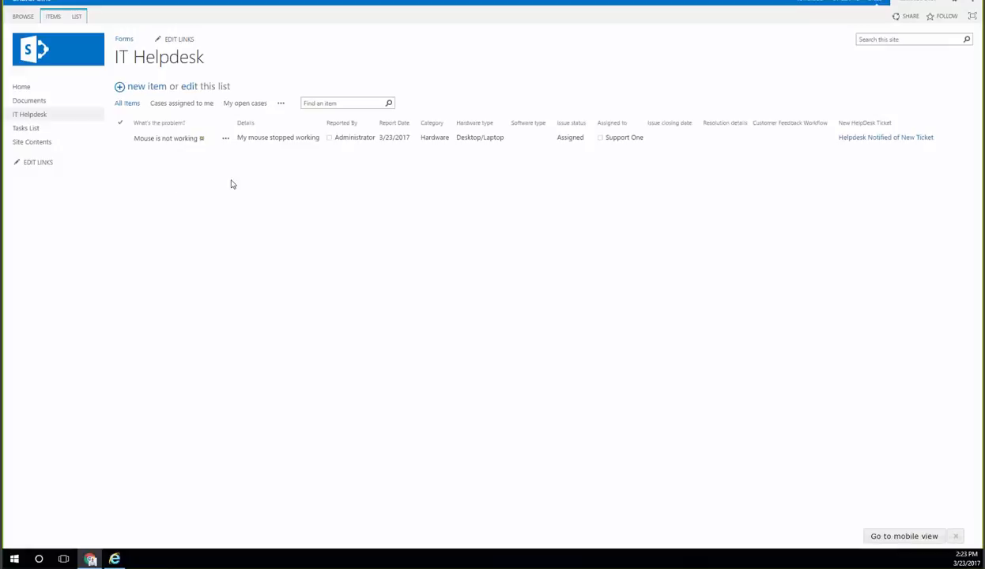
{"action": "left_click", "coordinate": [72, 23]}
{"action": "left_click", "coordinate": [645, 49]}
{"action": "left_click", "coordinate": [648, 95]}
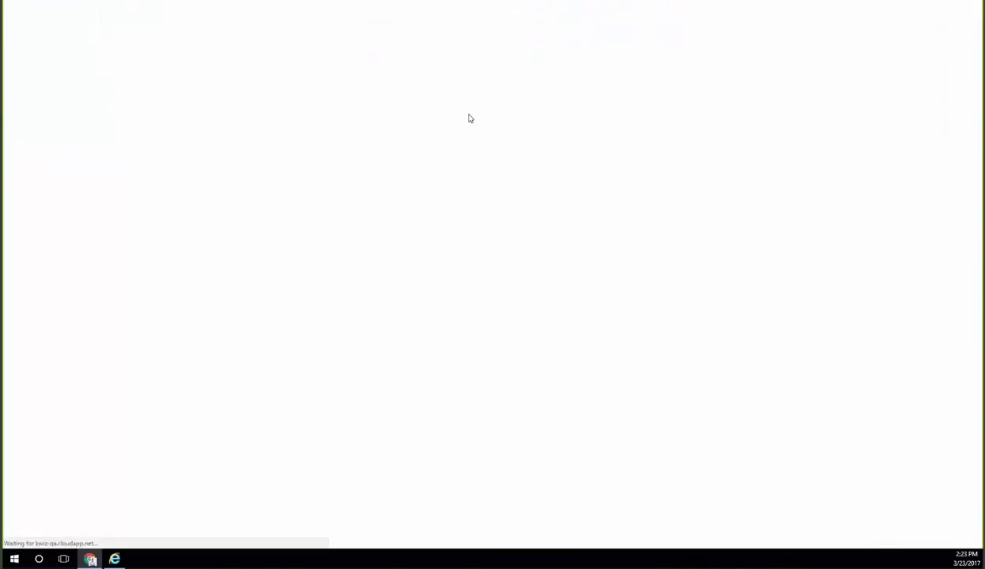
Step: Add a new item action named "Close Ticket"
{"action": "left_click", "coordinate": [190, 167]}
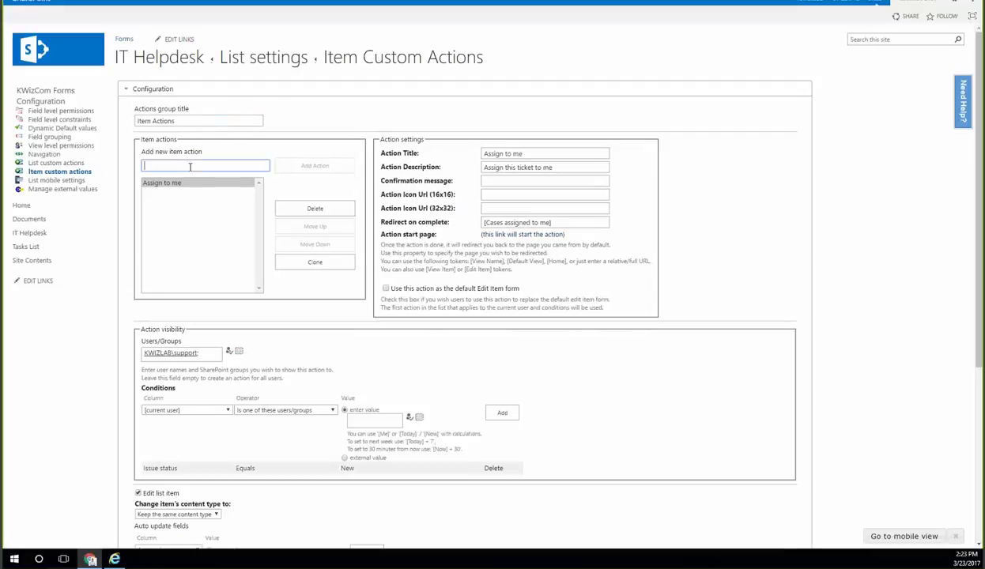
{"action": "type", "text": "C"}
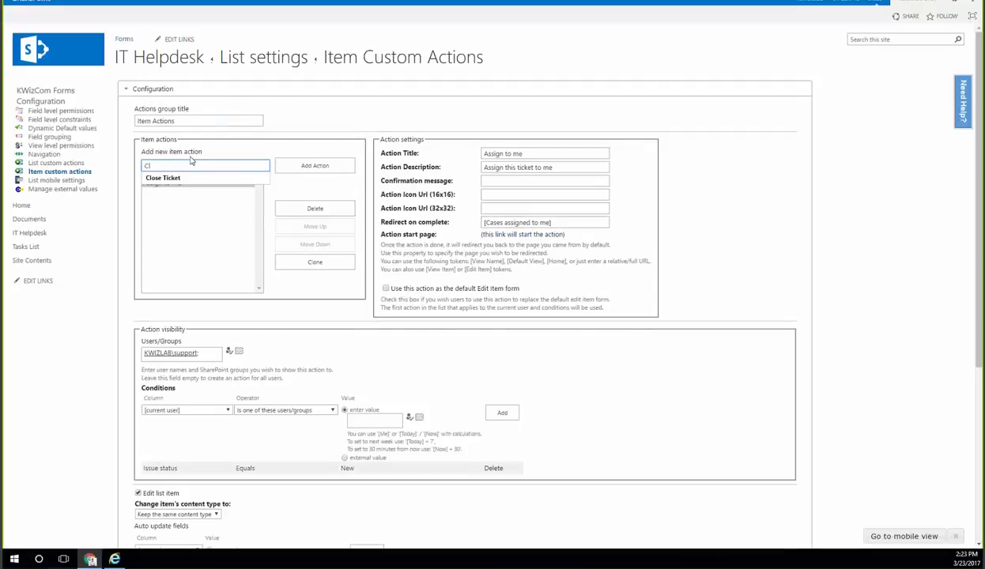
{"action": "type", "text": "l"}
{"action": "key", "text": "Down"}
{"action": "key", "text": "Tab"}
{"action": "left_click", "coordinate": [296, 168]}
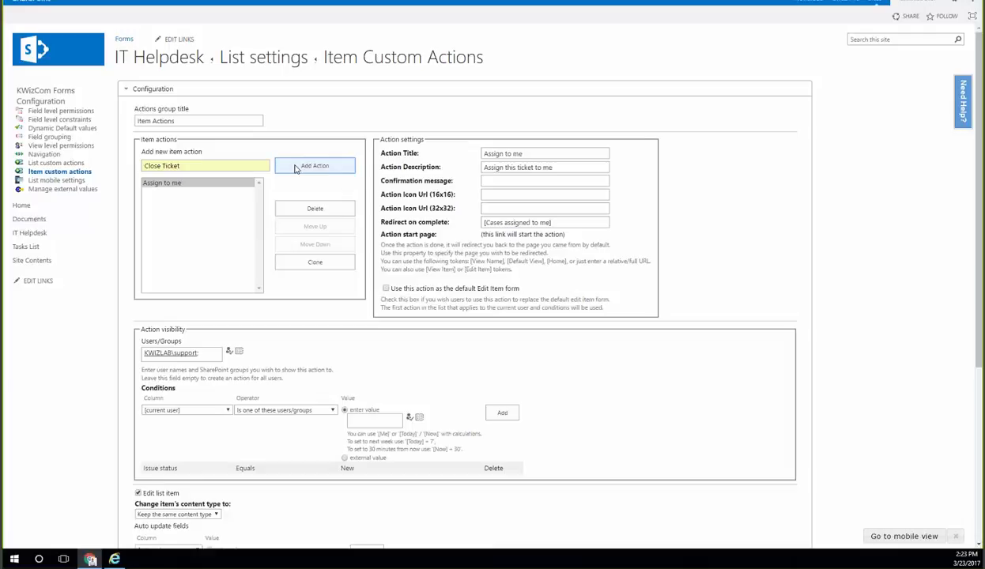
Step: Set the Close Ticket action's description to "Closes the current ticket"
{"action": "left_click", "coordinate": [495, 170]}
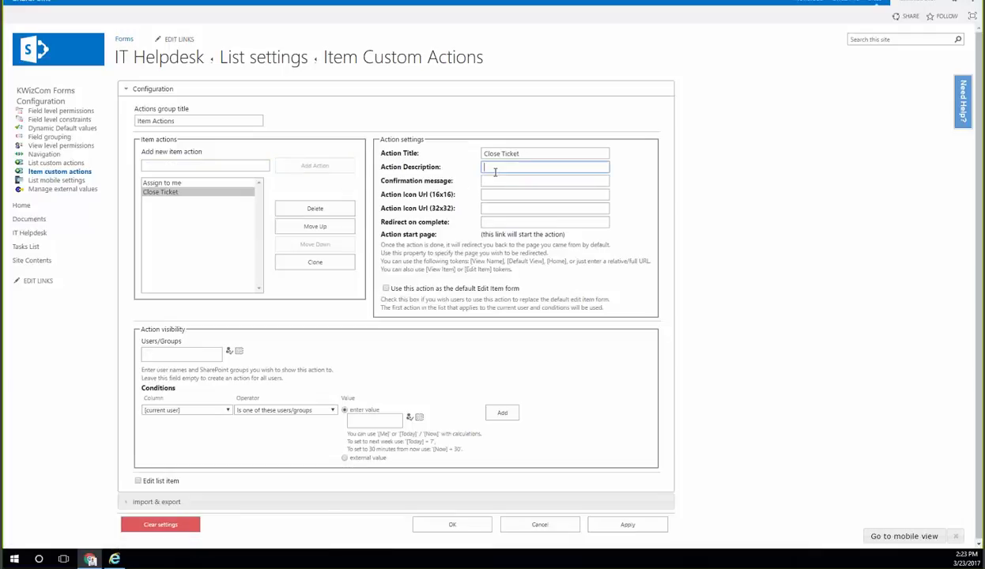
{"action": "type", "text": "Closes "}
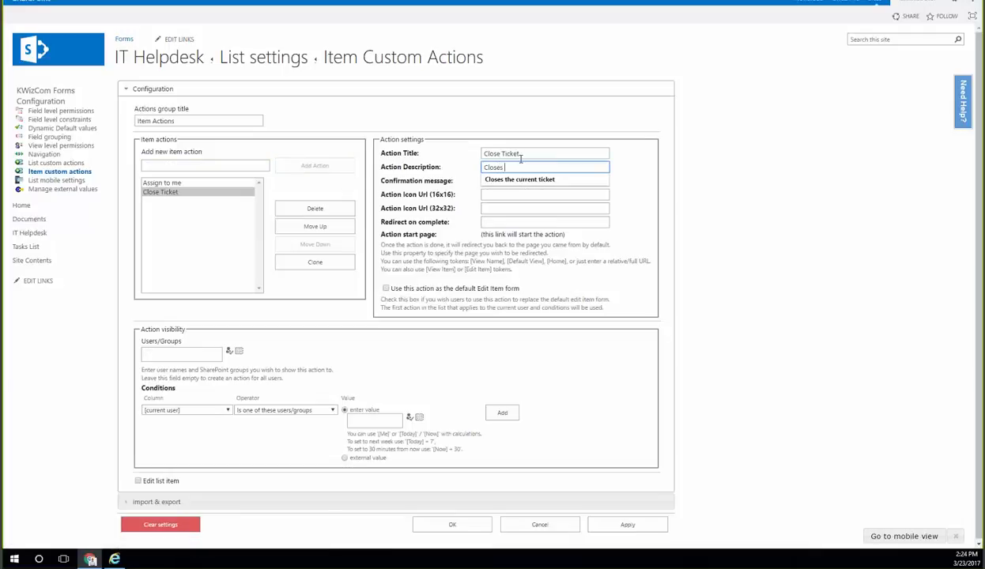
{"action": "type", "text": "the current ticket"}
{"action": "left_click", "coordinate": [519, 179]}
{"action": "left_click", "coordinate": [520, 194]}
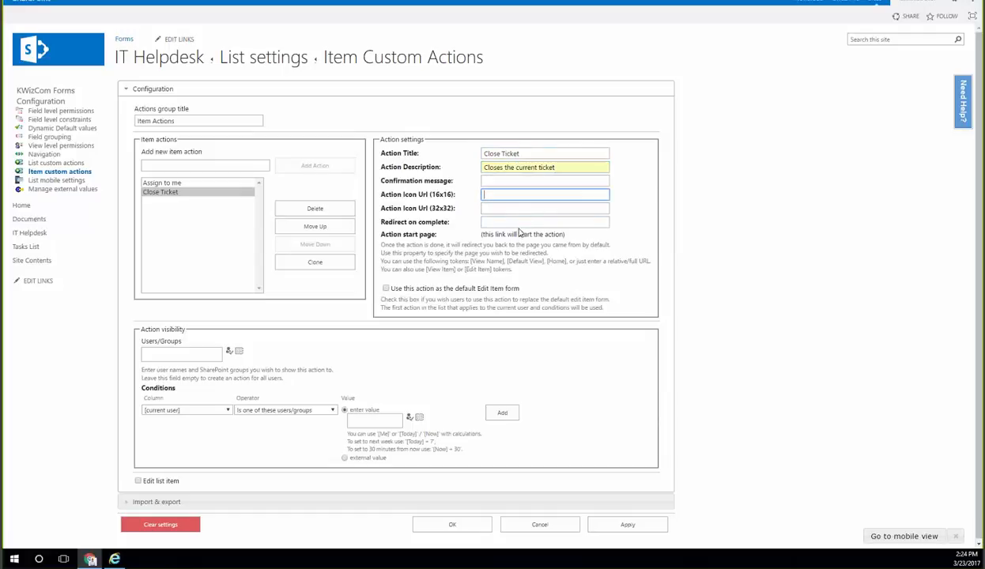
{"action": "left_click", "coordinate": [641, 245]}
{"action": "scroll", "coordinate": [452, 230], "scroll_direction": "down", "scroll_amount": 2}
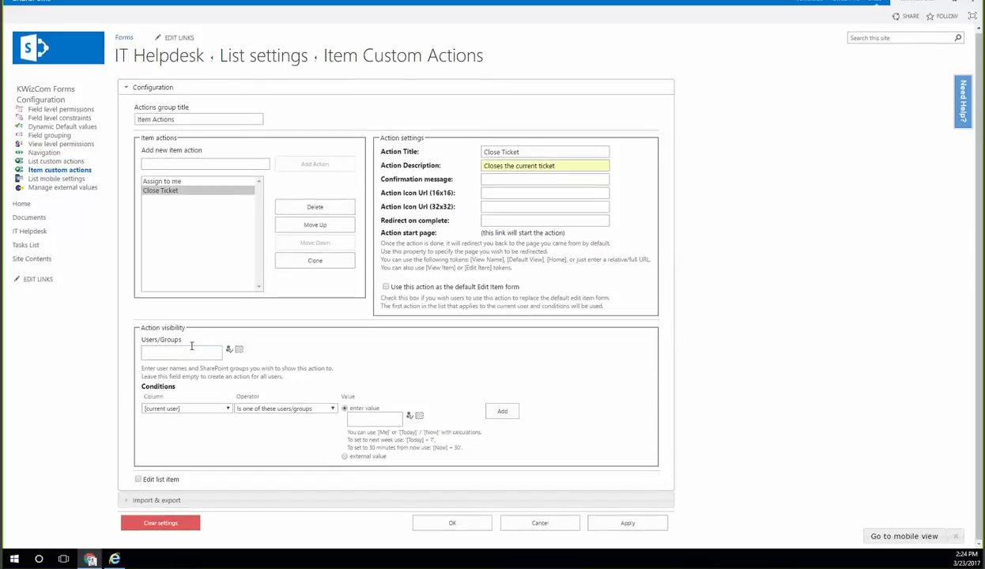
Step: Find the KWIZLAB\support group, restrict the Close Ticket action's visibility to it and apply the settings
{"action": "left_click", "coordinate": [239, 348]}
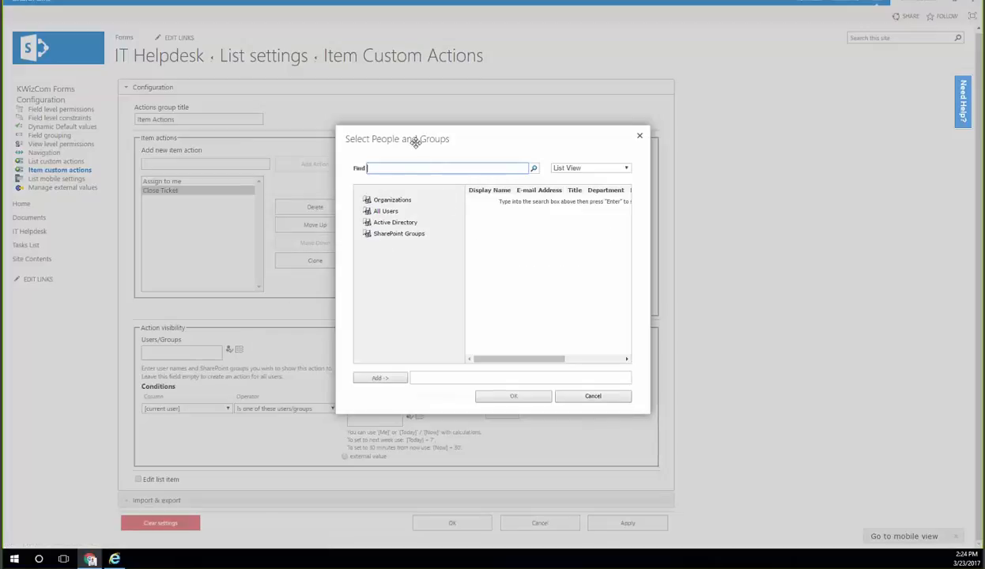
{"action": "type", "text": "support"}
{"action": "key", "text": "Return"}
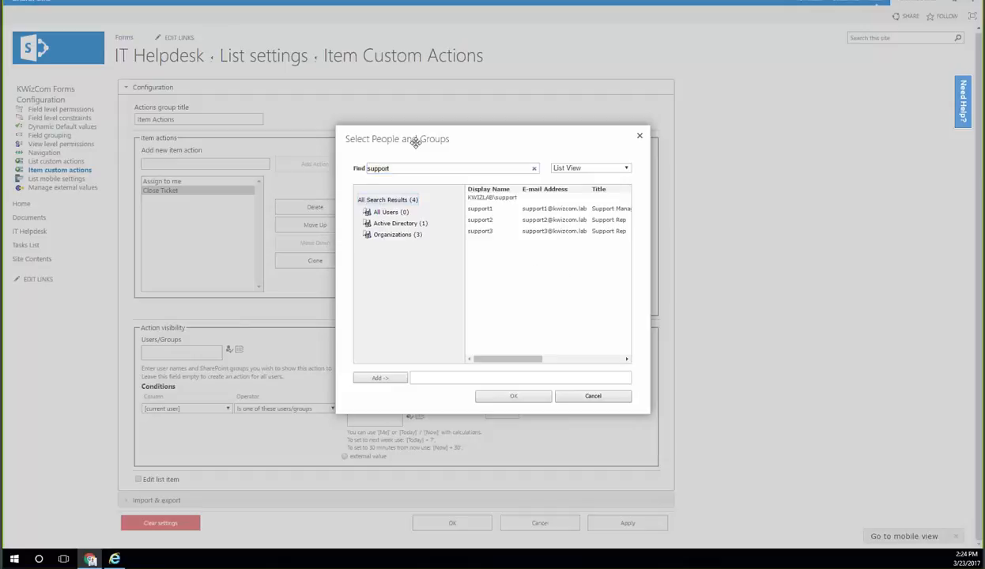
{"action": "double_click", "coordinate": [489, 198]}
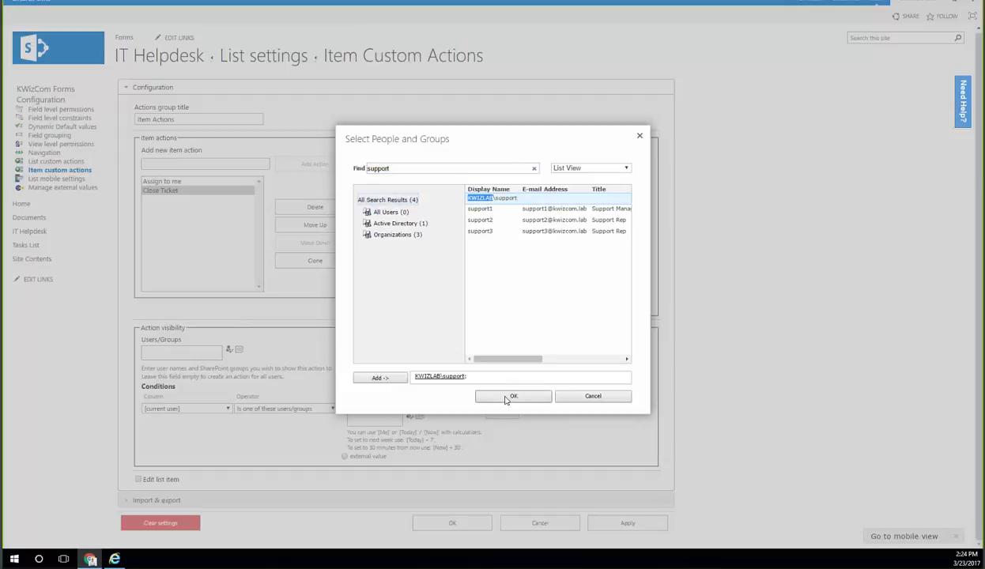
{"action": "left_click", "coordinate": [506, 397]}
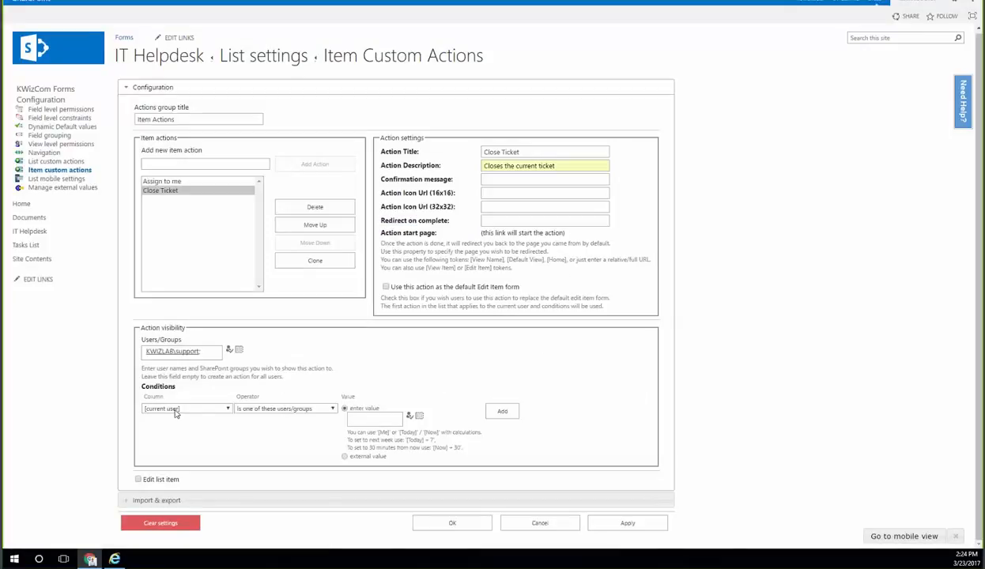
{"action": "left_click", "coordinate": [595, 522]}
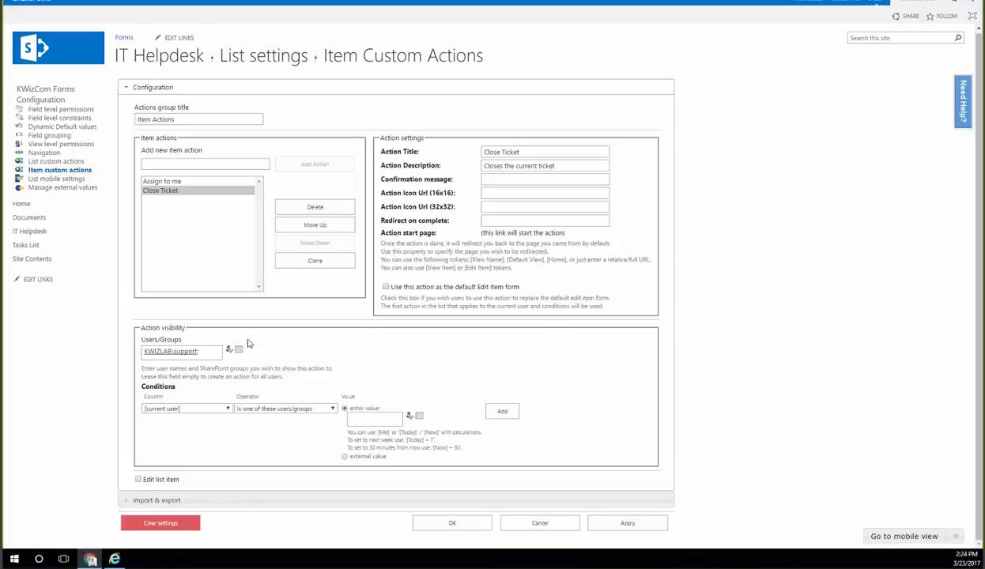
Step: Add a visibility condition to Close Ticket requiring Assigned to to equal [me]
{"action": "left_click", "coordinate": [200, 410]}
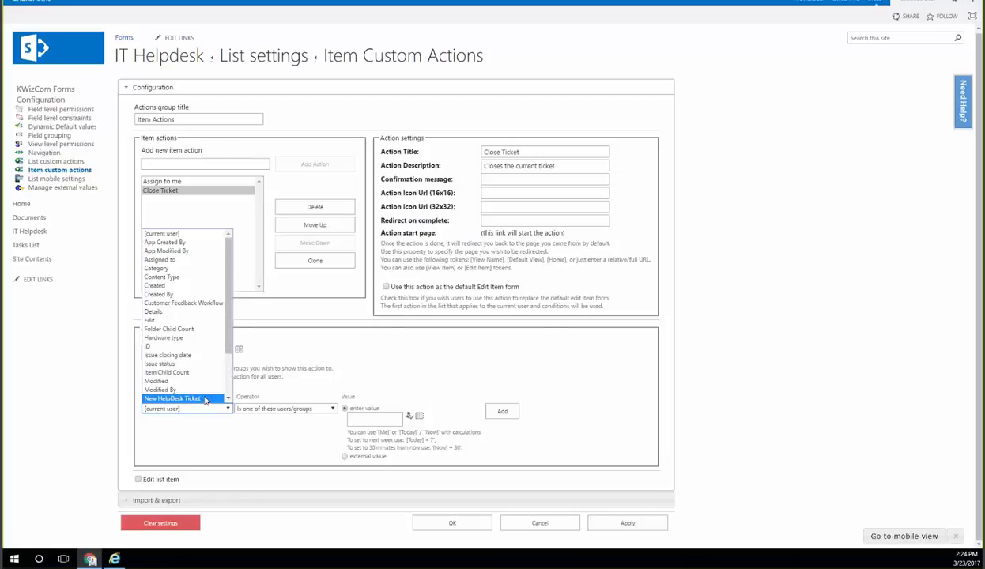
{"action": "left_click", "coordinate": [197, 260]}
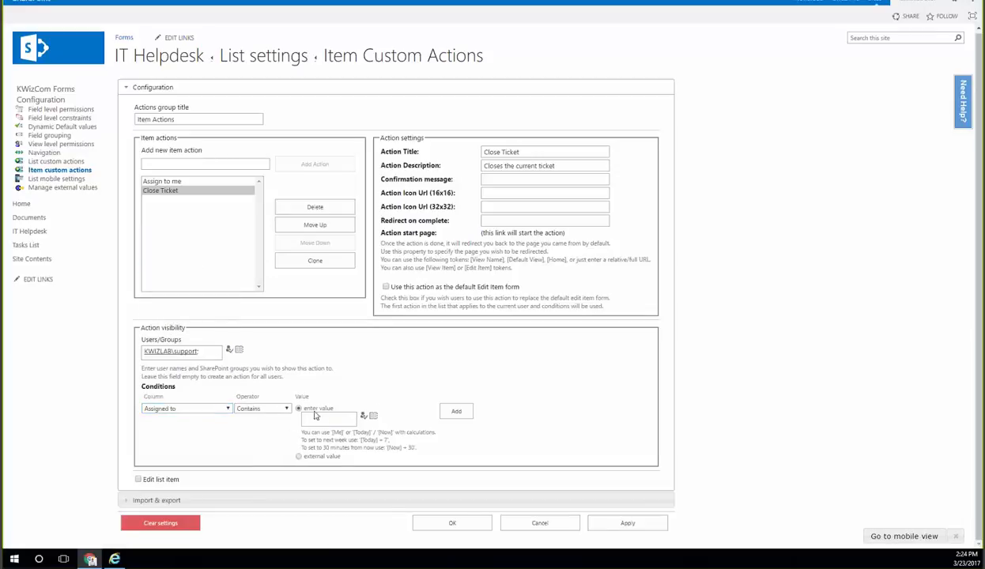
{"action": "left_click", "coordinate": [265, 408]}
{"action": "left_click", "coordinate": [268, 419]}
{"action": "left_click", "coordinate": [325, 413]}
{"action": "left_click", "coordinate": [320, 418]}
{"action": "type", "text": "[me]"}
{"action": "left_click", "coordinate": [448, 413]}
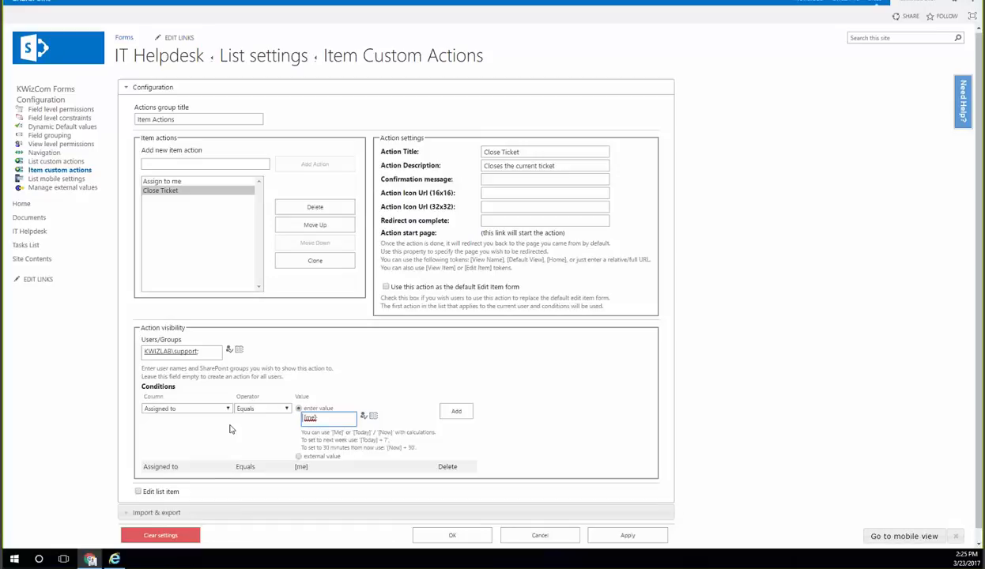
Step: Choose Issue status as the column for a second Close Ticket visibility condition
{"action": "left_click", "coordinate": [198, 408]}
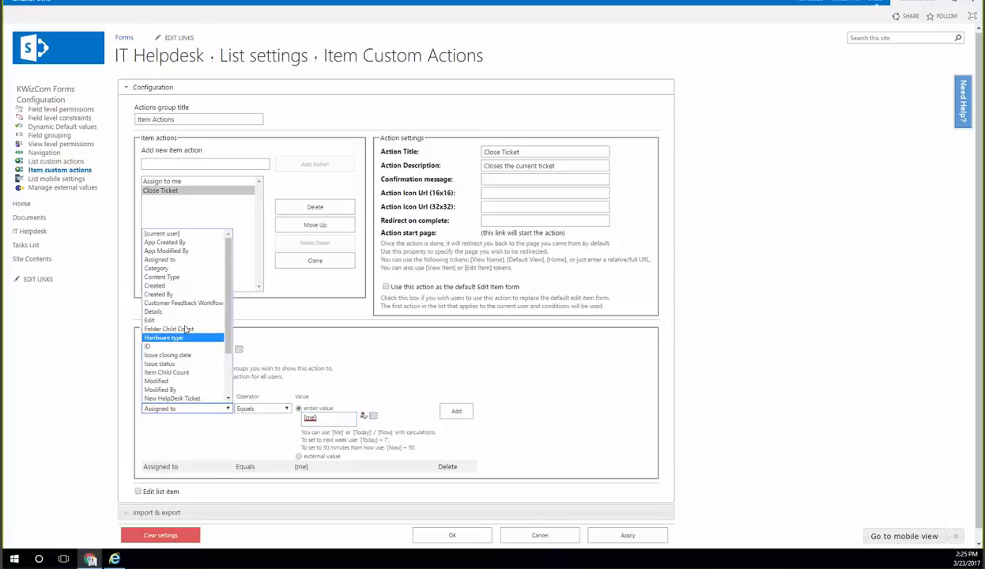
{"action": "scroll", "coordinate": [198, 339], "scroll_direction": "down", "scroll_amount": 2}
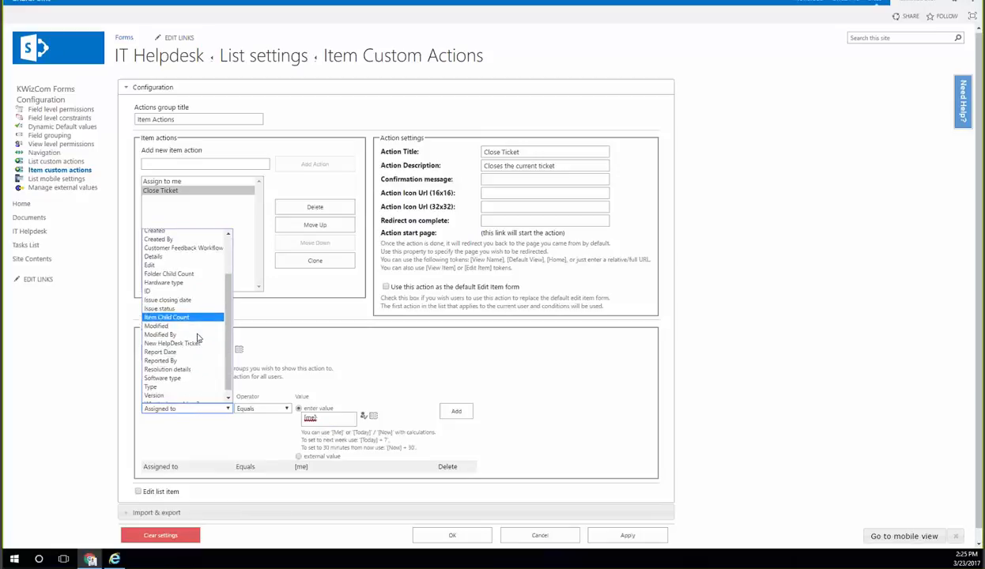
{"action": "left_click", "coordinate": [168, 305]}
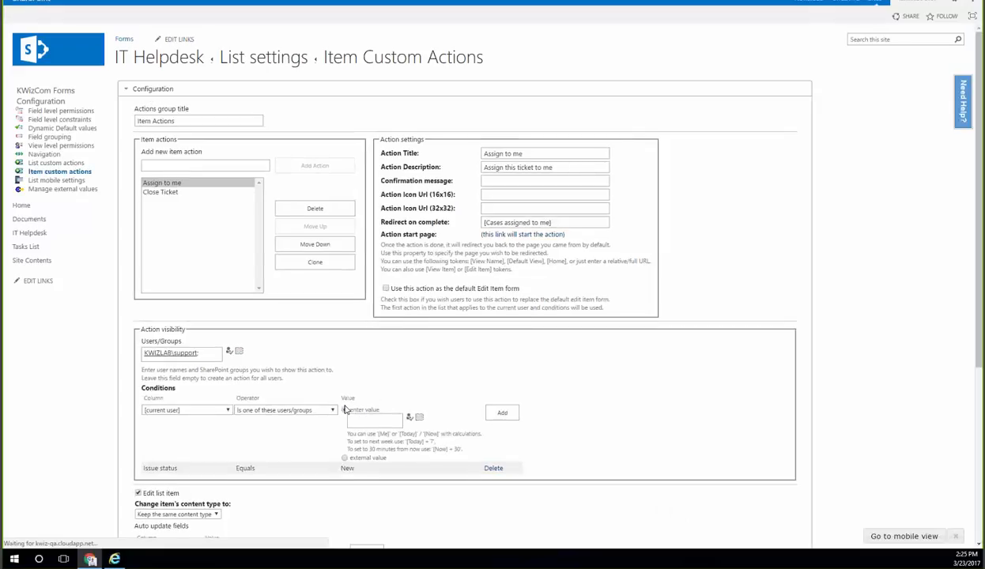
Step: Add a visibility condition to the Assign to me action requiring Assigned to to equal [me]
{"action": "scroll", "coordinate": [633, 491], "scroll_direction": "down", "scroll_amount": 2}
{"action": "scroll", "coordinate": [633, 491], "scroll_direction": "down", "scroll_amount": 3}
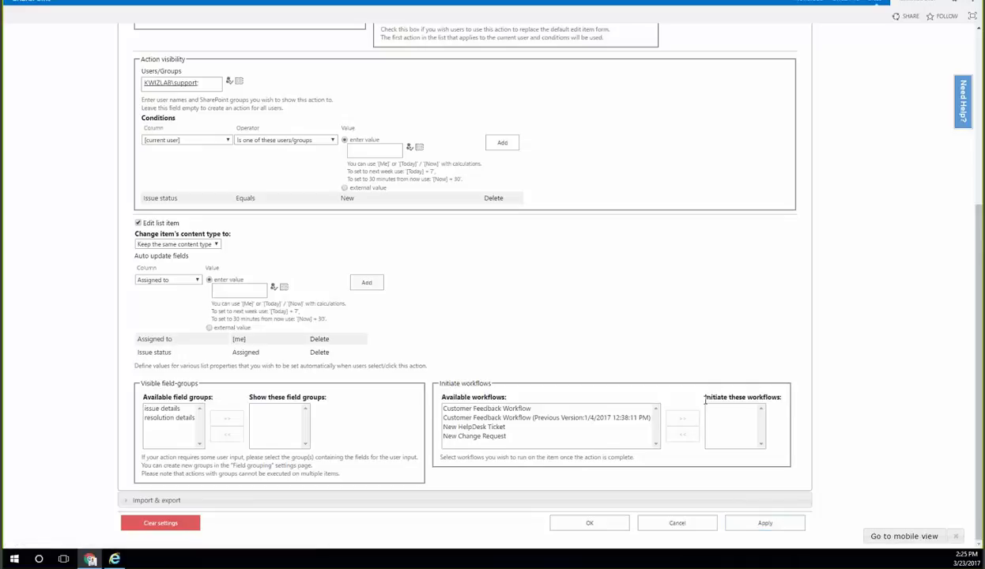
{"action": "scroll", "coordinate": [371, 212], "scroll_direction": "up", "scroll_amount": 1}
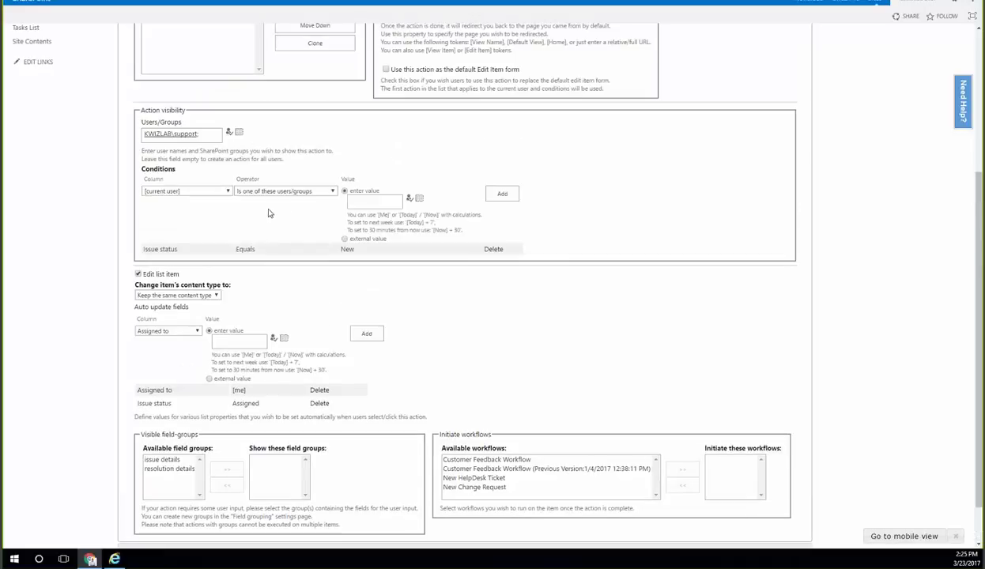
{"action": "scroll", "coordinate": [223, 219], "scroll_direction": "up", "scroll_amount": 1}
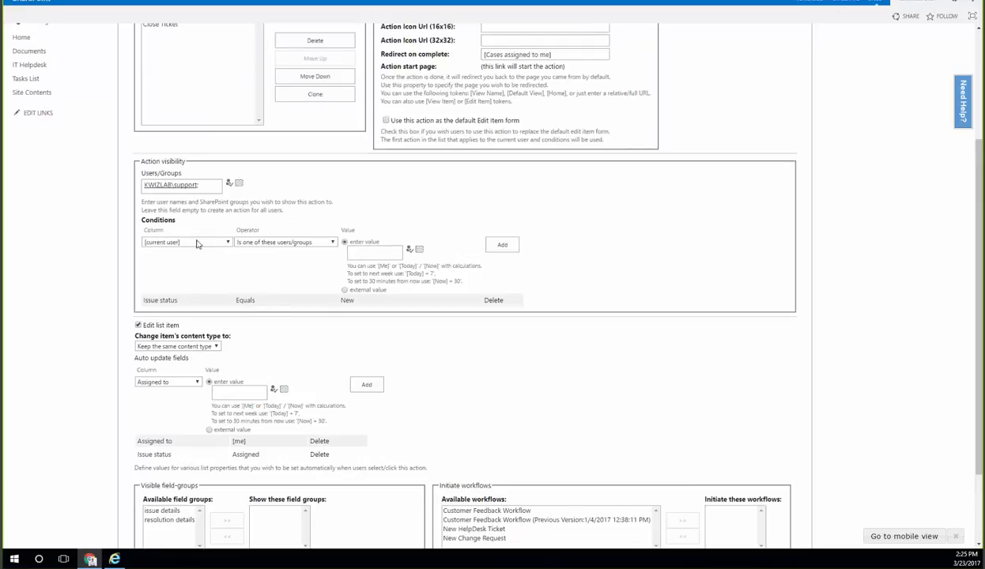
{"action": "left_click", "coordinate": [195, 242]}
{"action": "scroll", "coordinate": [202, 328], "scroll_direction": "down", "scroll_amount": 3}
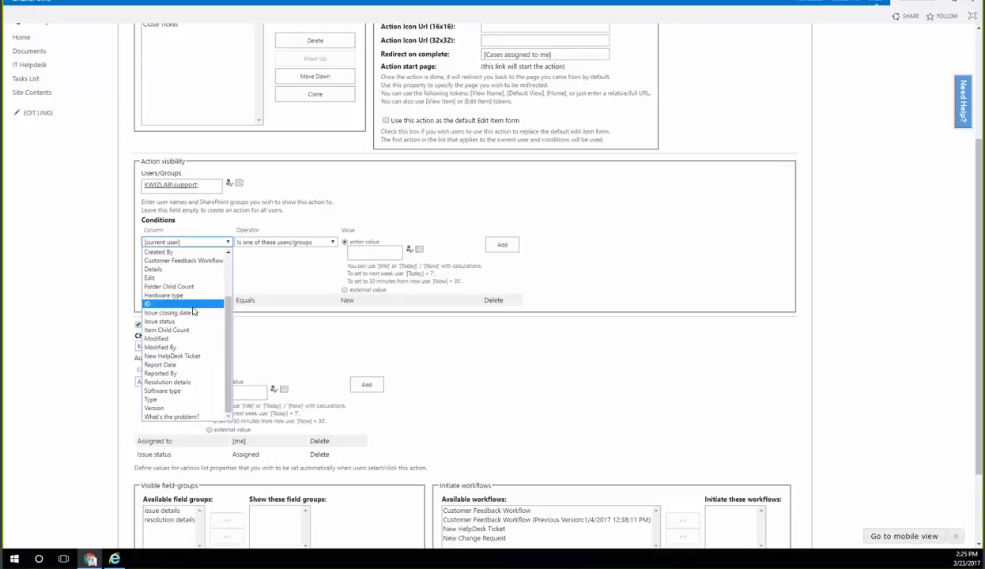
{"action": "scroll", "coordinate": [185, 294], "scroll_direction": "up", "scroll_amount": 3}
{"action": "left_click", "coordinate": [182, 278]}
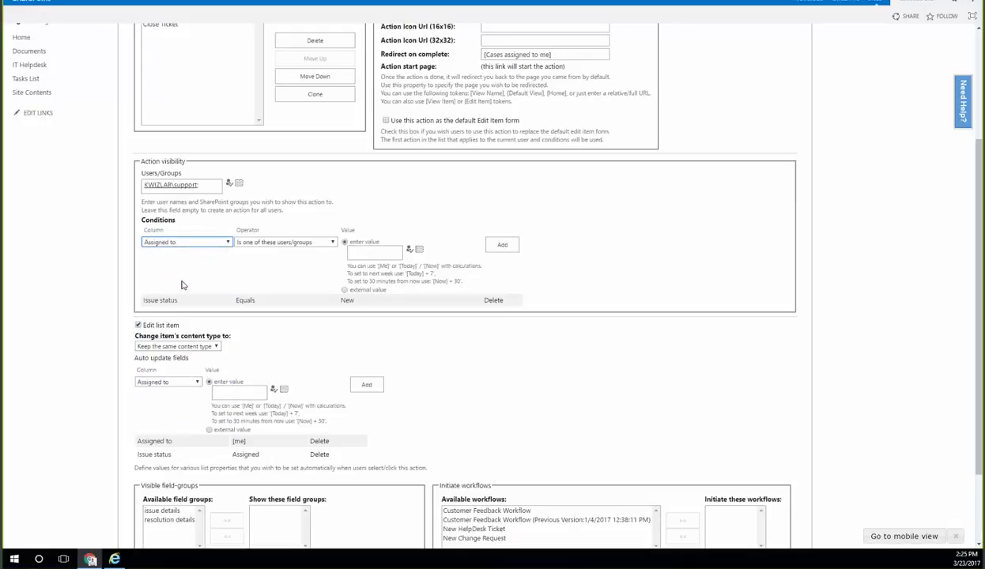
{"action": "left_click", "coordinate": [262, 246]}
{"action": "left_click", "coordinate": [261, 254]}
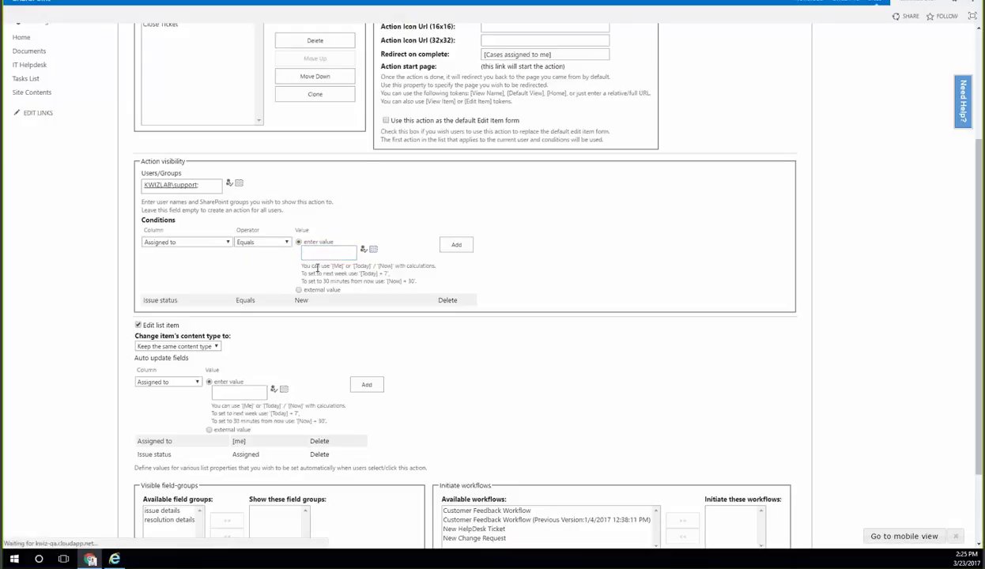
{"action": "type", "text": "[me]"}
{"action": "left_click", "coordinate": [448, 242]}
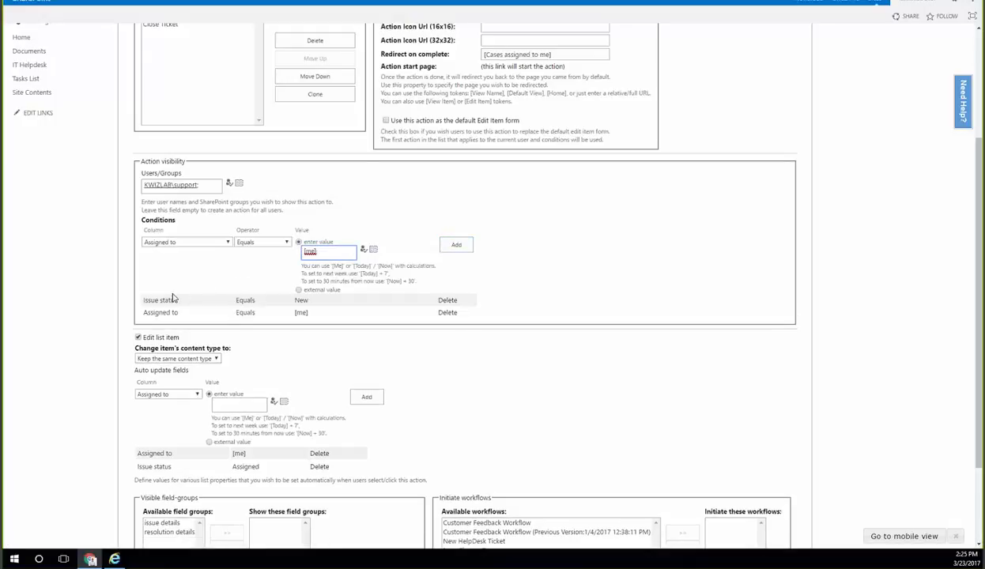
Step: Delete the Issue status equals New condition from the Assign to me action and confirm the deletion
{"action": "left_click_drag", "start_coordinate": [148, 300], "coordinate": [309, 300]}
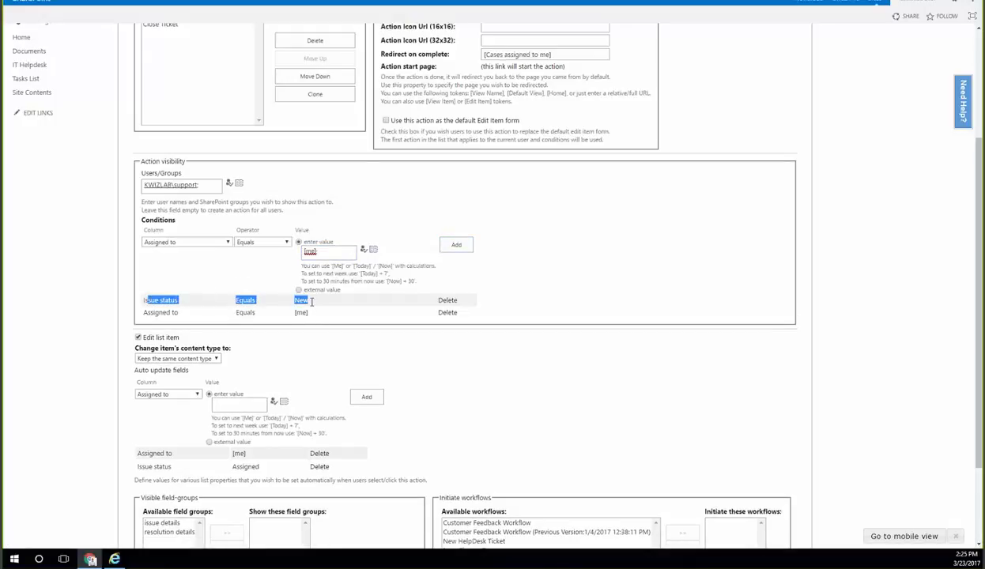
{"action": "left_click", "coordinate": [341, 300]}
{"action": "left_click", "coordinate": [449, 302]}
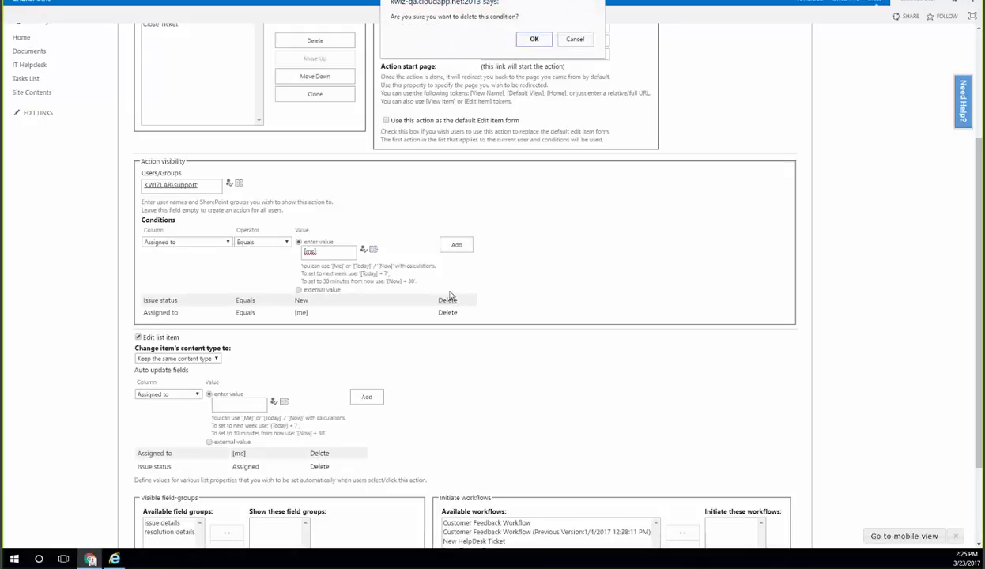
{"action": "key", "text": "Return"}
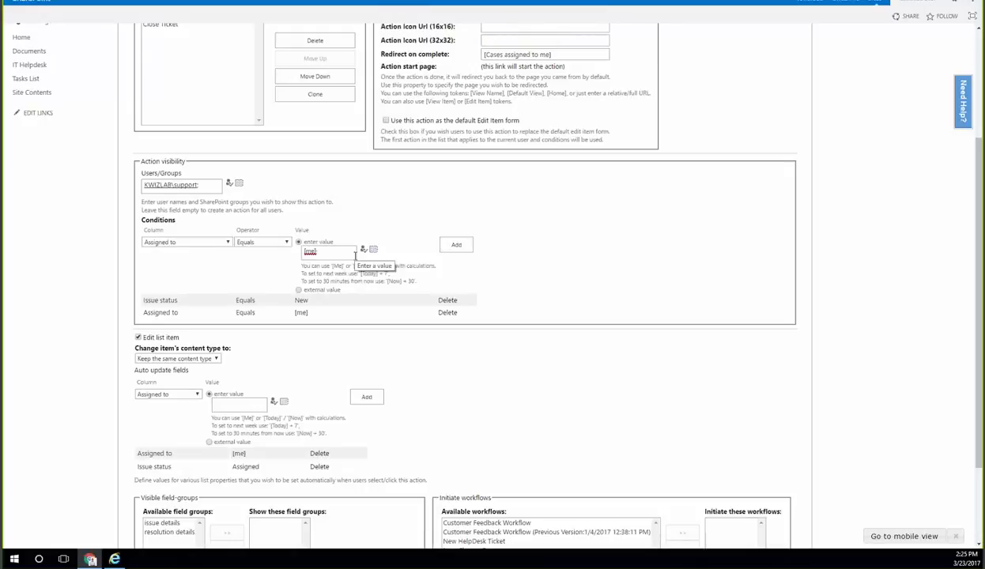
Step: Add a visibility condition to the selected action requiring Issue status to equal Assigned
{"action": "left_click", "coordinate": [219, 244]}
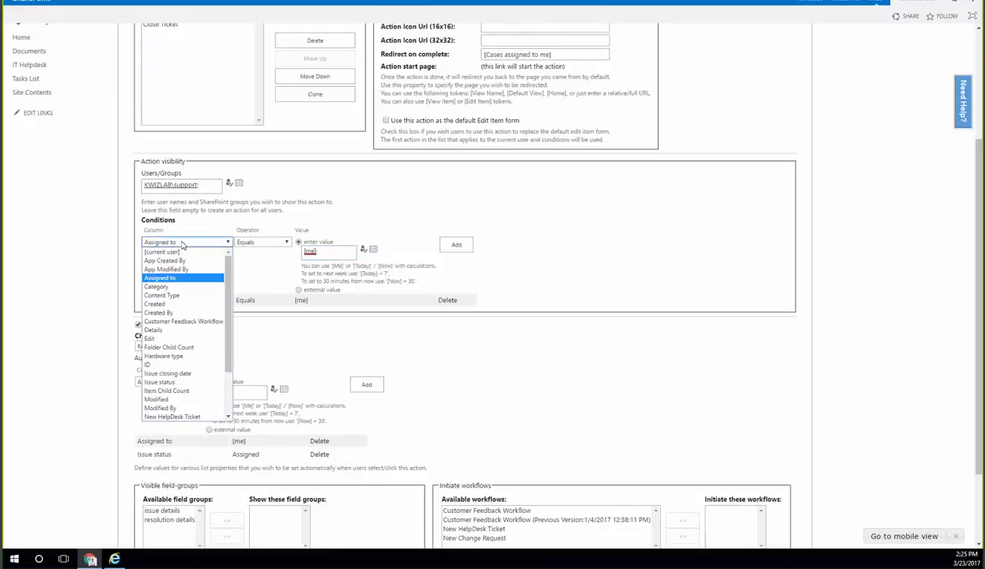
{"action": "left_click", "coordinate": [188, 382]}
{"action": "left_click", "coordinate": [348, 248]}
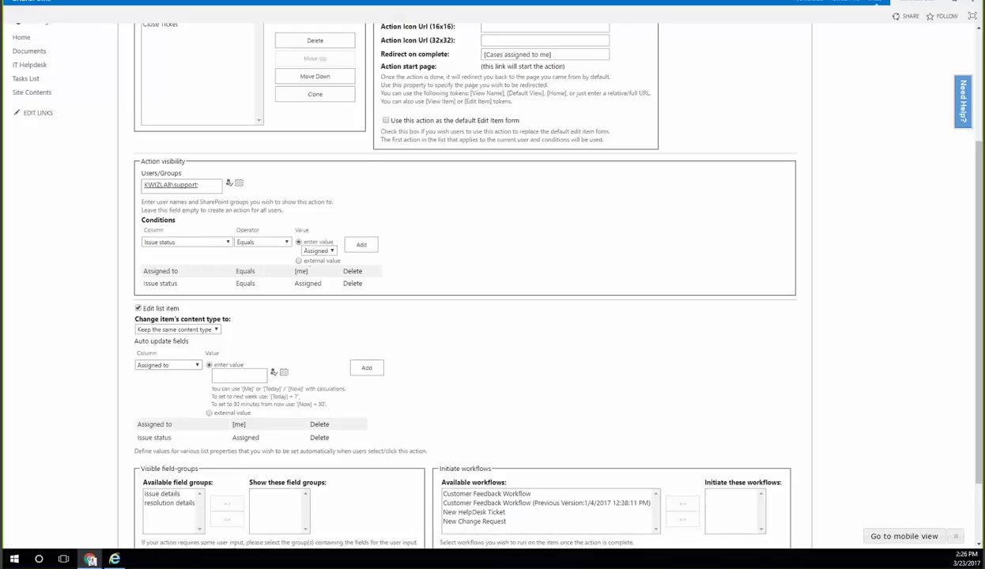
Step: Add an auto update field that sets Issue closing date to [Today]
{"action": "scroll", "coordinate": [387, 272], "scroll_direction": "down", "scroll_amount": 1}
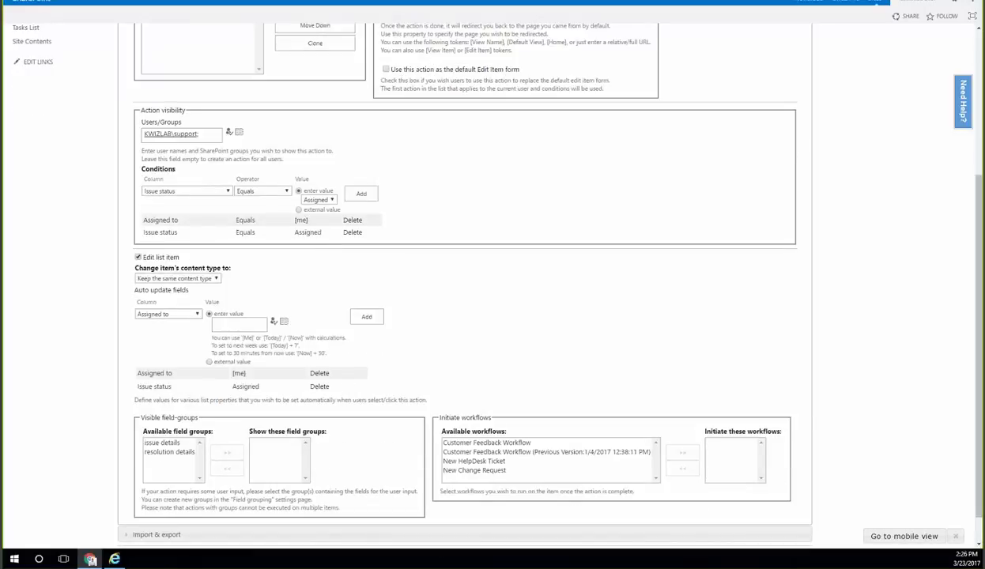
{"action": "scroll", "coordinate": [190, 304], "scroll_direction": "down", "scroll_amount": 1}
{"action": "left_click", "coordinate": [180, 280]}
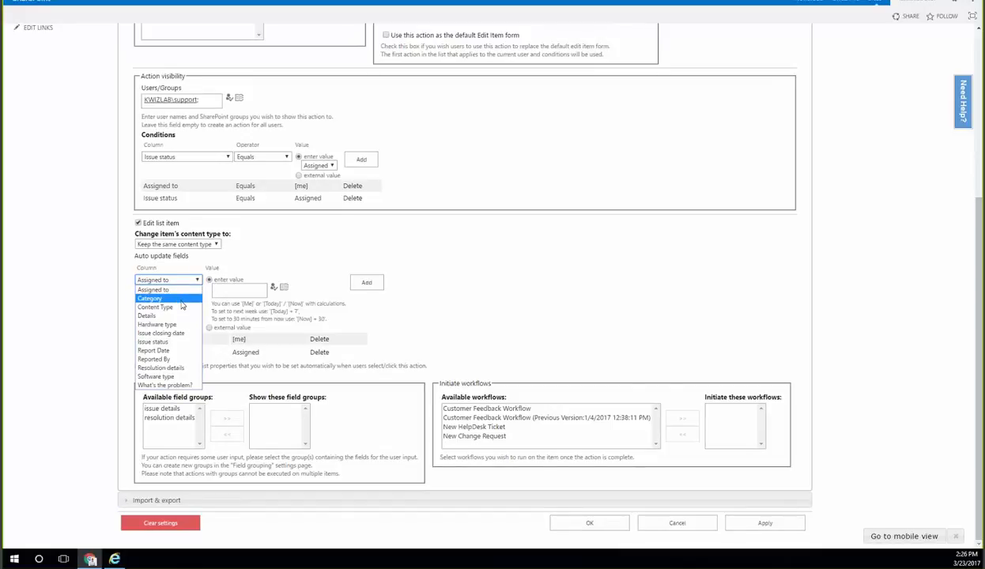
{"action": "left_click", "coordinate": [178, 332]}
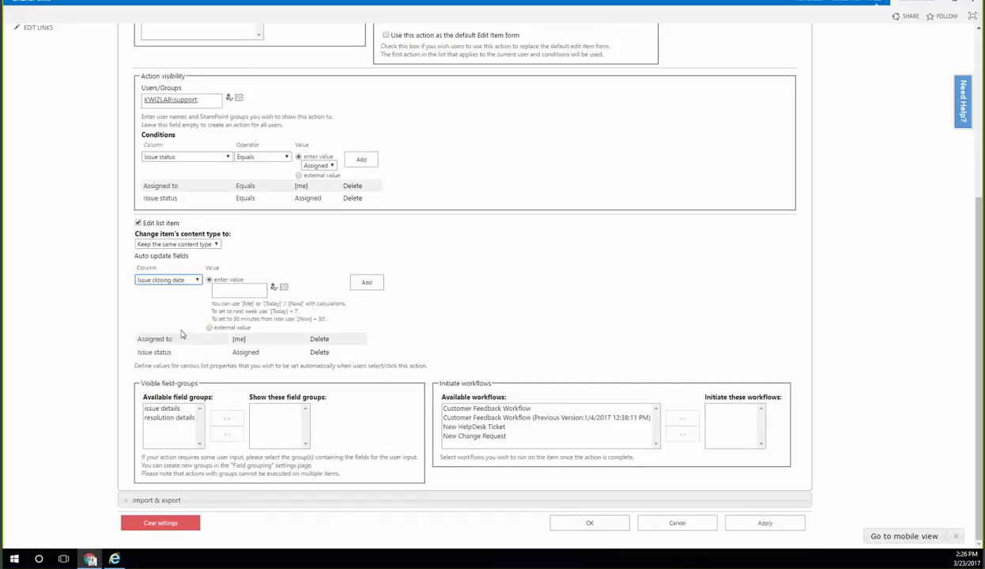
{"action": "left_click", "coordinate": [236, 288]}
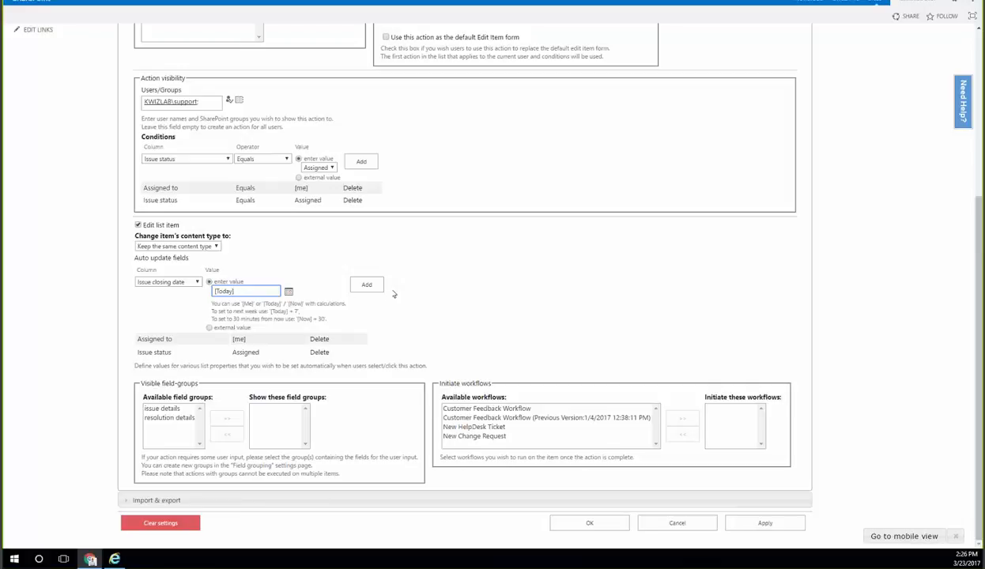
{"action": "left_click", "coordinate": [363, 286]}
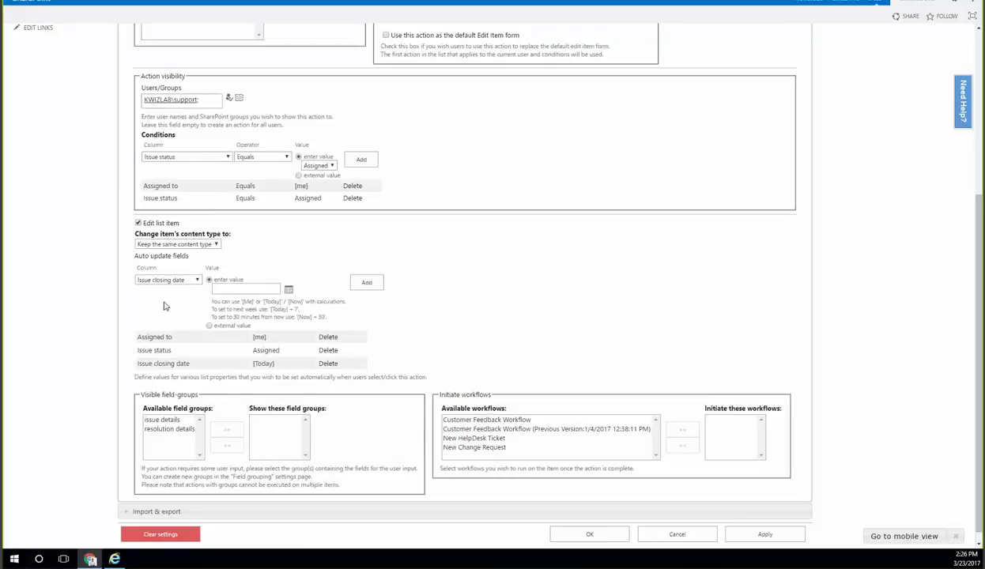
Step: Delete the auto update entries for Issue status and Issue closing date, confirming each deletion
{"action": "left_click", "coordinate": [327, 350]}
{"action": "left_click", "coordinate": [534, 53]}
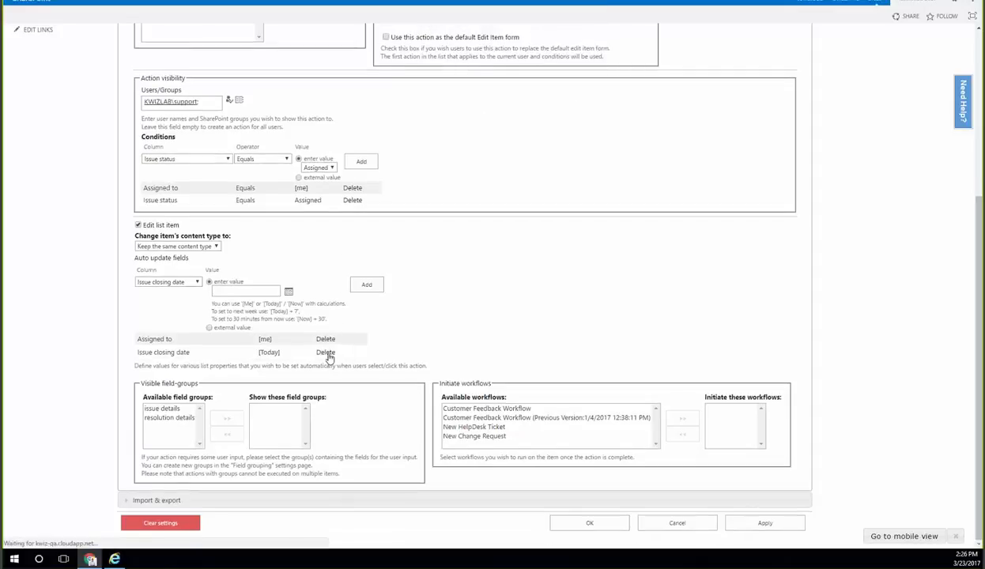
{"action": "left_click", "coordinate": [326, 351]}
{"action": "left_click", "coordinate": [533, 53]}
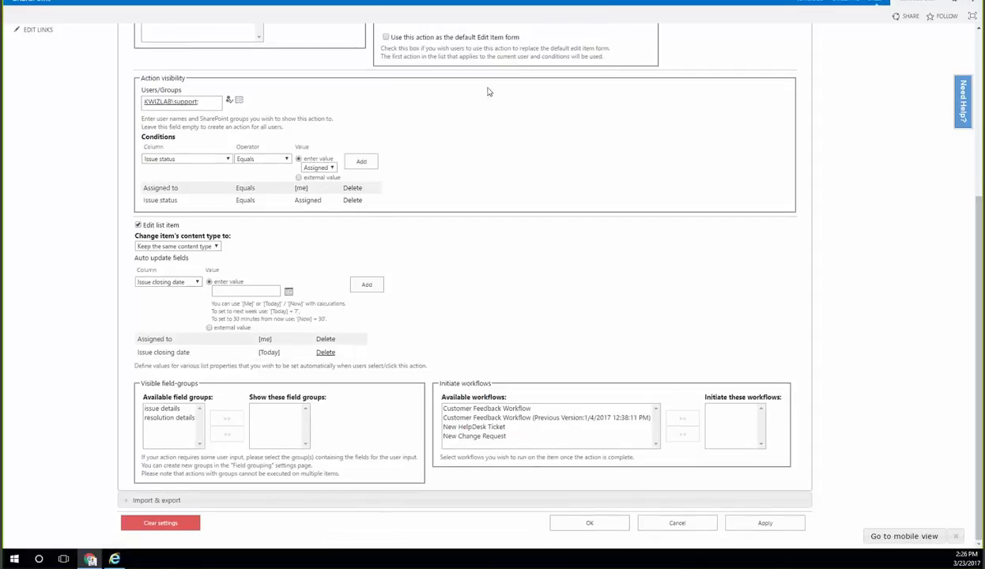
{"action": "left_click_drag", "start_coordinate": [140, 135], "coordinate": [223, 179]}
{"action": "left_click_drag", "start_coordinate": [139, 249], "coordinate": [230, 246]}
{"action": "left_click", "coordinate": [225, 249]}
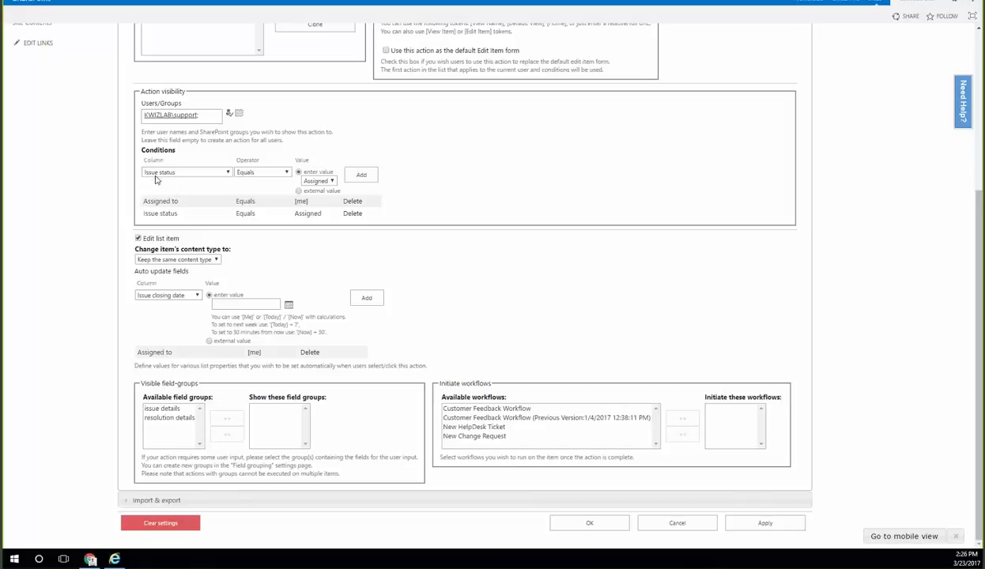
{"action": "left_click_drag", "start_coordinate": [146, 197], "coordinate": [307, 200]}
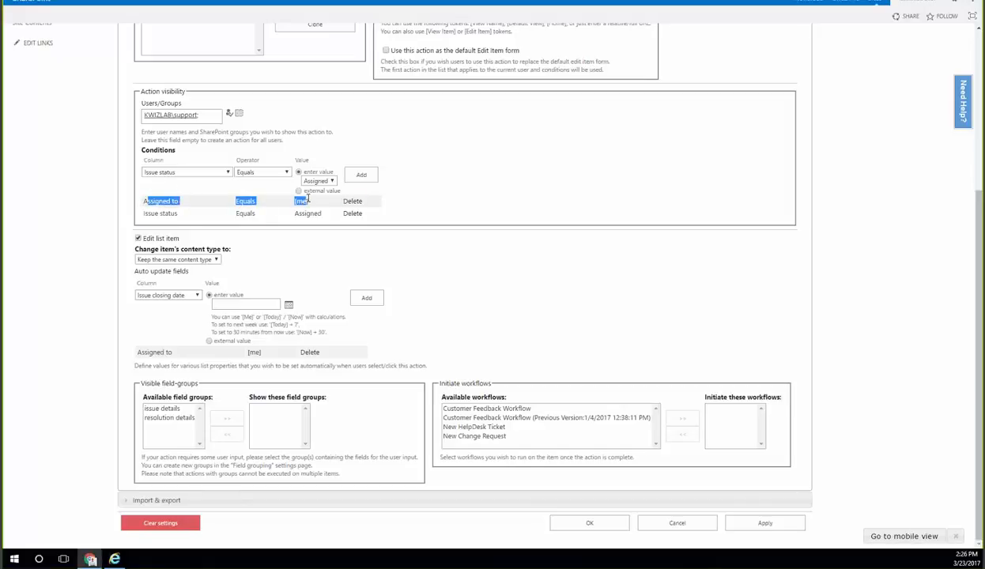
{"action": "left_click_drag", "start_coordinate": [145, 213], "coordinate": [314, 212]}
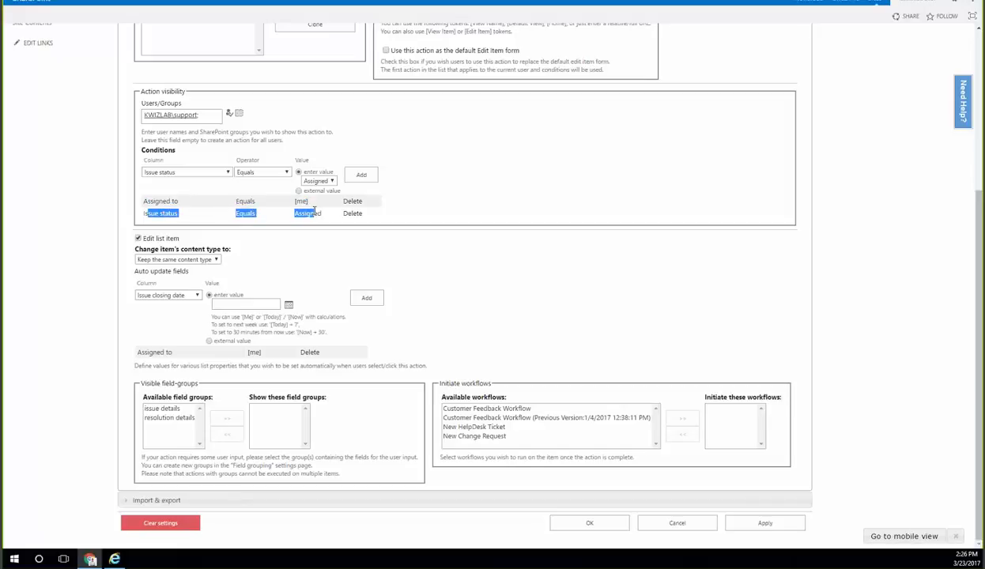
{"action": "left_click", "coordinate": [307, 213]}
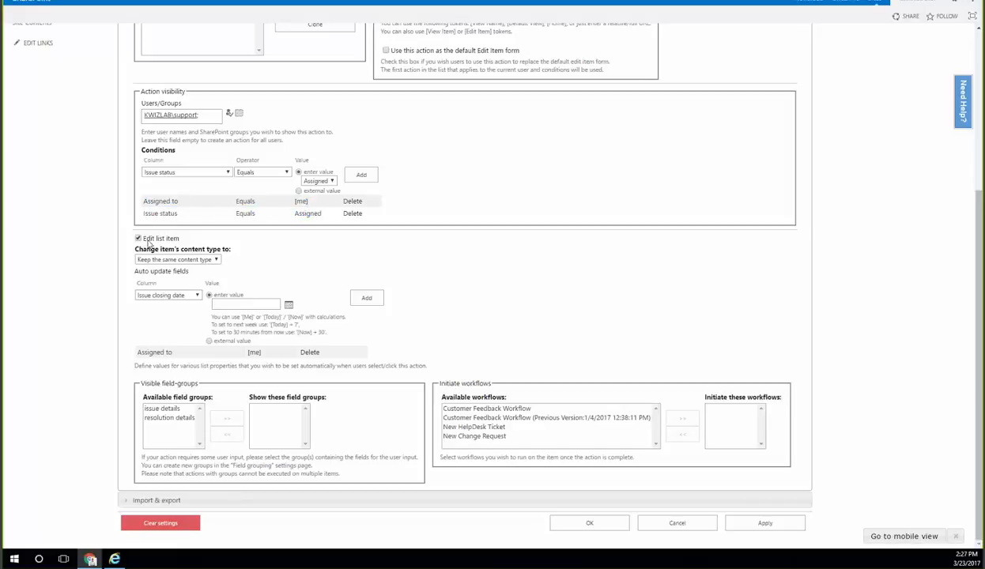
Step: Delete the Assigned to auto update entry and add one that sets Issue closing date to [today]
{"action": "left_click", "coordinate": [308, 351]}
{"action": "left_click", "coordinate": [532, 55]}
{"action": "left_click", "coordinate": [183, 309]}
{"action": "left_click", "coordinate": [249, 316]}
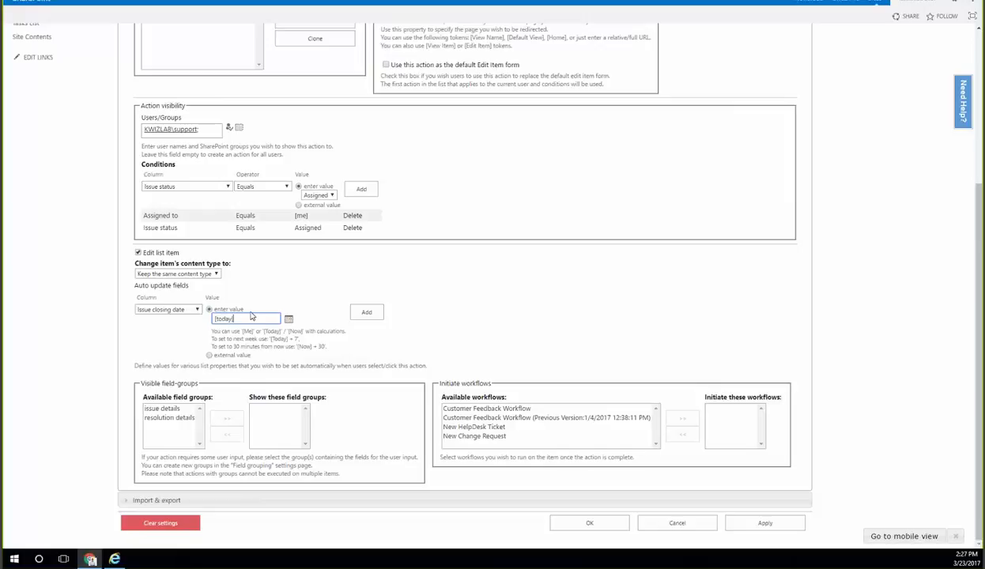
{"action": "left_click", "coordinate": [367, 313]}
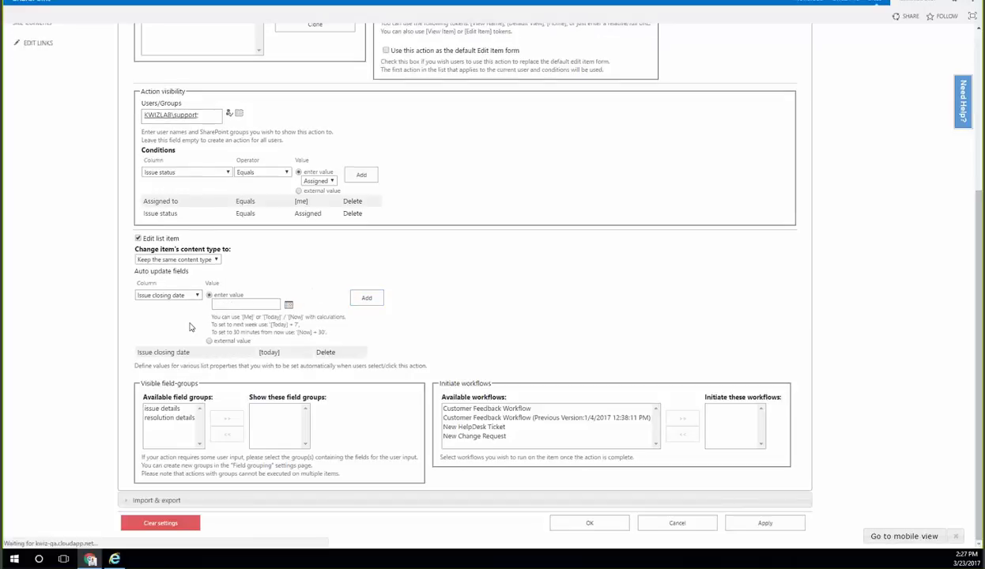
Step: Add an auto update entry to the selected action that sets Issue status to Closed
{"action": "left_click", "coordinate": [170, 299]}
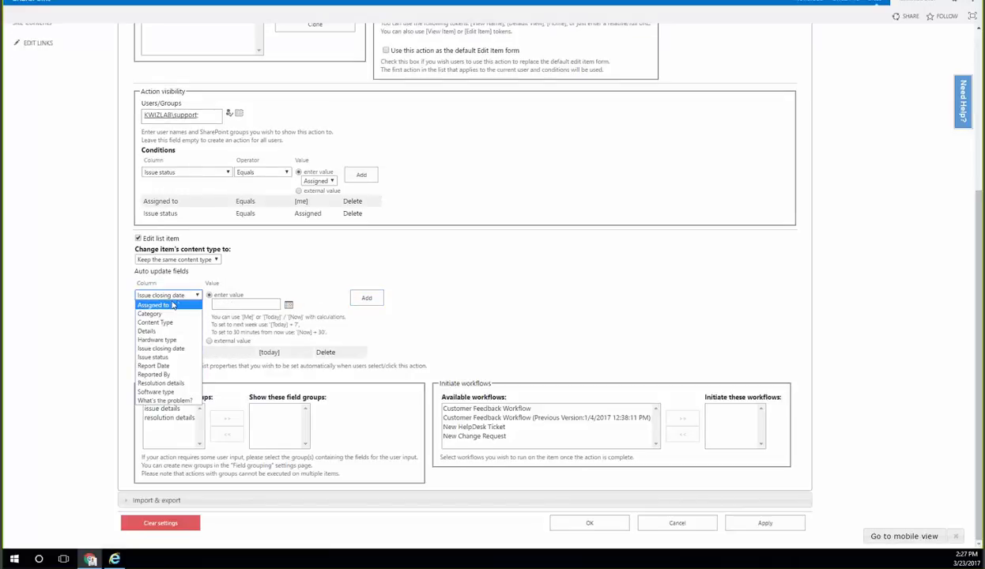
{"action": "left_click", "coordinate": [159, 356]}
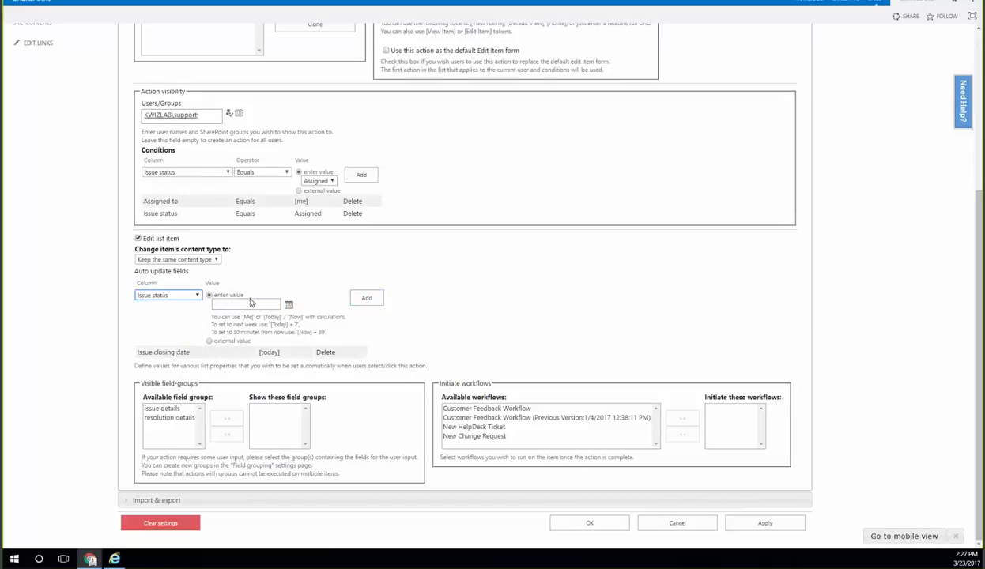
{"action": "left_click", "coordinate": [226, 330]}
{"action": "left_click", "coordinate": [226, 340]}
{"action": "left_click", "coordinate": [270, 329]}
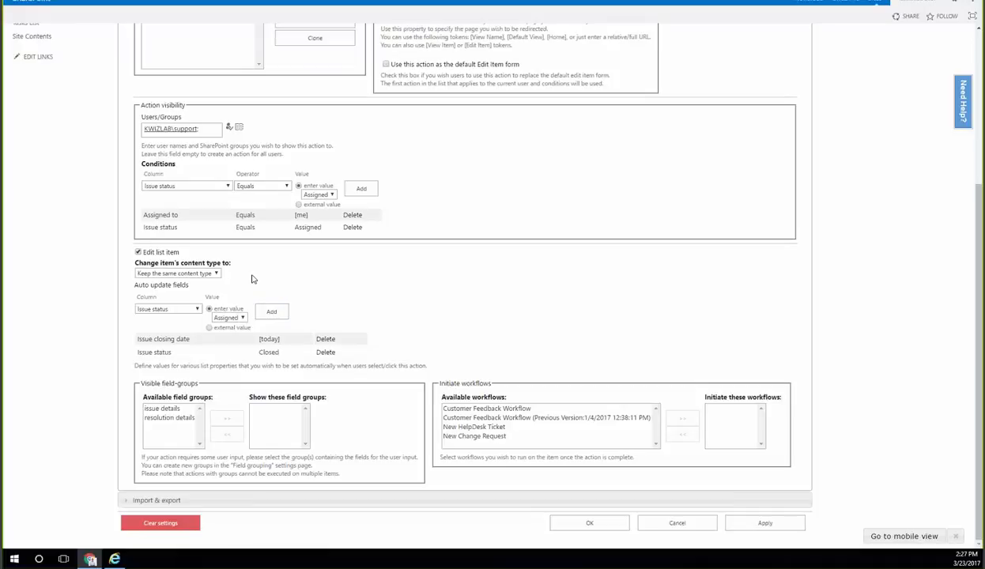
Step: Show the resolution details field group for the selected action and have it initiate the Customer Feedback Workflow
{"action": "left_click", "coordinate": [175, 417]}
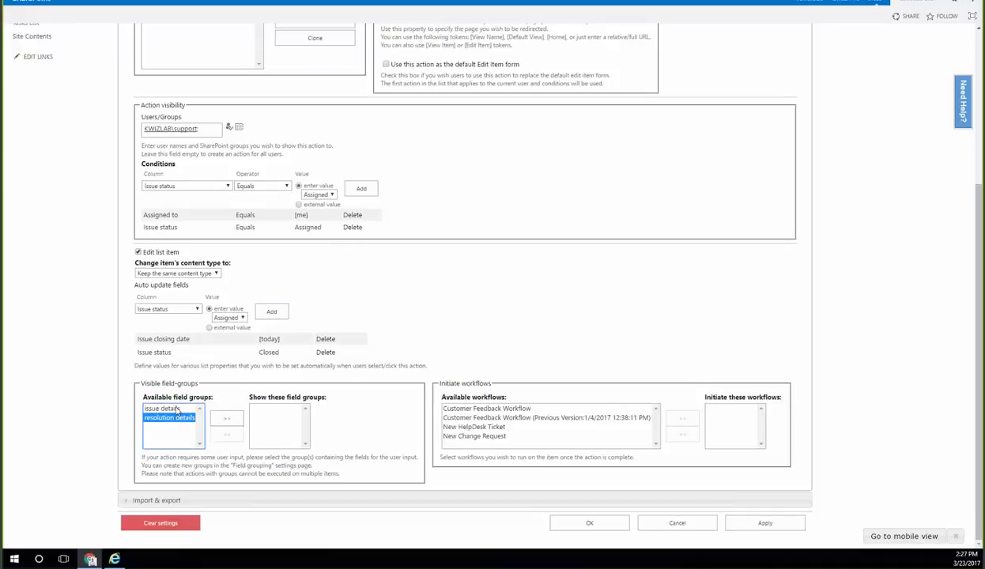
{"action": "left_click", "coordinate": [227, 418]}
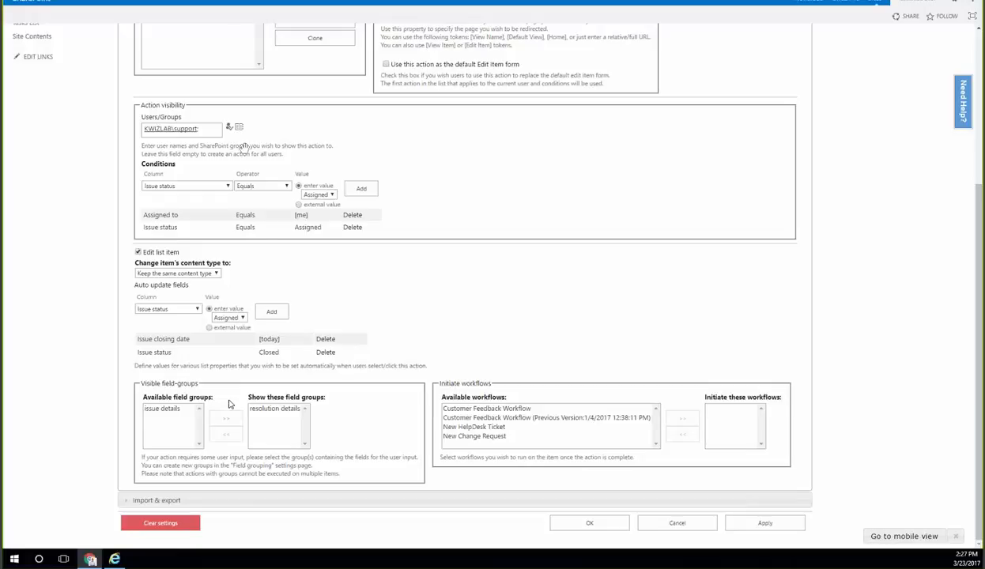
{"action": "left_click", "coordinate": [765, 522]}
{"action": "left_click", "coordinate": [477, 407]}
{"action": "left_click", "coordinate": [683, 418]}
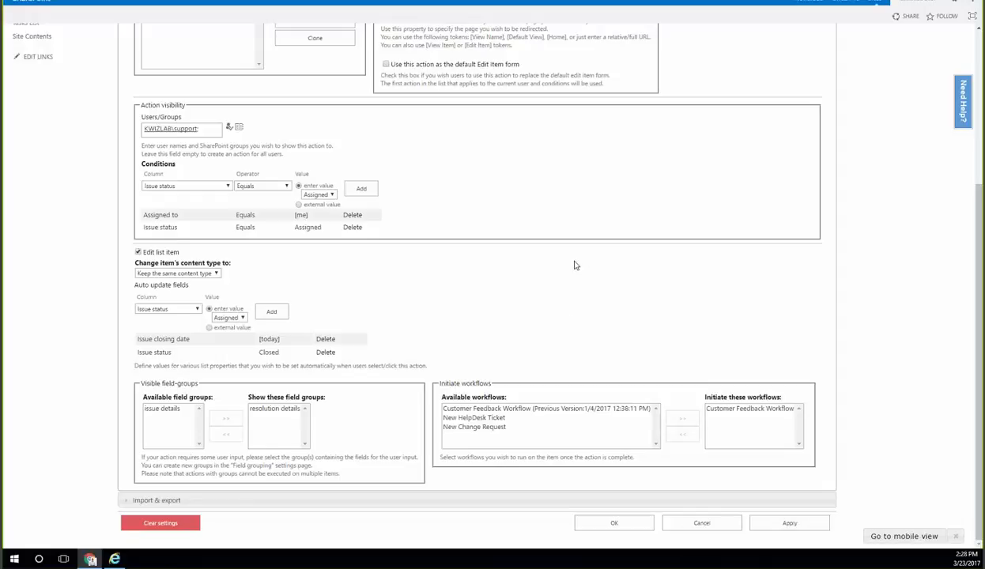
Step: Compare the settings of the Close Ticket and Assign to me item actions
{"action": "scroll", "coordinate": [510, 394], "scroll_direction": "up", "scroll_amount": 3}
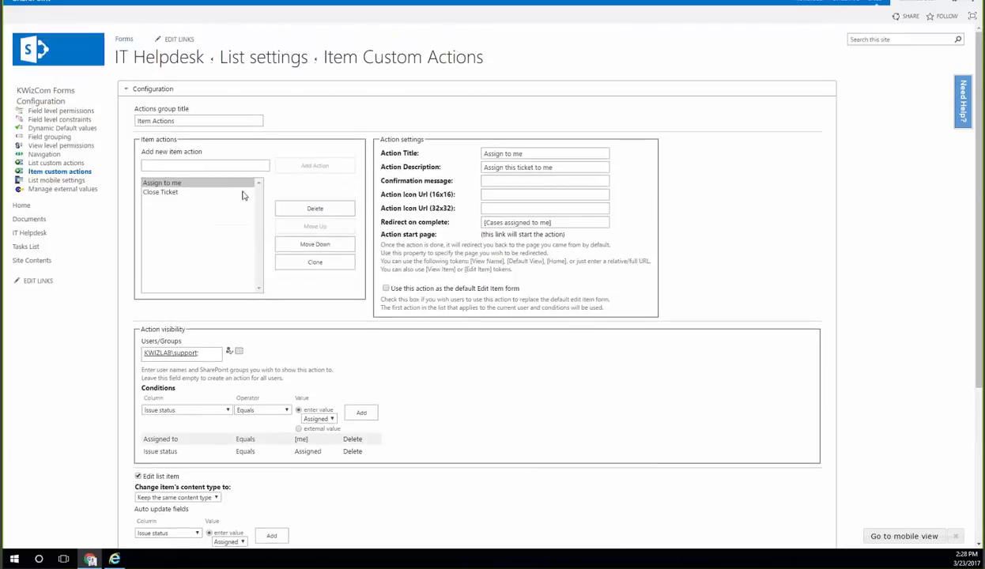
{"action": "left_click", "coordinate": [188, 193]}
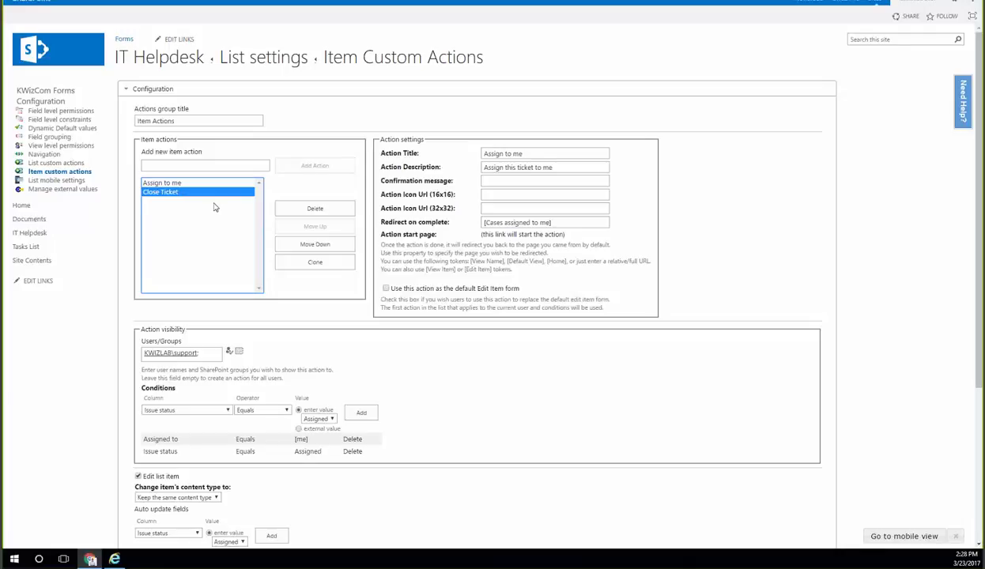
{"action": "left_click", "coordinate": [145, 450]}
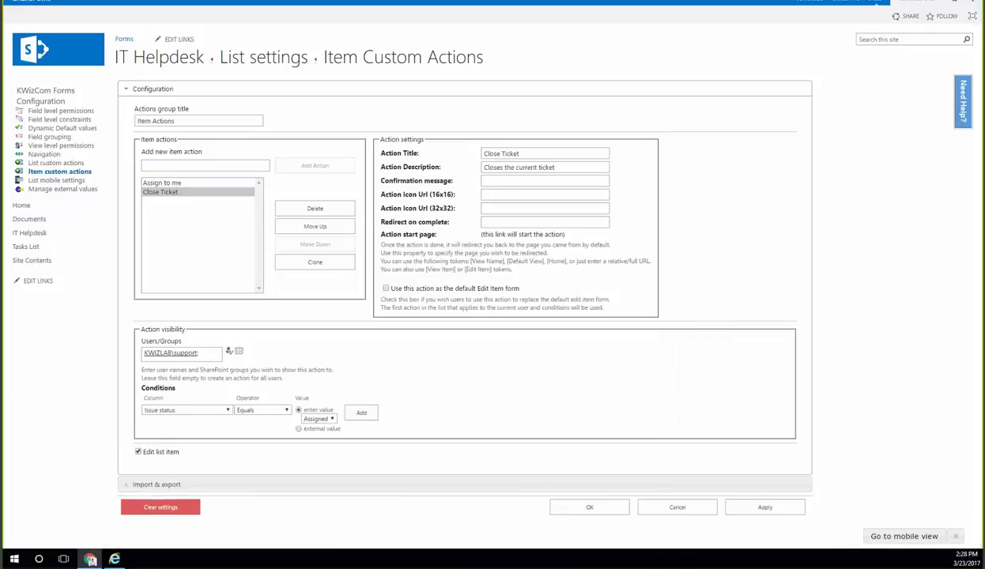
{"action": "scroll", "coordinate": [237, 427], "scroll_direction": "down", "scroll_amount": 3}
{"action": "scroll", "coordinate": [273, 440], "scroll_direction": "up", "scroll_amount": 3}
{"action": "left_click", "coordinate": [183, 184]}
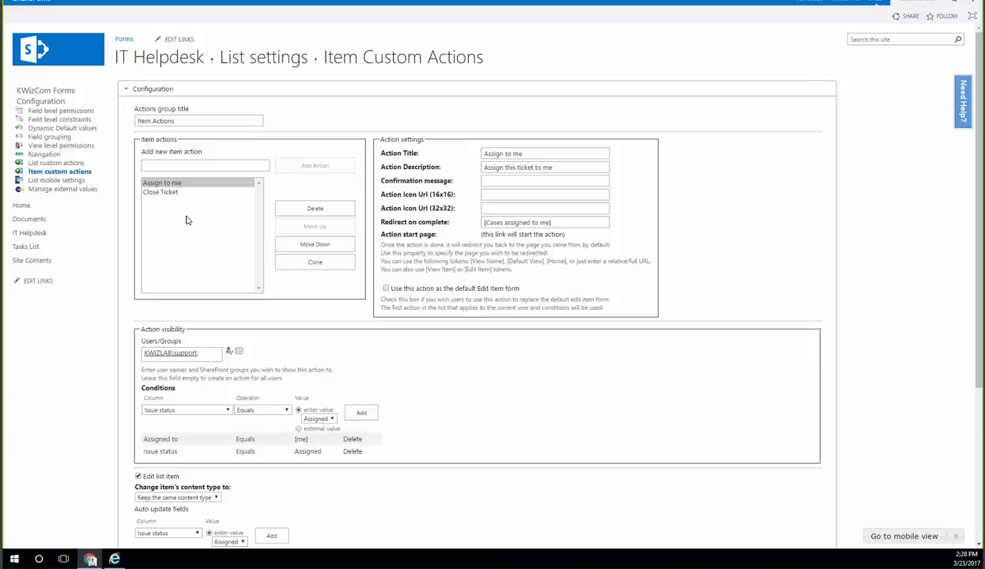
Step: Add two visibility conditions to the Close Ticket action: Issue status equals Assigned and Assigned to equals [me]
{"action": "left_click", "coordinate": [174, 192]}
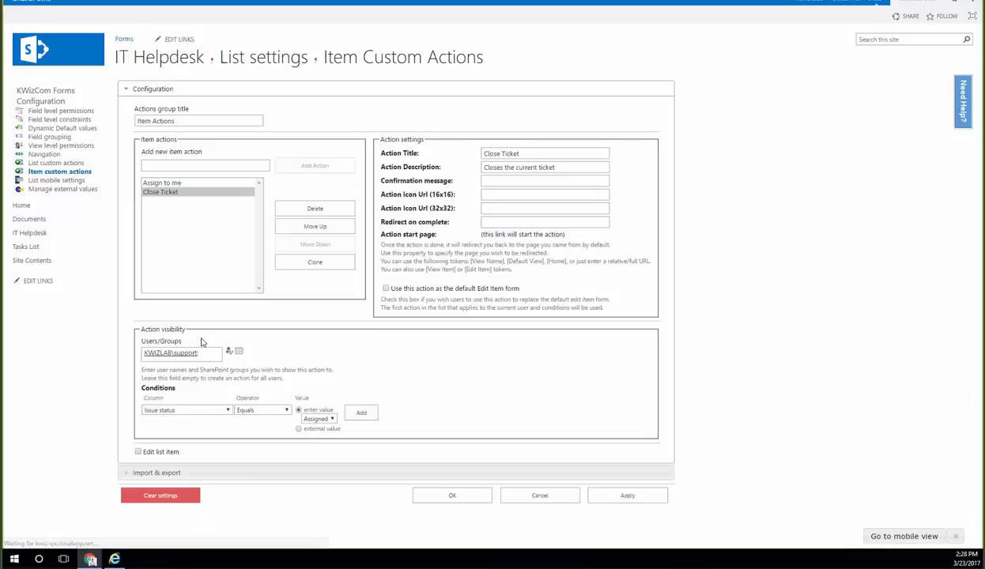
{"action": "left_click", "coordinate": [361, 413]}
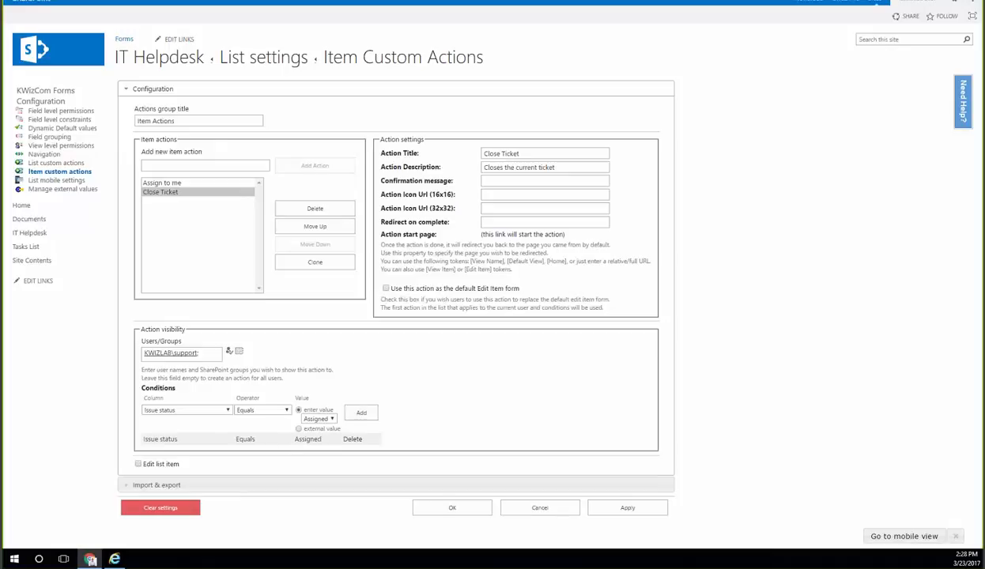
{"action": "left_click", "coordinate": [214, 411]}
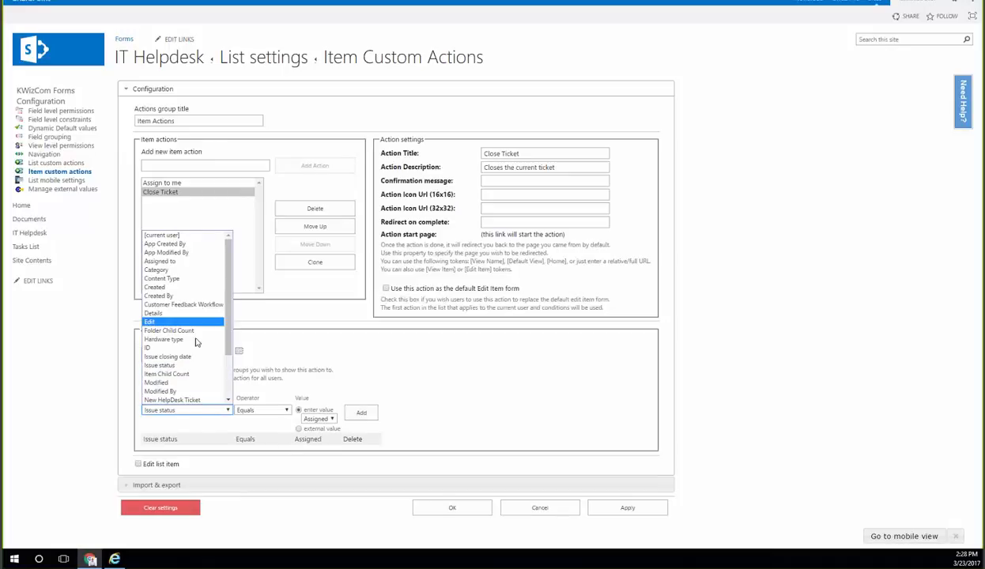
{"action": "left_click", "coordinate": [182, 264]}
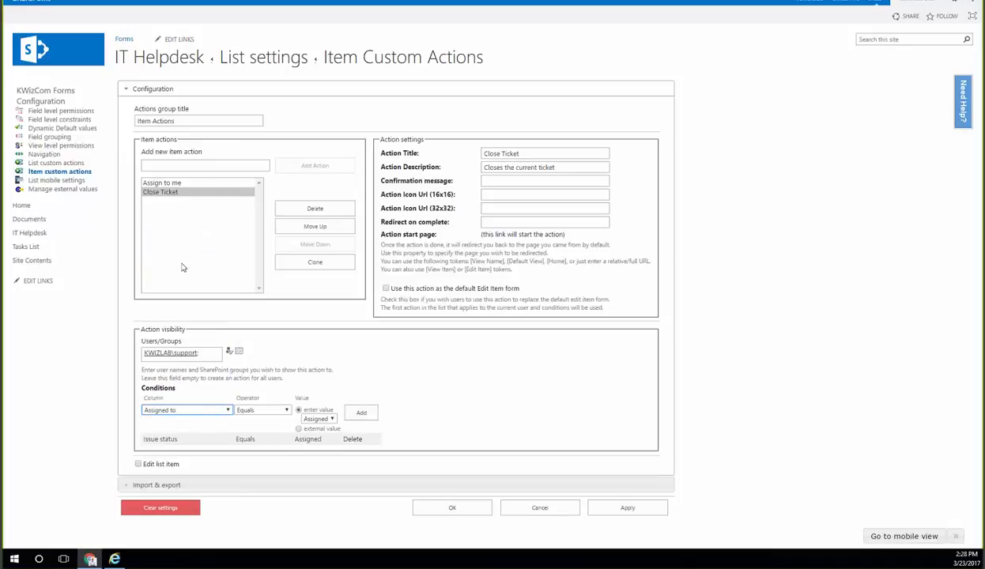
{"action": "left_click", "coordinate": [313, 419]}
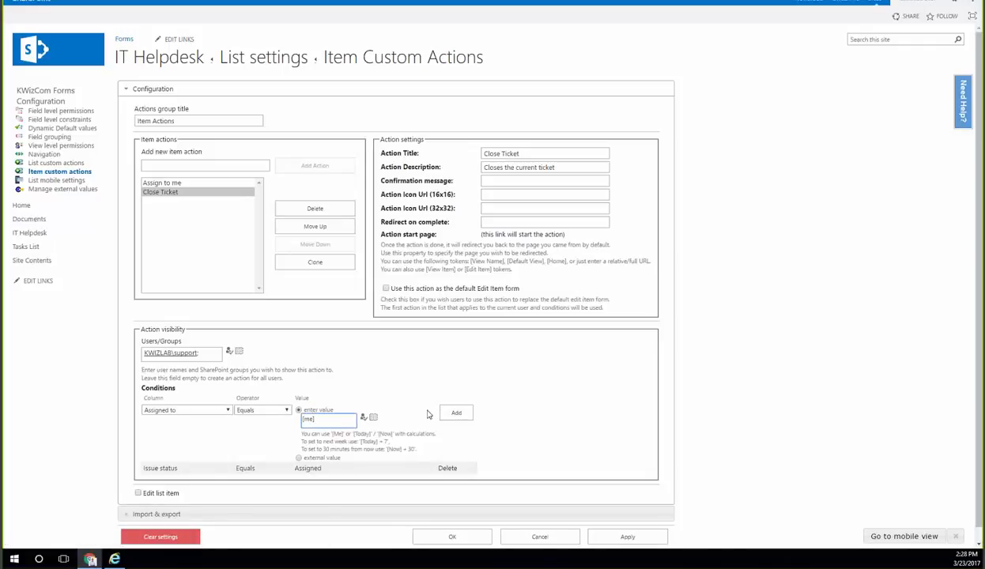
{"action": "left_click", "coordinate": [458, 414]}
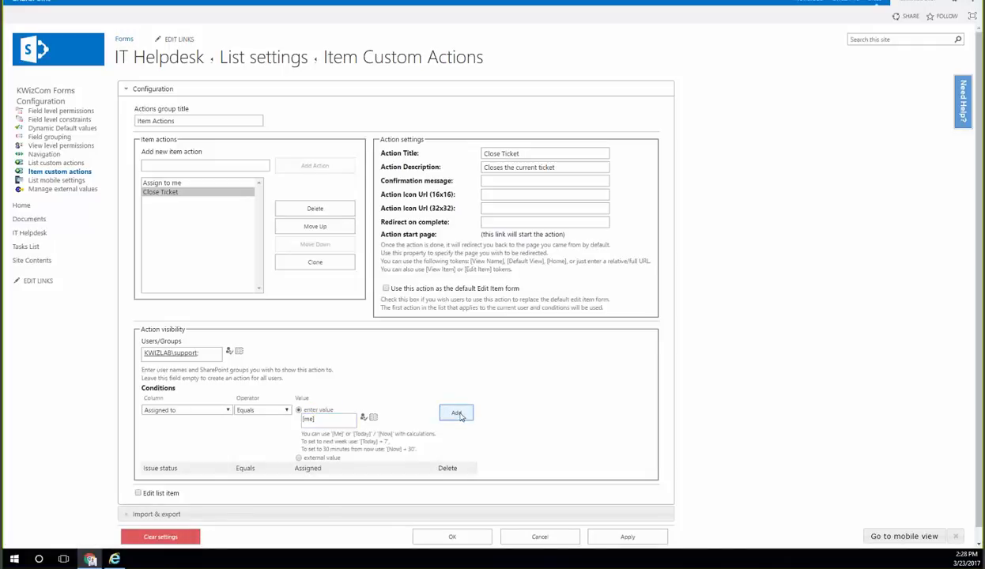
Step: Enable list item editing for the Close Ticket action and auto update Issue status to Closed
{"action": "scroll", "coordinate": [138, 484], "scroll_direction": "down", "scroll_amount": 1}
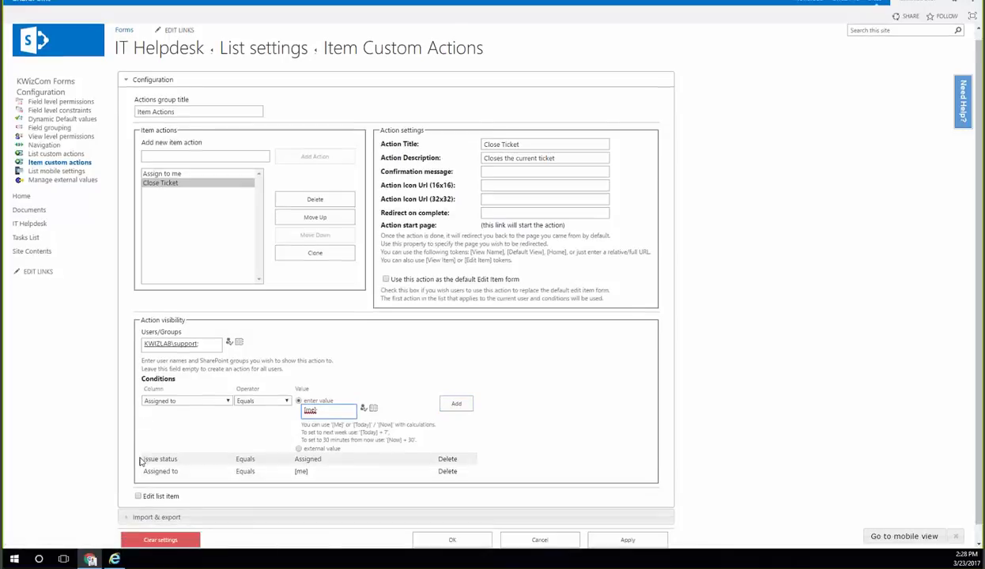
{"action": "left_click", "coordinate": [138, 479]}
{"action": "scroll", "coordinate": [139, 484], "scroll_direction": "down", "scroll_amount": 3}
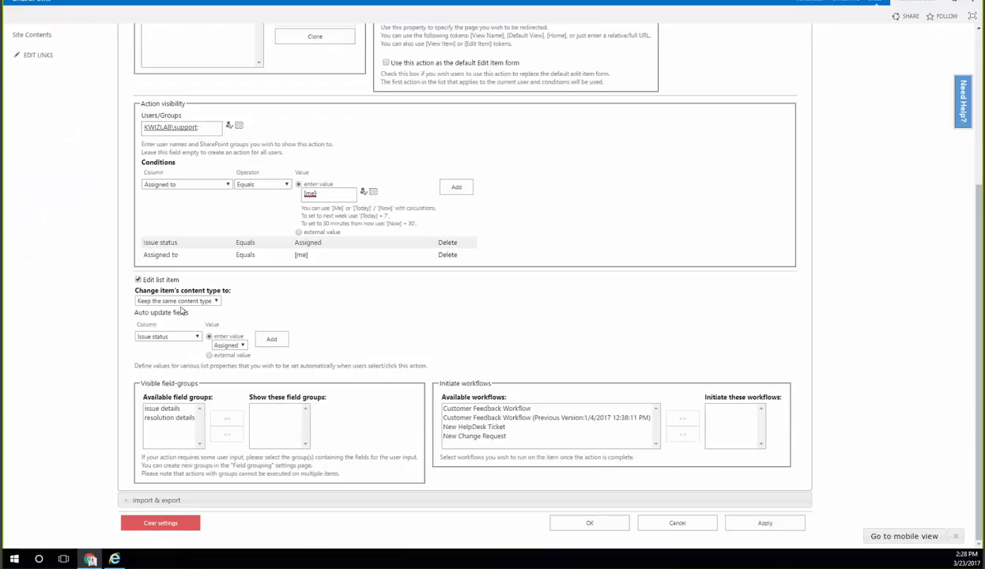
{"action": "left_click", "coordinate": [241, 345]}
{"action": "left_click", "coordinate": [225, 354]}
{"action": "left_click", "coordinate": [269, 343]}
Step: Add an auto update entry to the Close Ticket action that sets Issue closing date to [Today]
{"action": "left_click", "coordinate": [177, 340]}
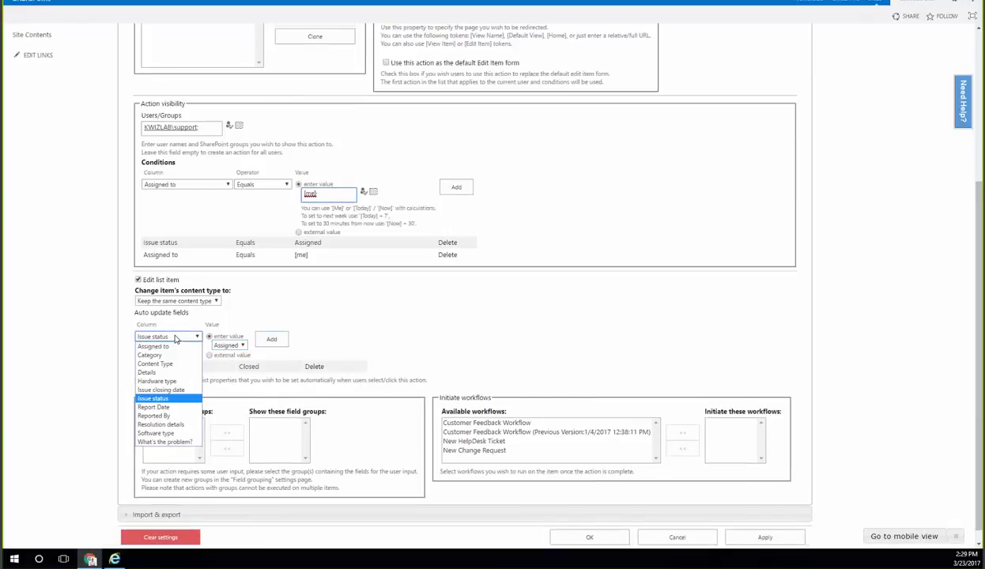
{"action": "left_click", "coordinate": [180, 389]}
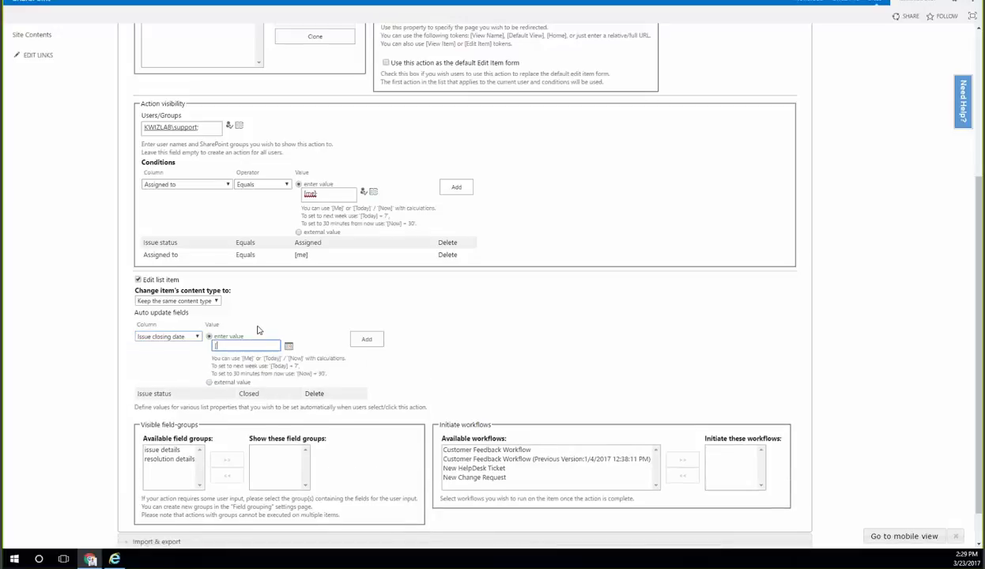
{"action": "type", "text": "[Today]"}
{"action": "left_click", "coordinate": [367, 340]}
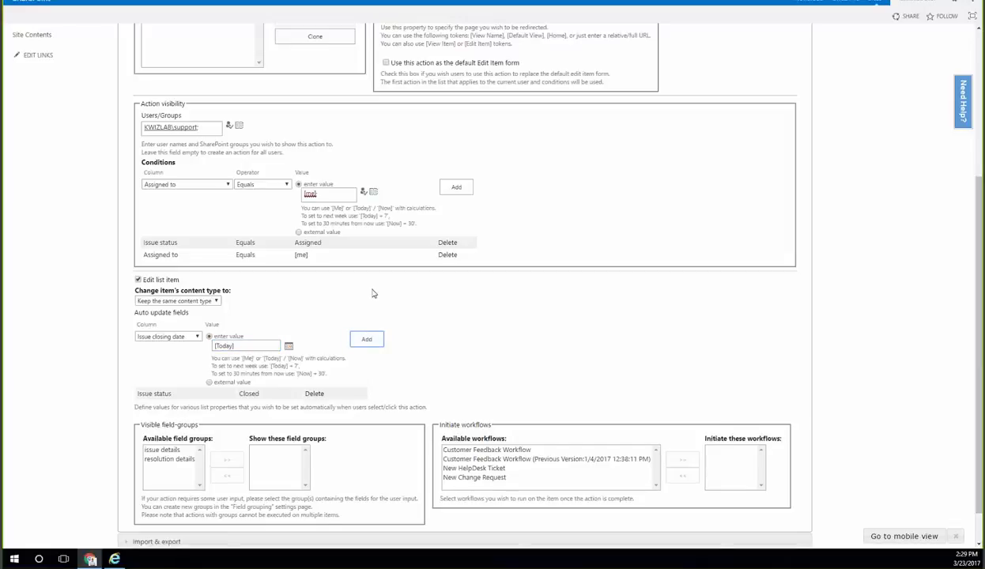
Step: Add the resolution details field group and the Customer Feedback Workflow to the Close Ticket action
{"action": "left_click", "coordinate": [169, 472]}
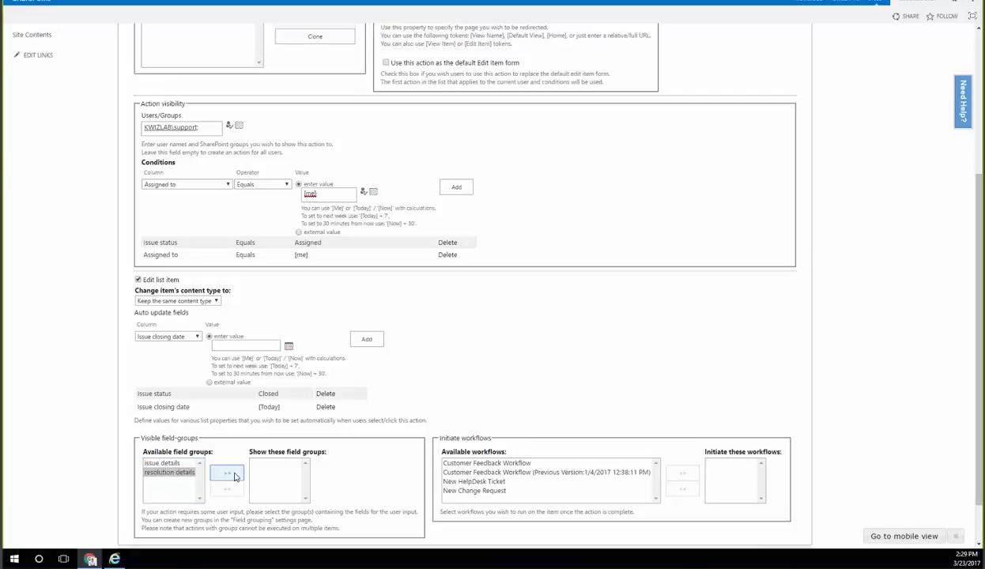
{"action": "left_click", "coordinate": [232, 473]}
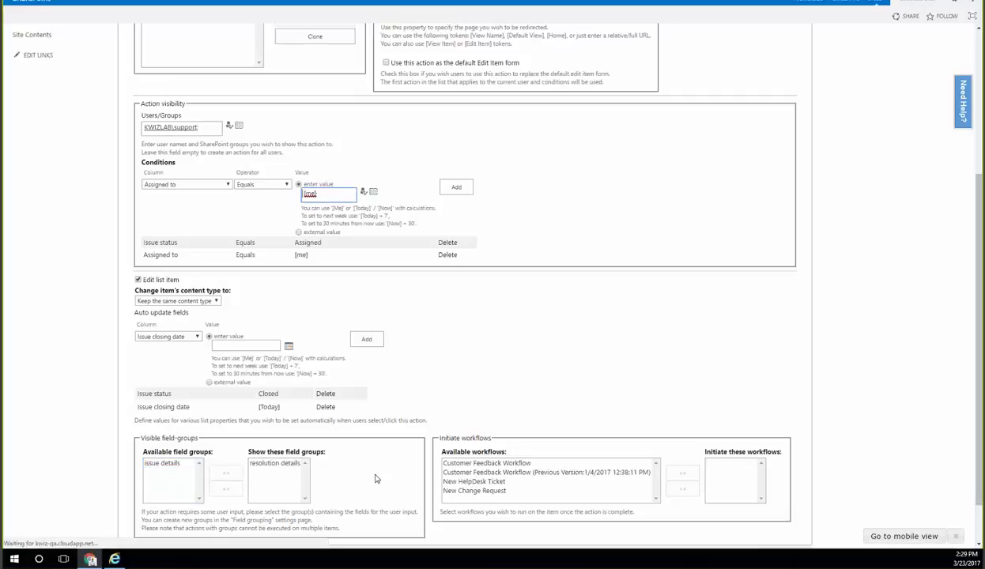
{"action": "left_click", "coordinate": [483, 463]}
{"action": "left_click", "coordinate": [683, 472]}
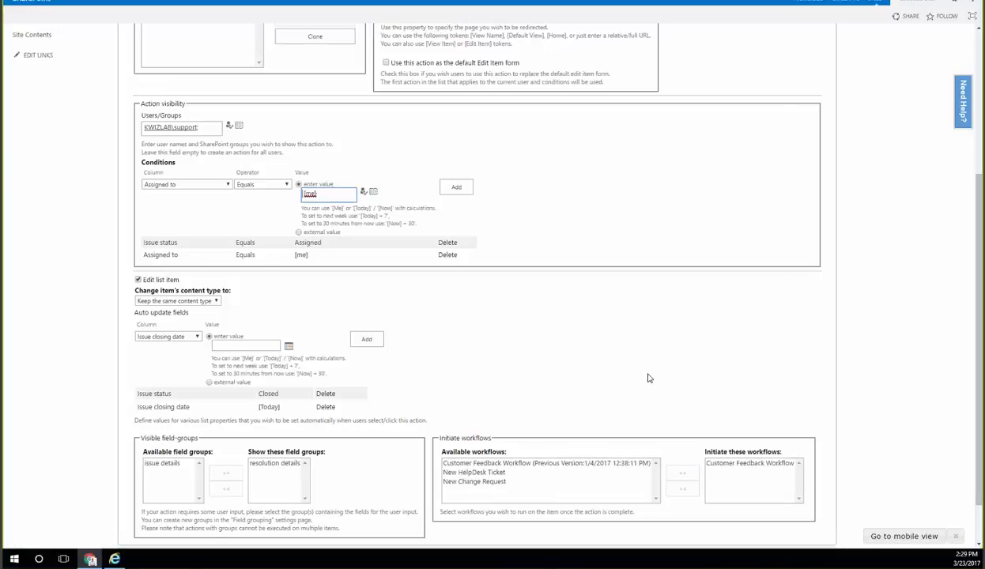
Step: Save the item custom action settings and go to the IT Helpdesk list
{"action": "scroll", "coordinate": [634, 389], "scroll_direction": "up", "scroll_amount": 3}
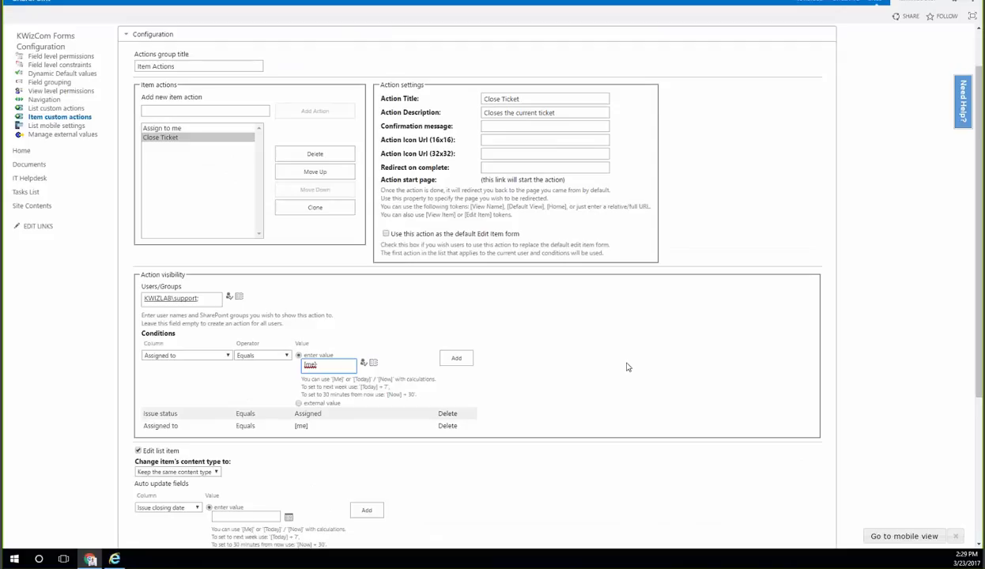
{"action": "scroll", "coordinate": [604, 352], "scroll_direction": "down", "scroll_amount": 4}
{"action": "left_click", "coordinate": [615, 522]}
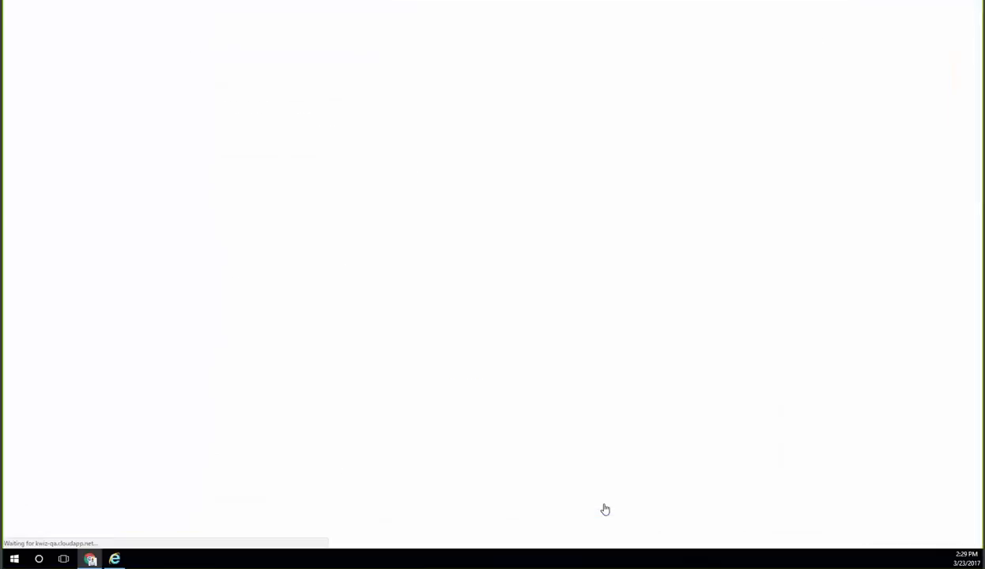
{"action": "left_click", "coordinate": [57, 116]}
Step: Switch to Internet Explorer, reload the helpdesk list and view the resolution details of the "Mouse is not working" ticket
{"action": "left_click", "coordinate": [115, 559]}
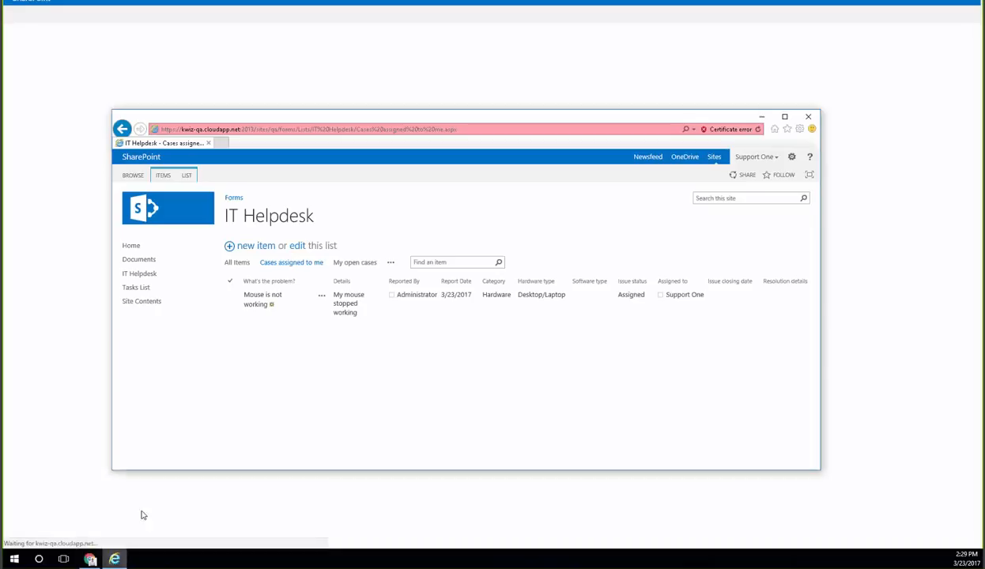
{"action": "left_click", "coordinate": [347, 129]}
{"action": "key", "text": "Return"}
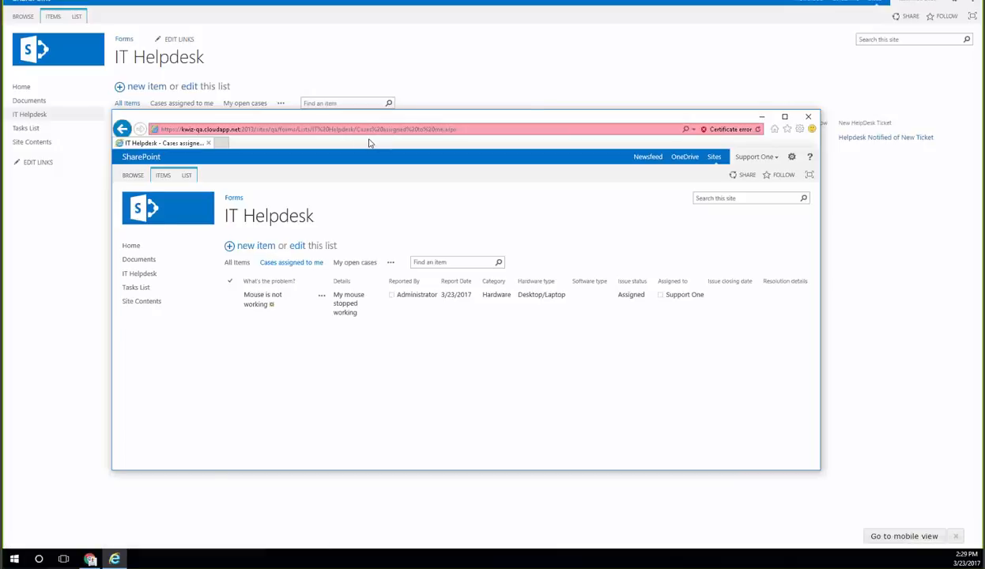
{"action": "left_click", "coordinate": [261, 298]}
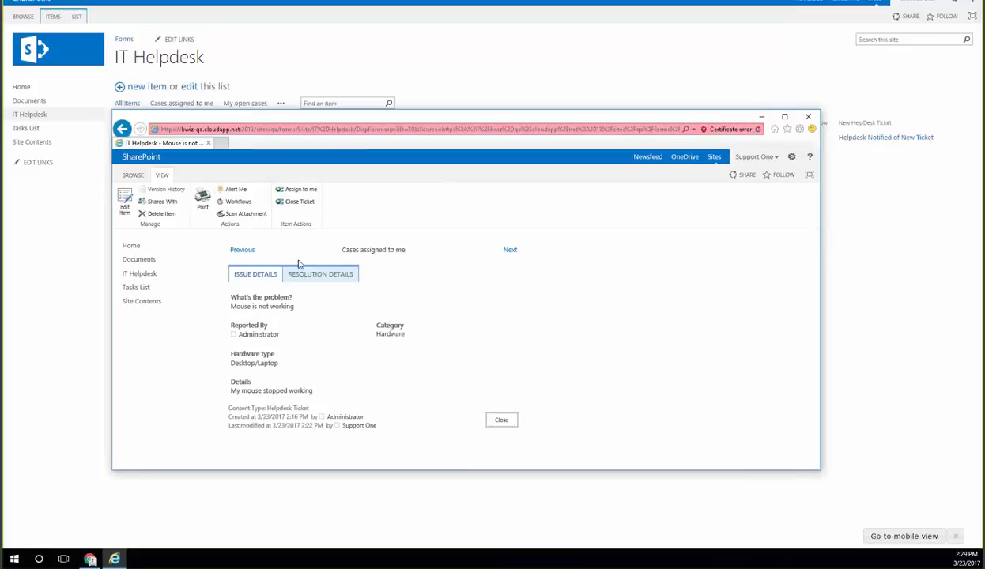
{"action": "left_click", "coordinate": [304, 273]}
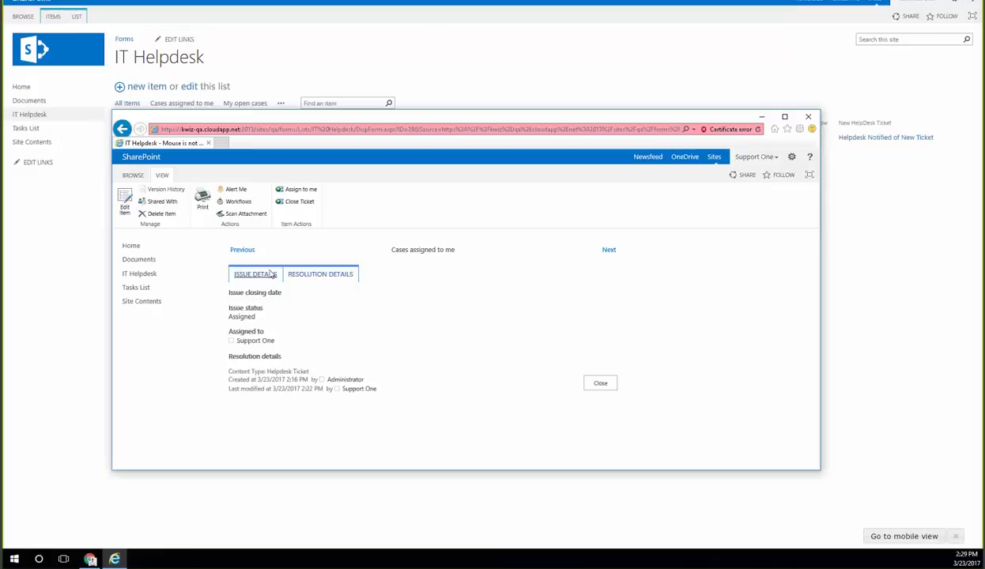
Step: Review the ticket's issue details and its issue status in the resolution details
{"action": "left_click", "coordinate": [264, 274]}
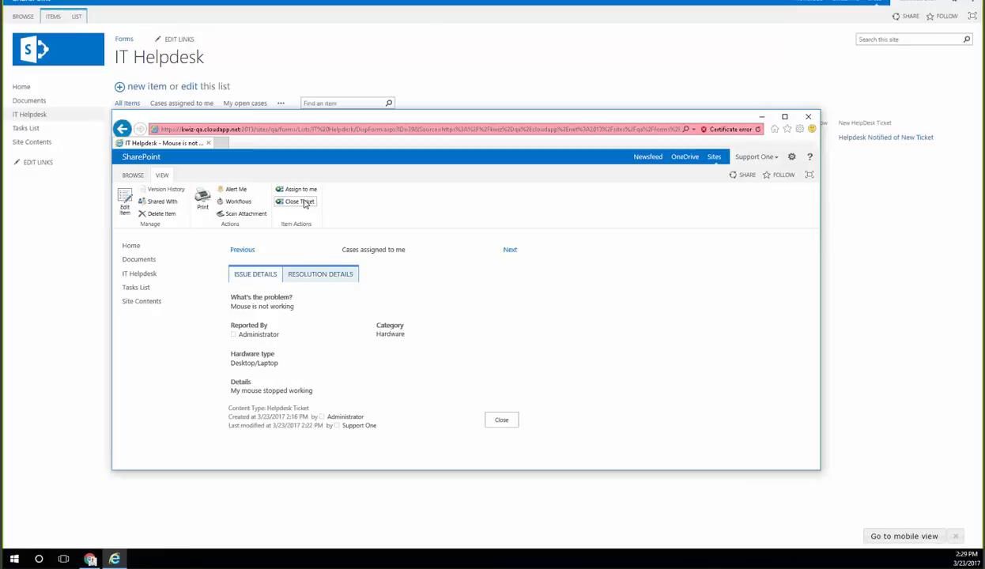
{"action": "left_click", "coordinate": [304, 275]}
{"action": "right_click", "coordinate": [260, 318]}
{"action": "left_click_drag", "start_coordinate": [257, 317], "coordinate": [231, 321]}
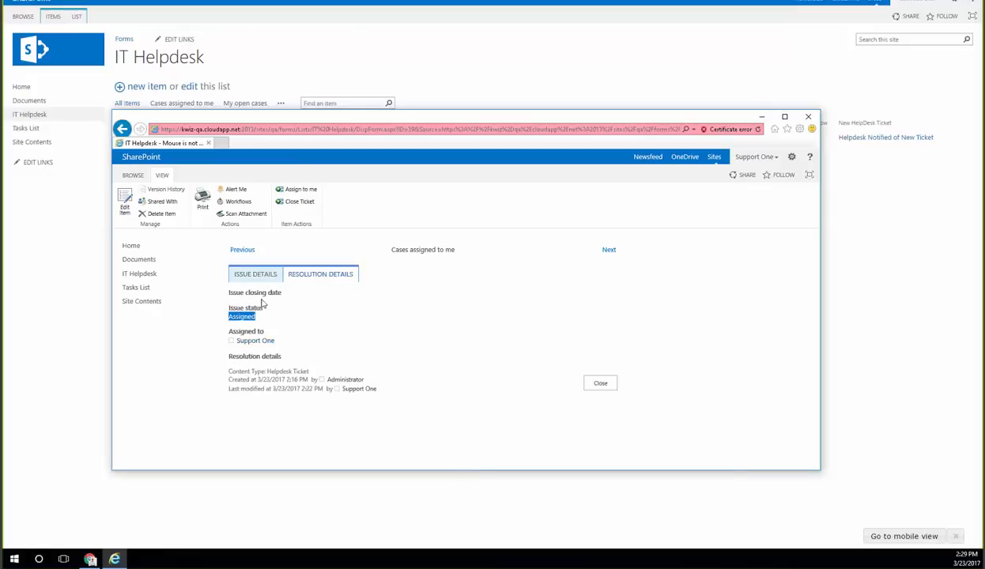
{"action": "left_click", "coordinate": [308, 315]}
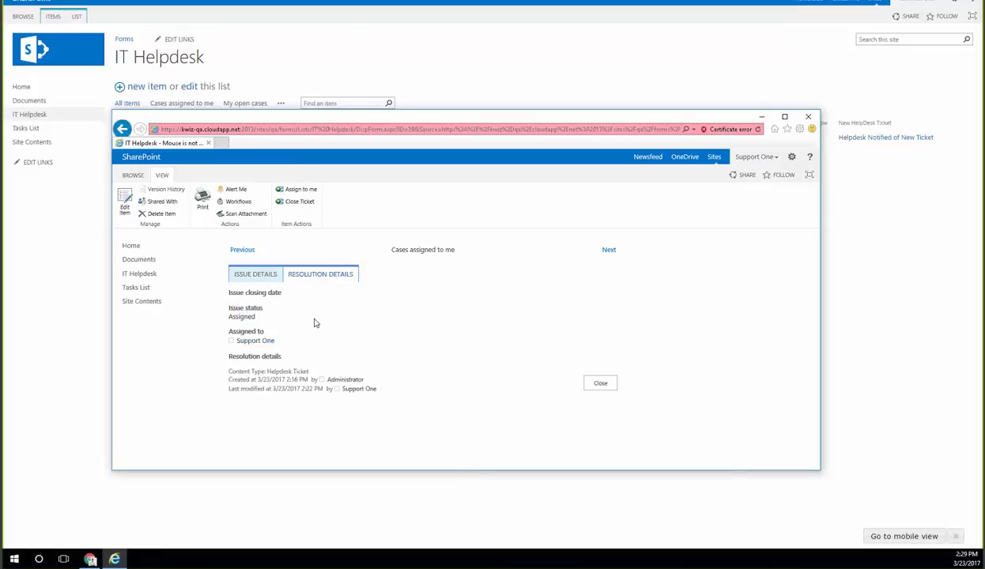
Step: Run the Close Ticket action on the ticket with resolution details "Changed user's mouse!" and save it
{"action": "left_click", "coordinate": [300, 202]}
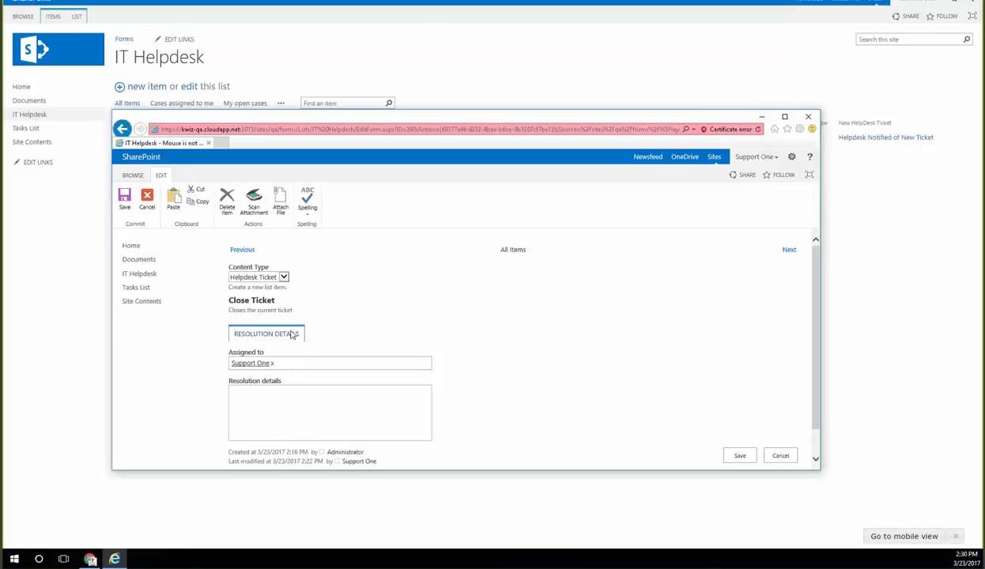
{"action": "scroll", "coordinate": [286, 332], "scroll_direction": "down", "scroll_amount": 1}
{"action": "left_click", "coordinate": [279, 369]}
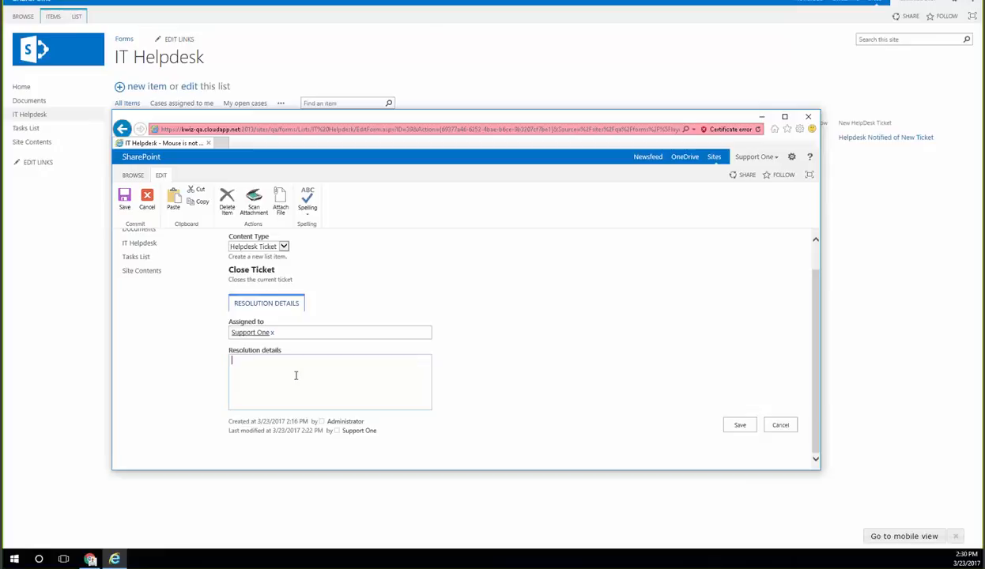
{"action": "type", "text": "Changed user's mouse!"}
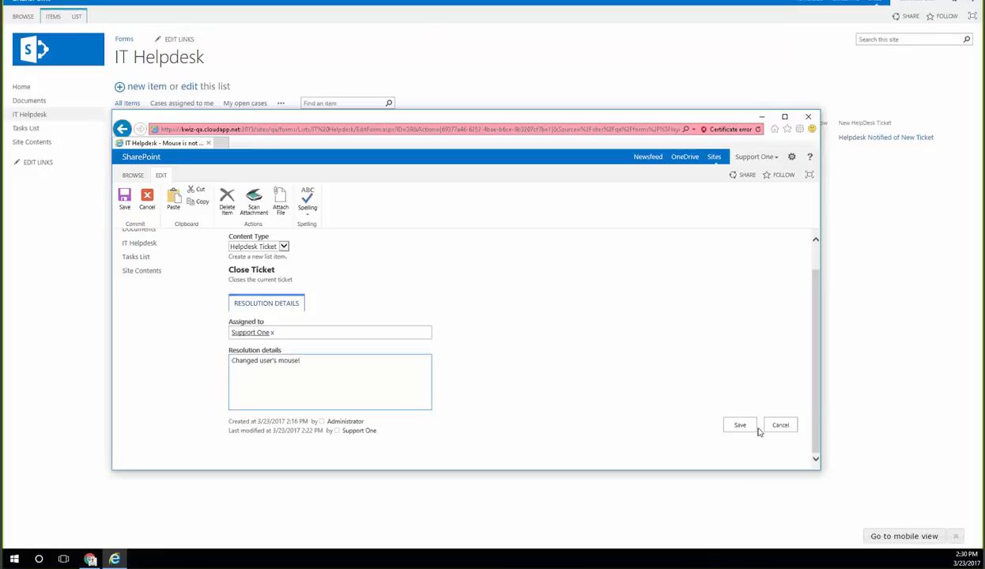
{"action": "left_click", "coordinate": [739, 424]}
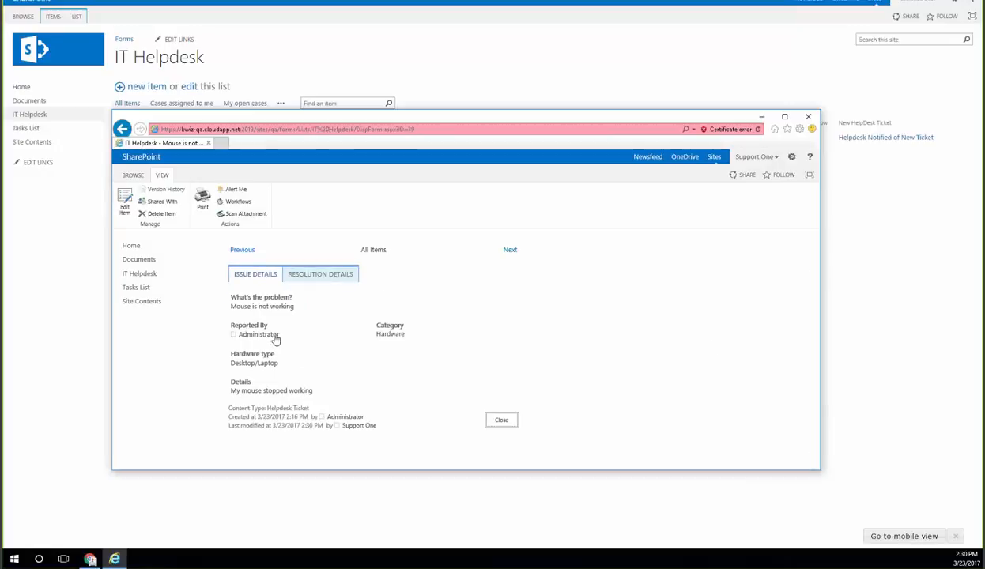
Step: Return to the IT Helpdesk list and check the ticket's issue status, closing date, resolution details and Customer Feedback Workflow columns
{"action": "left_click", "coordinate": [146, 274]}
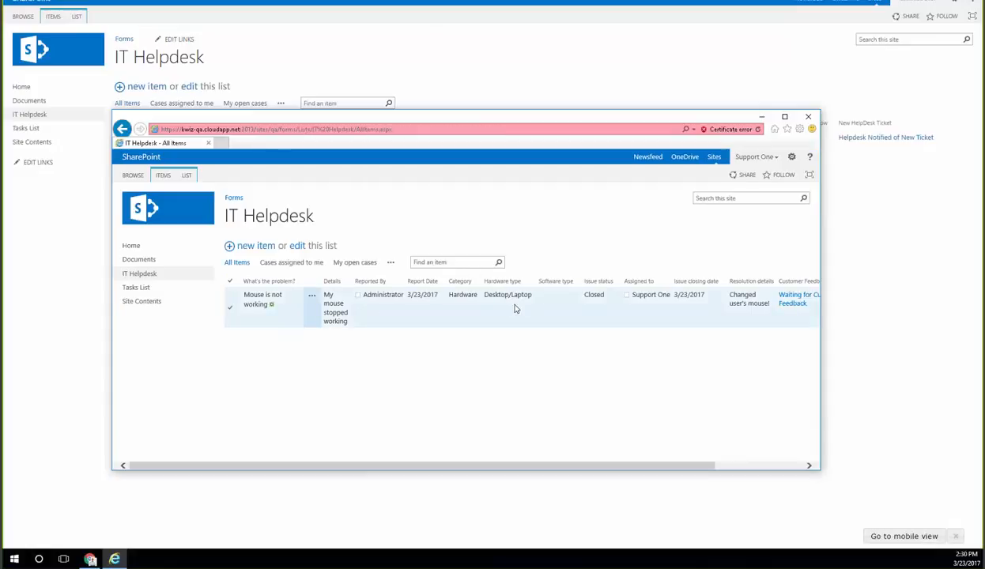
{"action": "left_click_drag", "start_coordinate": [554, 466], "coordinate": [597, 466]}
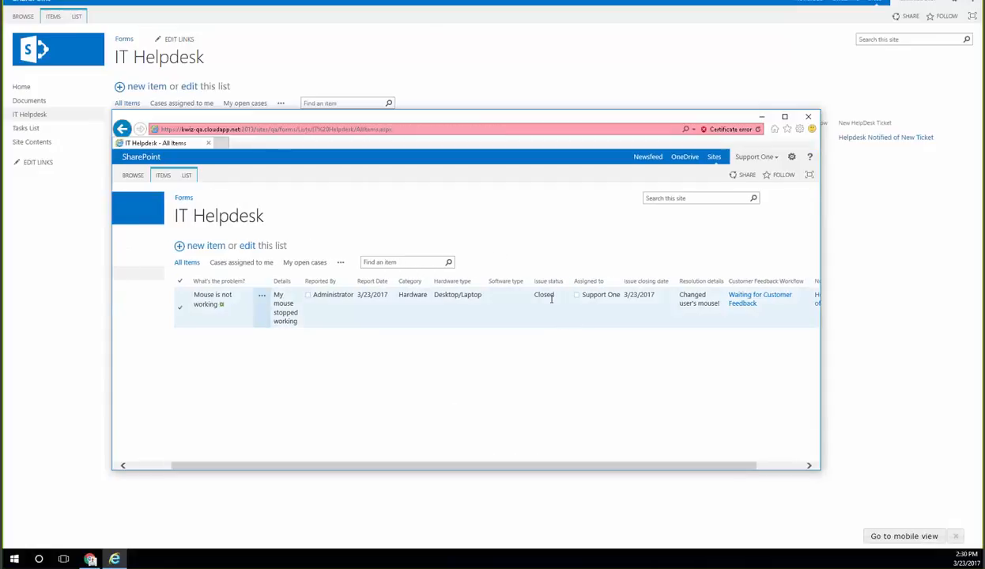
{"action": "left_click_drag", "start_coordinate": [551, 294], "coordinate": [534, 294]}
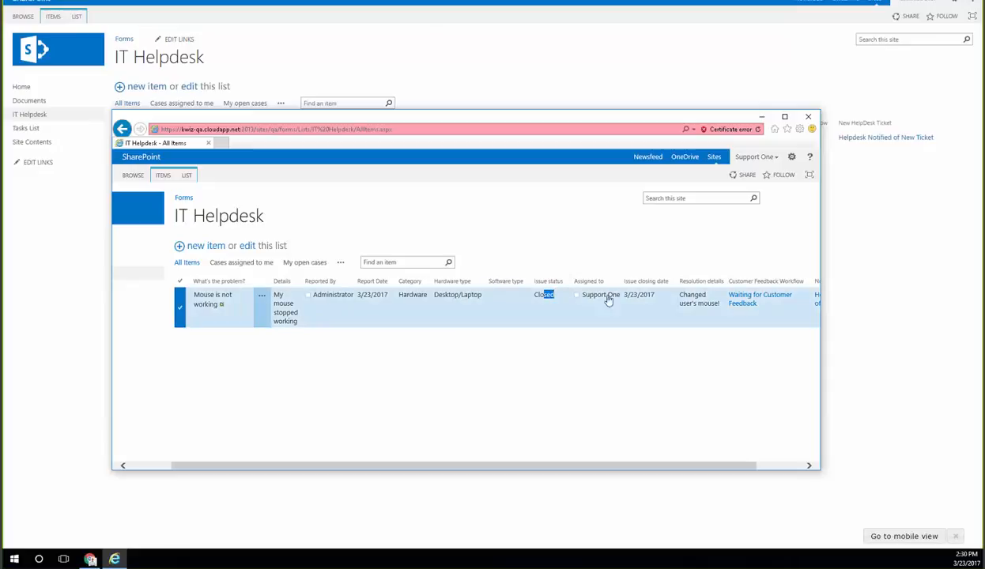
{"action": "left_click_drag", "start_coordinate": [625, 294], "coordinate": [648, 300]}
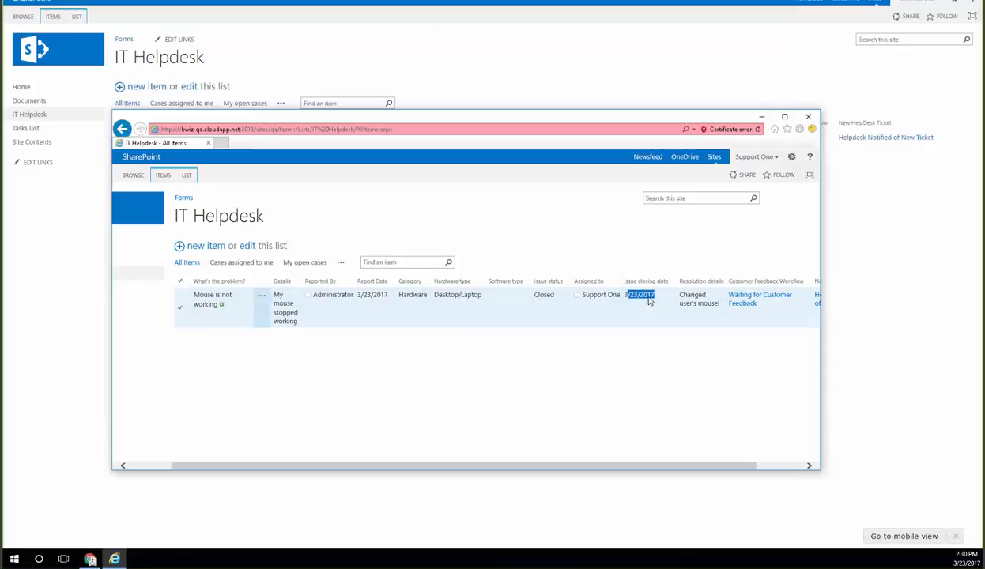
{"action": "left_click_drag", "start_coordinate": [659, 465], "coordinate": [741, 340]}
{"action": "left_click", "coordinate": [708, 304]}
{"action": "left_click_drag", "start_coordinate": [687, 285], "coordinate": [690, 291]}
{"action": "left_click", "coordinate": [704, 319]}
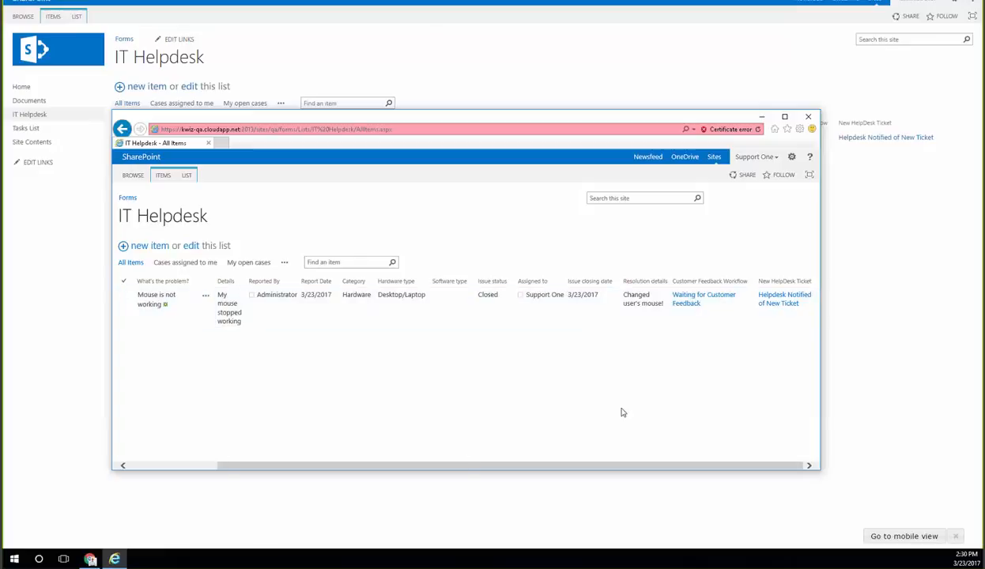
{"action": "left_click_drag", "start_coordinate": [521, 466], "coordinate": [371, 124]}
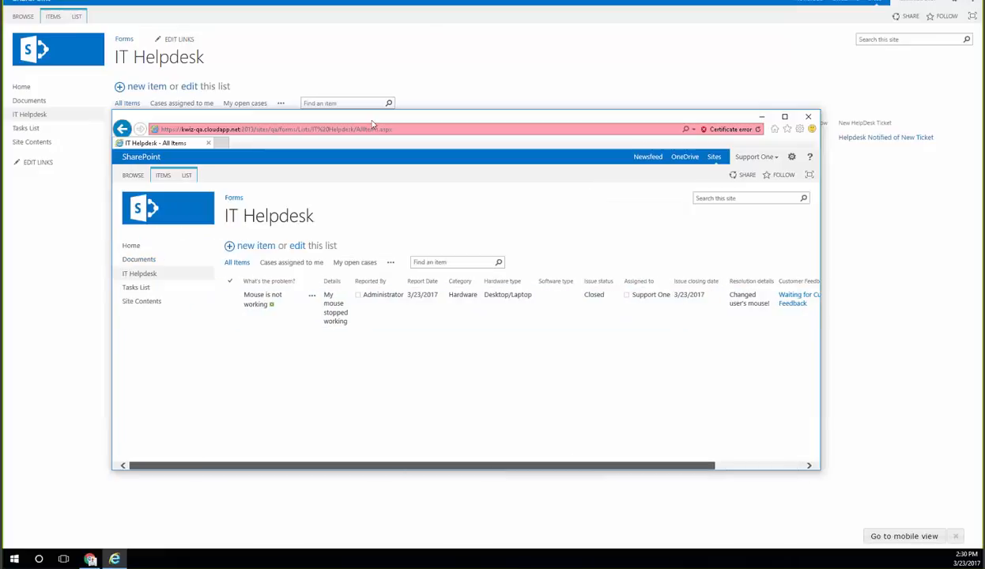
Step: Switch to Chrome, go to the Tasks List, inspect the Assigned To field in task 13's edit form and cancel the edit
{"action": "left_click", "coordinate": [761, 114]}
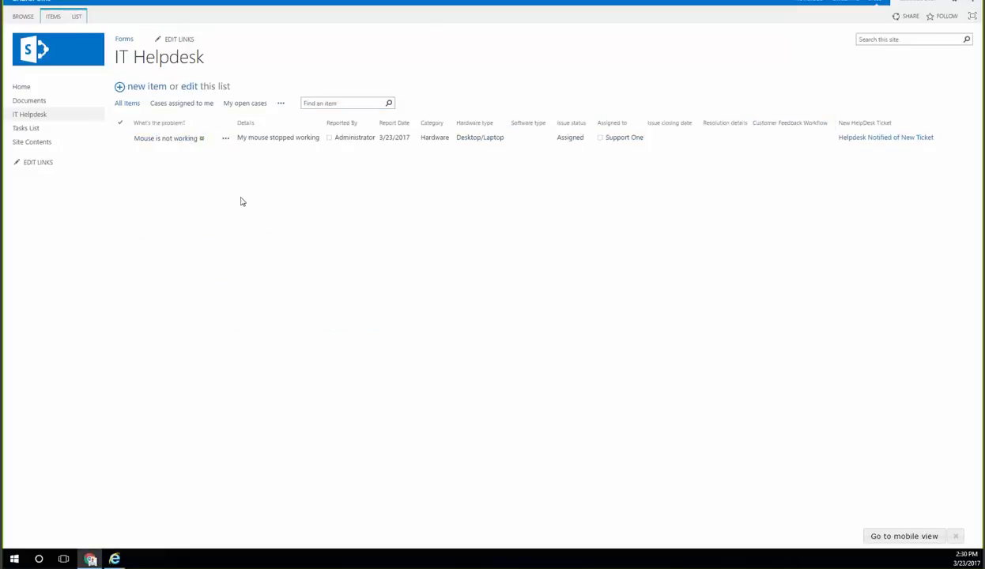
{"action": "left_click", "coordinate": [32, 128]}
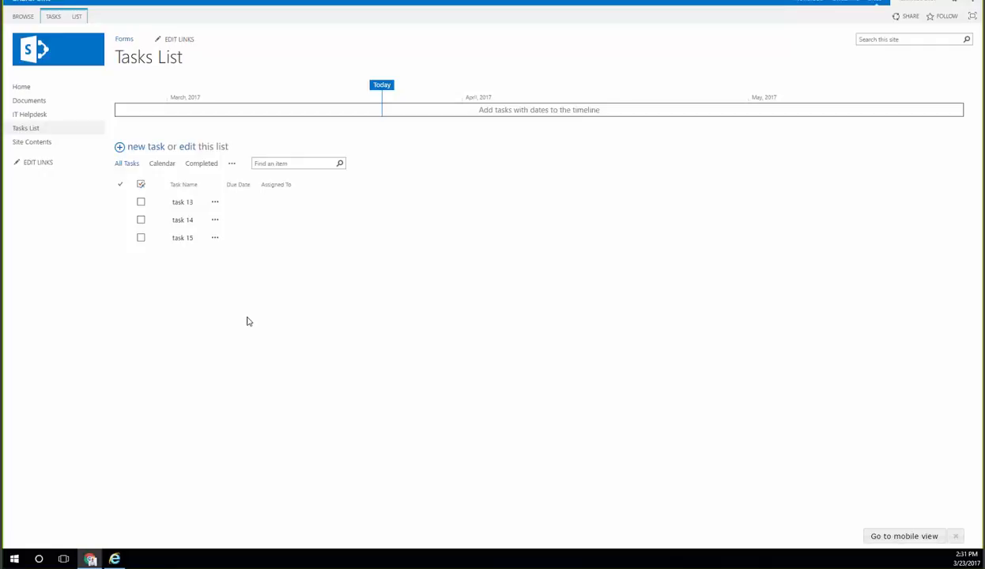
{"action": "left_click", "coordinate": [215, 201]}
{"action": "left_click", "coordinate": [399, 234]}
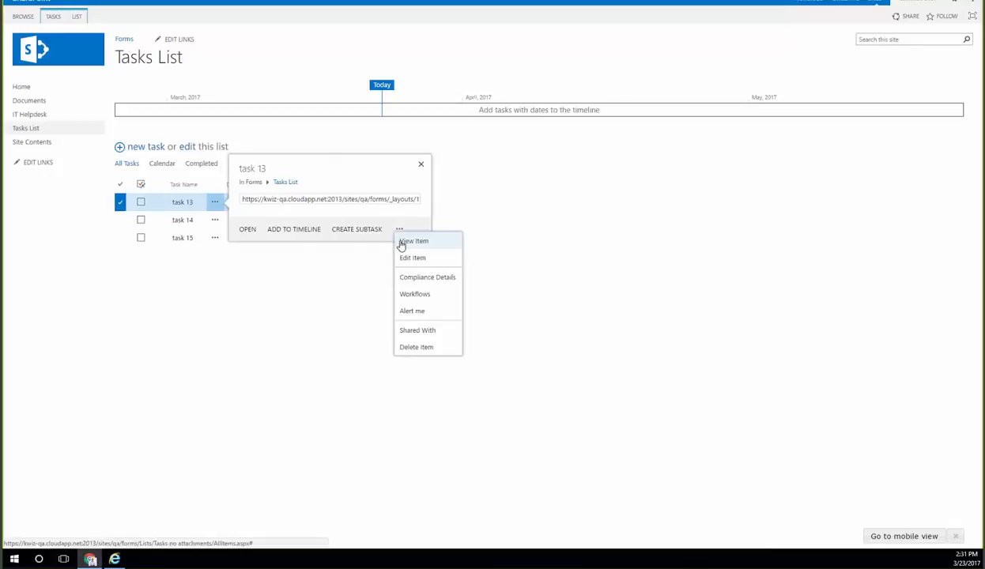
{"action": "left_click", "coordinate": [428, 259]}
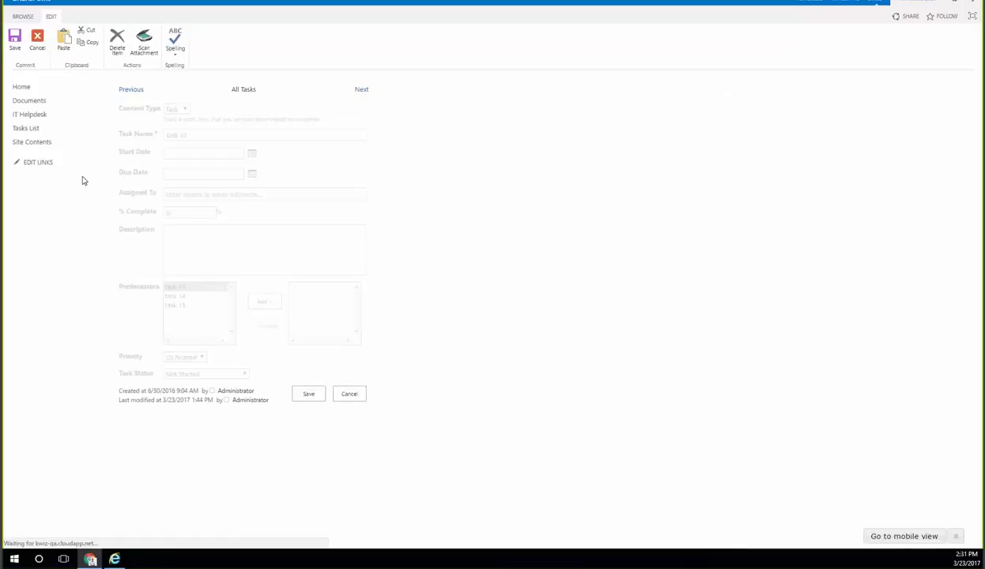
{"action": "left_click", "coordinate": [179, 197]}
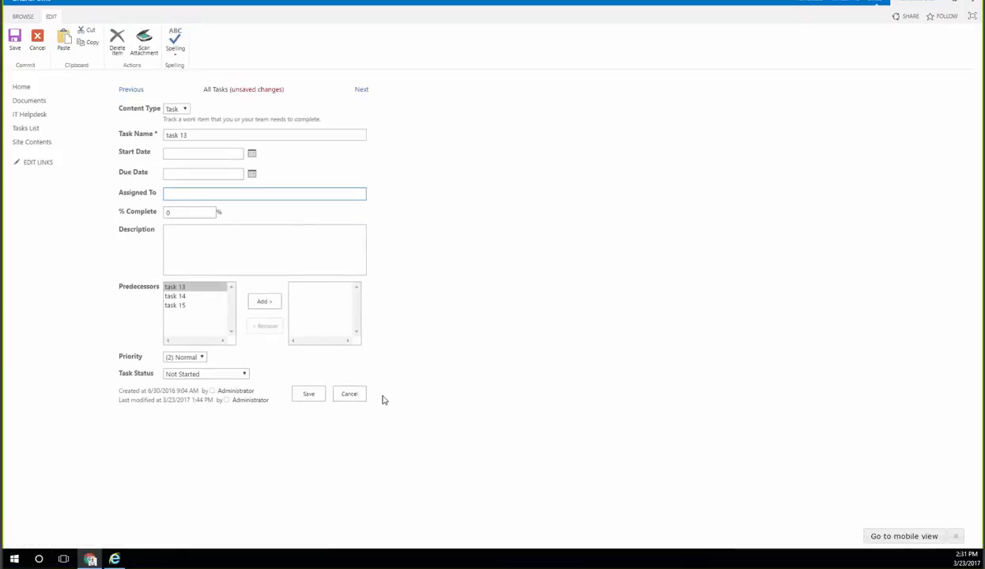
{"action": "left_click", "coordinate": [352, 396]}
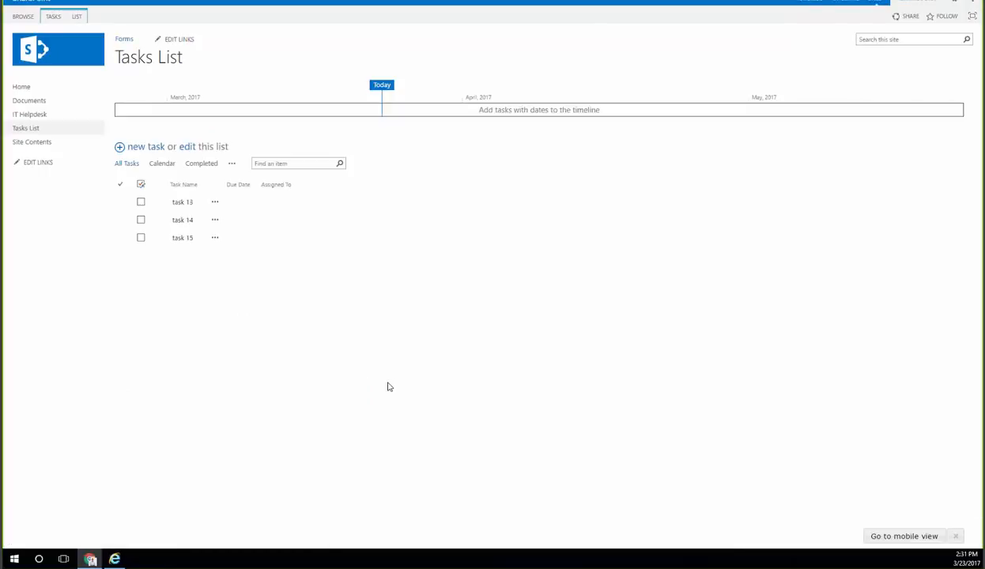
Step: Open the item custom actions settings of the Tasks List and add an "Assign to me" action described as "Assign those tasks to me"
{"action": "left_click", "coordinate": [77, 17]}
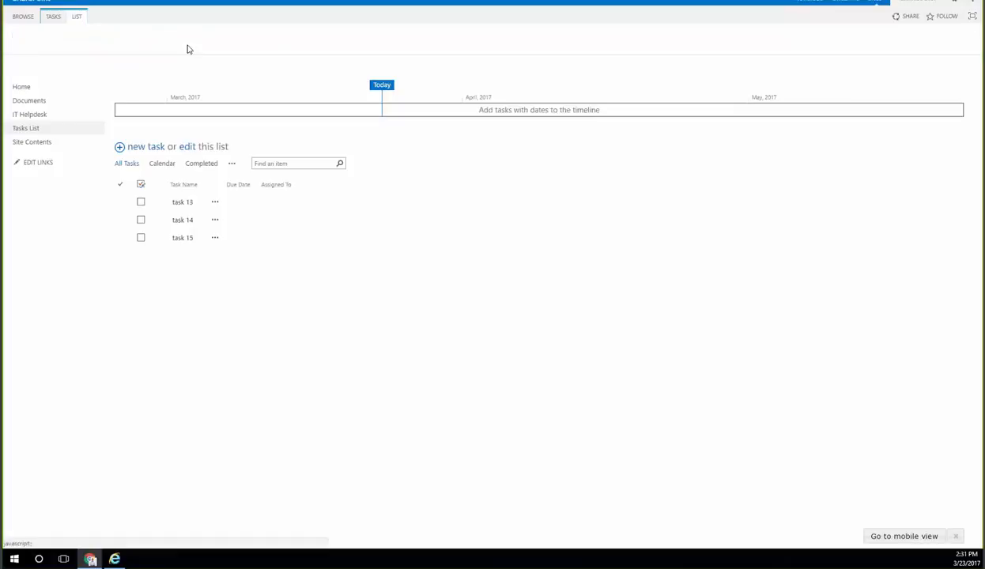
{"action": "left_click", "coordinate": [672, 49]}
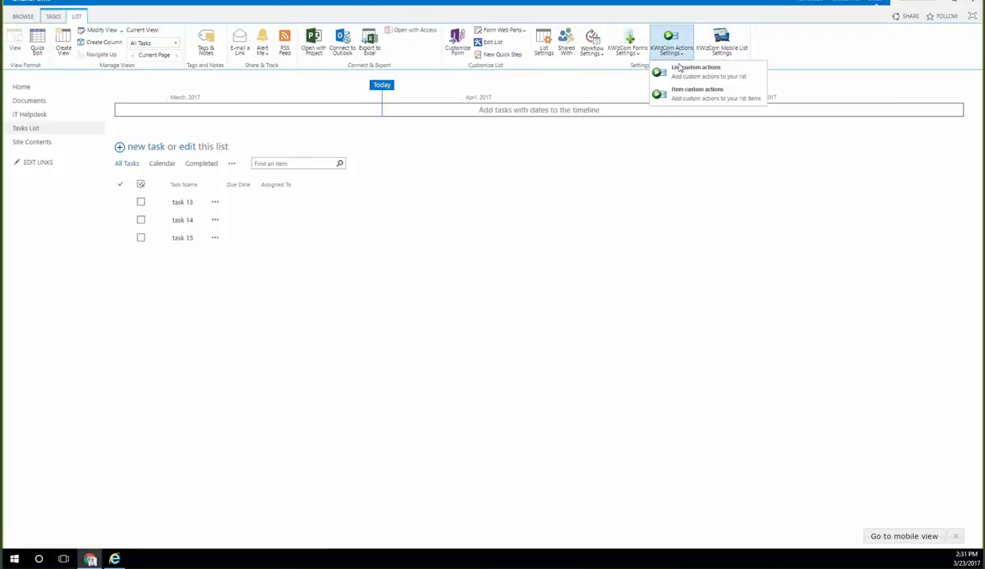
{"action": "left_click", "coordinate": [684, 97]}
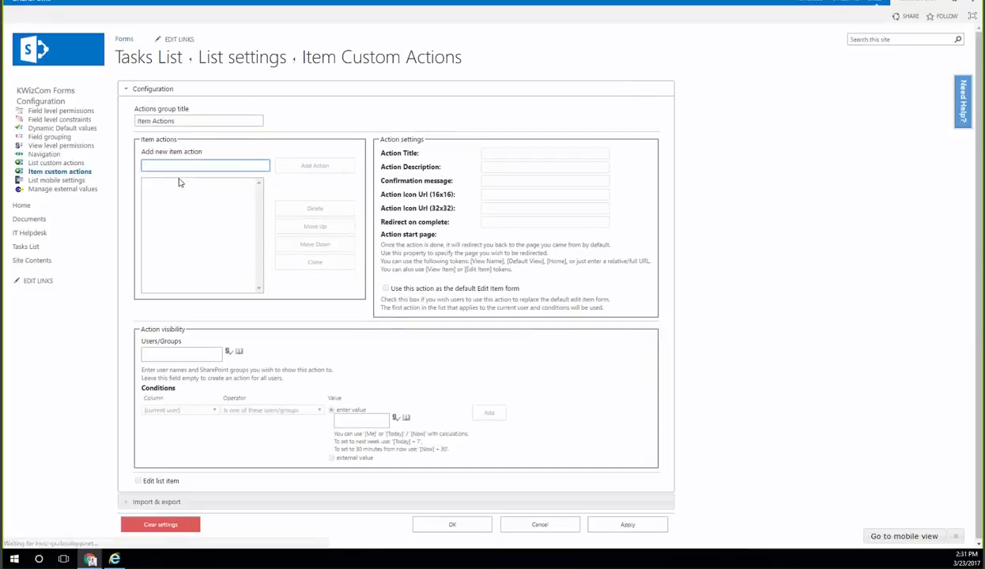
{"action": "type", "text": "As"}
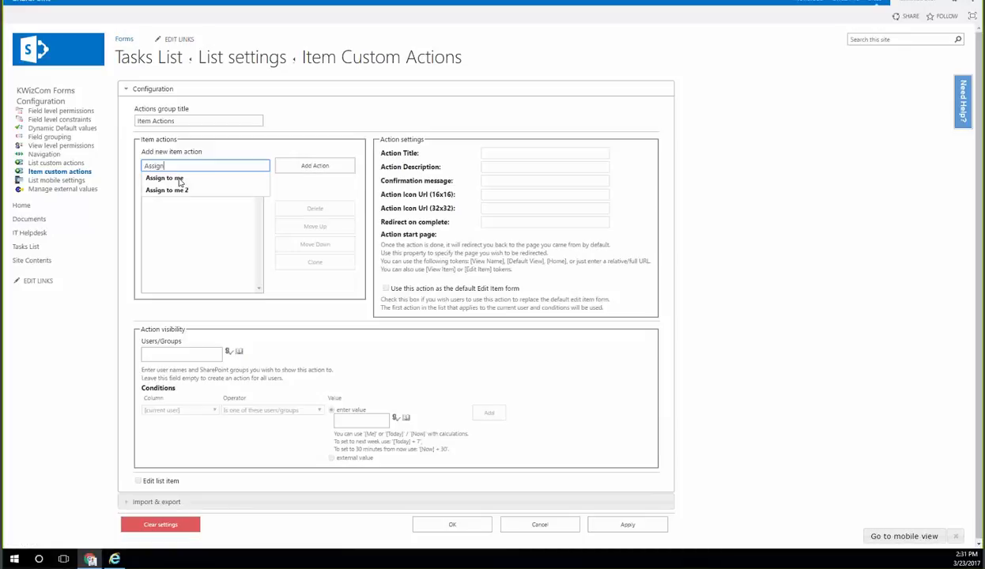
{"action": "type", "text": "sign"}
{"action": "left_click", "coordinate": [179, 178]}
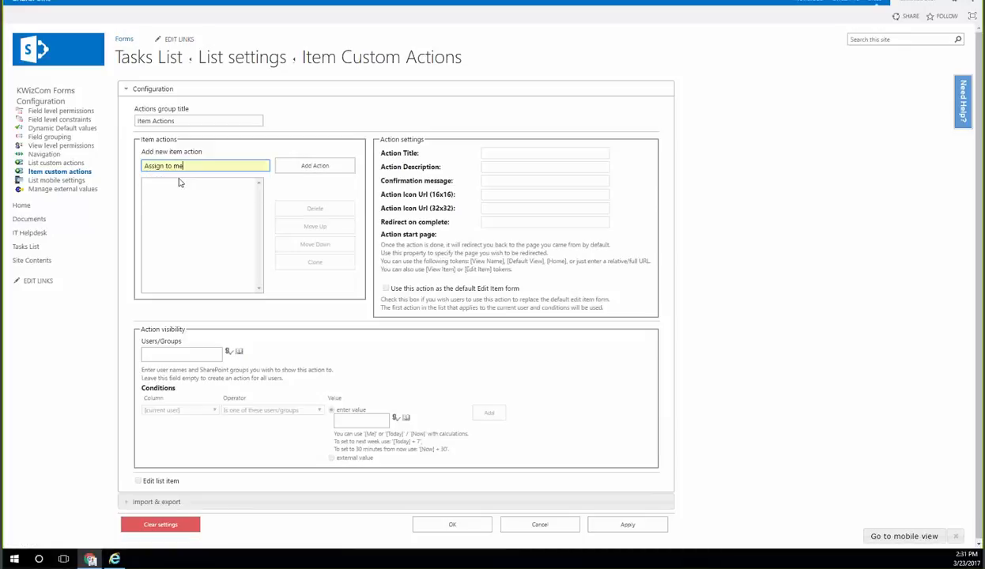
{"action": "left_click", "coordinate": [349, 167]}
{"action": "left_click", "coordinate": [503, 168]}
{"action": "type", "text": "Assign those tasks to me"}
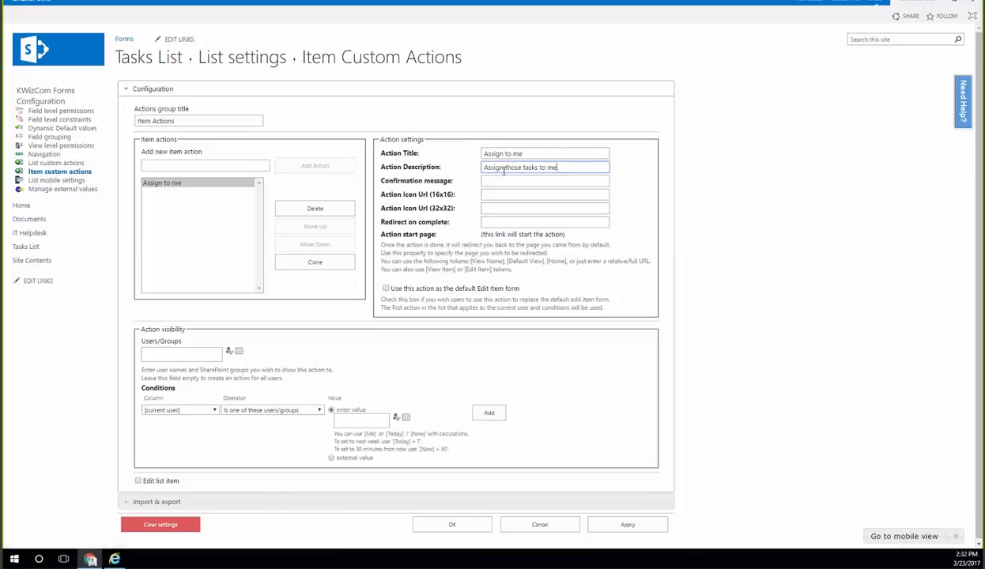
{"action": "left_click", "coordinate": [620, 232]}
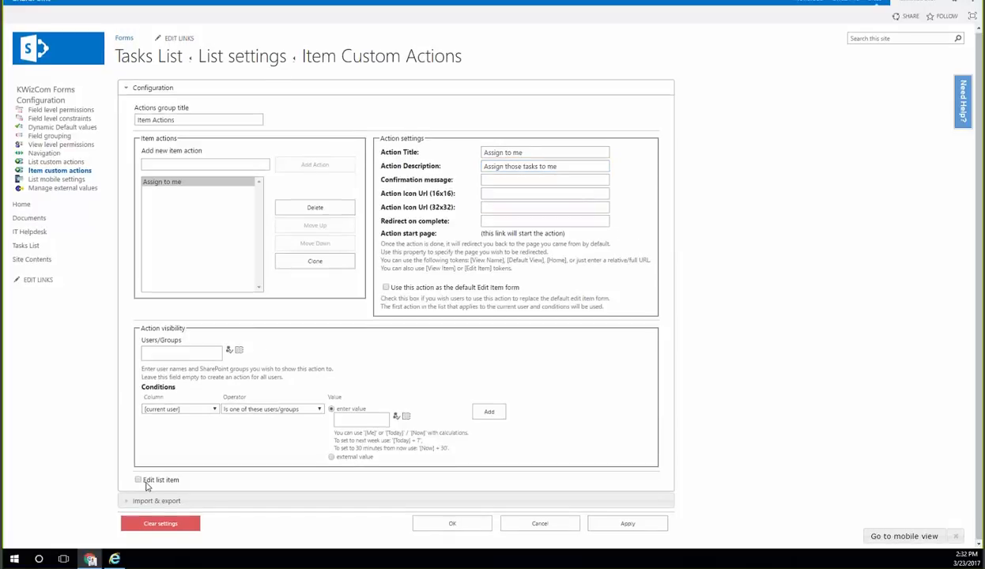
Step: Enable list item editing for the Assign to me action and add an auto update entry setting Assigned To to [me]
{"action": "left_click", "coordinate": [139, 480]}
{"action": "scroll", "coordinate": [210, 265], "scroll_direction": "down", "scroll_amount": 3}
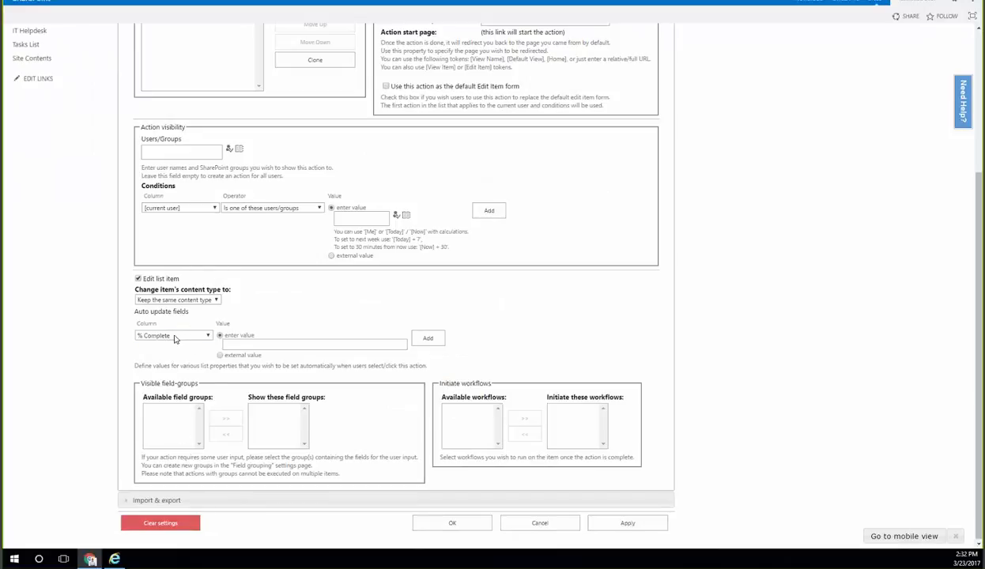
{"action": "left_click", "coordinate": [171, 335]}
{"action": "left_click", "coordinate": [165, 362]}
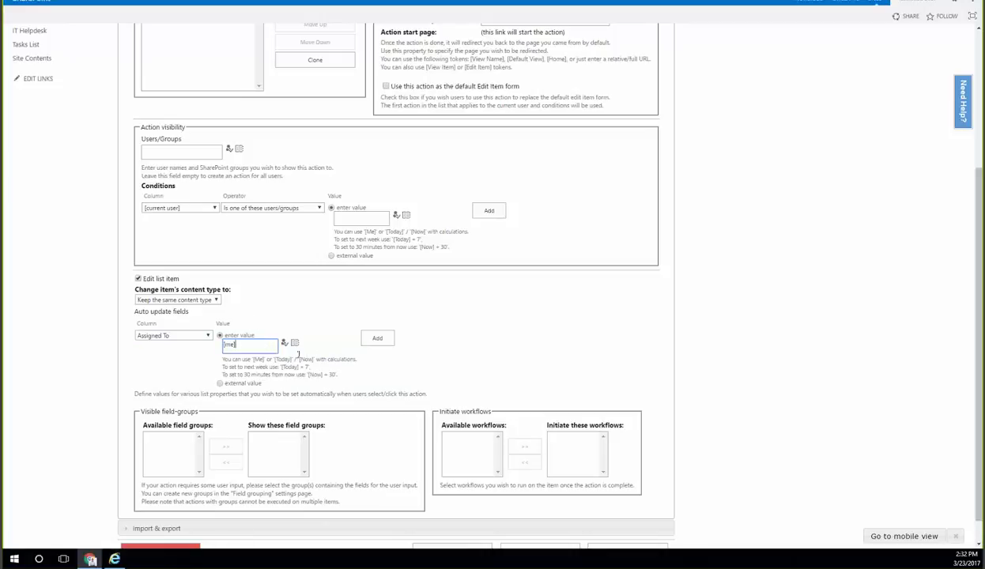
{"action": "left_click", "coordinate": [385, 338]}
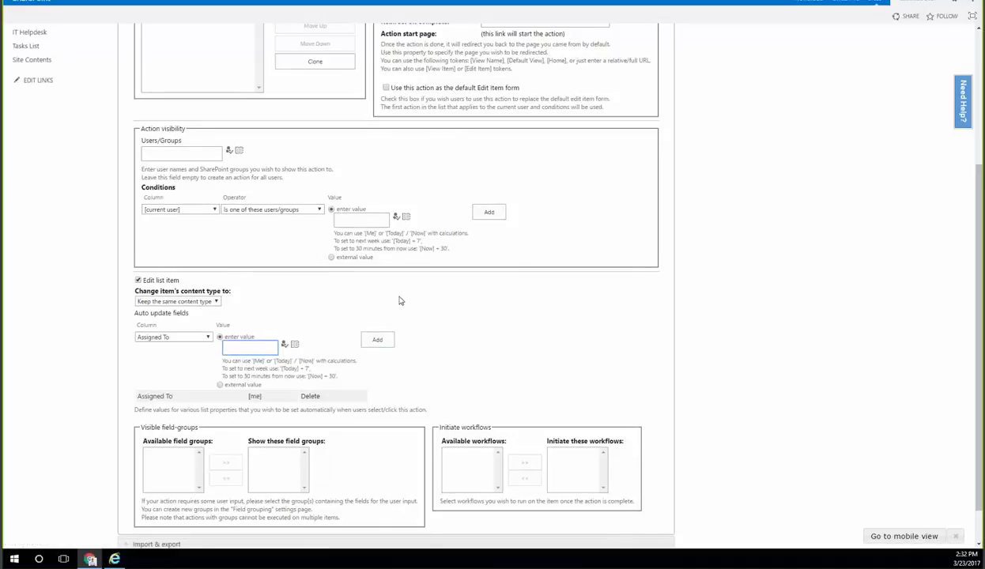
Step: Open the Tasks List in the other browser tab, check the name of its My Tasks view and return to the action settings
{"action": "scroll", "coordinate": [400, 301], "scroll_direction": "up", "scroll_amount": 4}
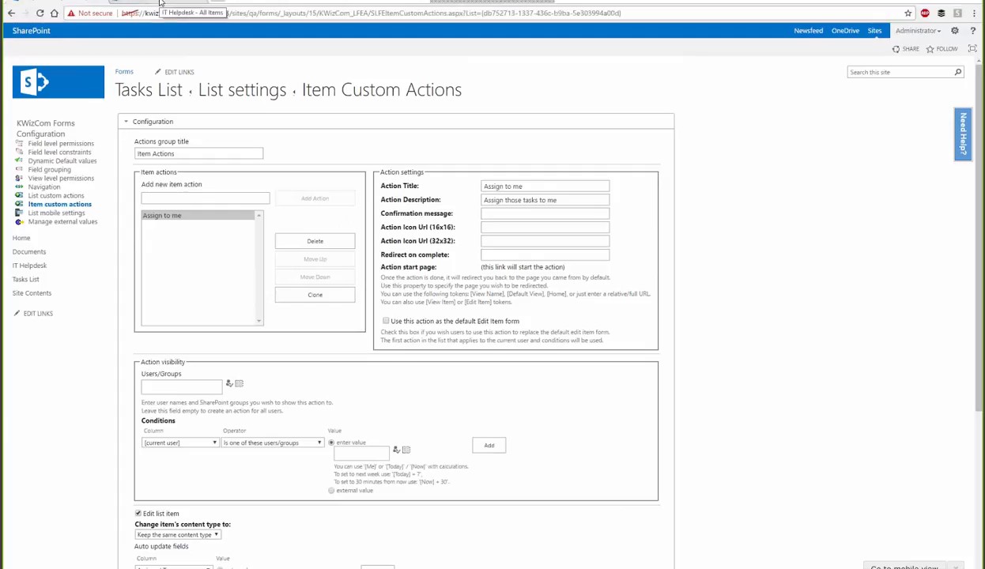
{"action": "left_click", "coordinate": [161, 2]}
{"action": "left_click", "coordinate": [37, 162]}
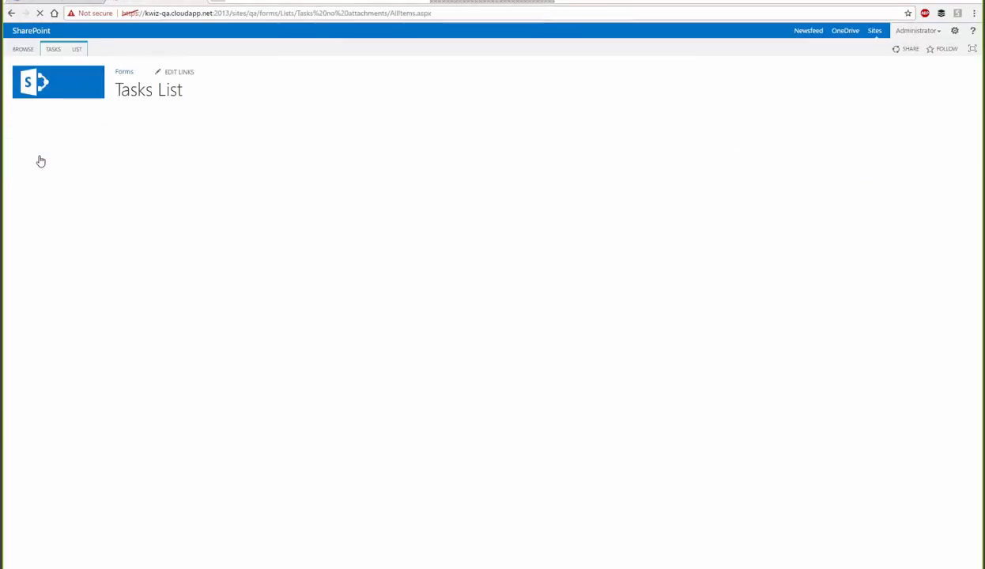
{"action": "left_click", "coordinate": [229, 198]}
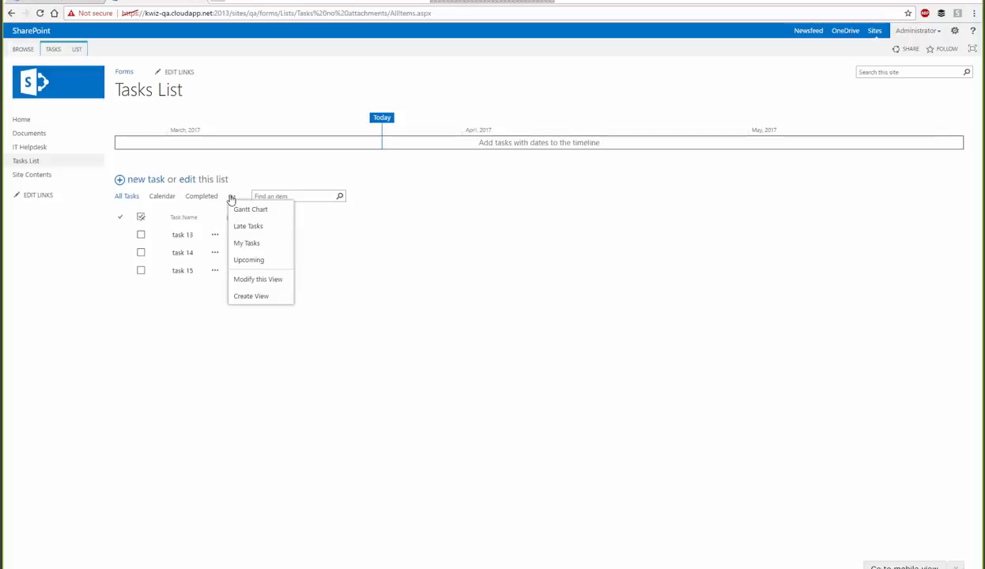
{"action": "left_click", "coordinate": [238, 212]}
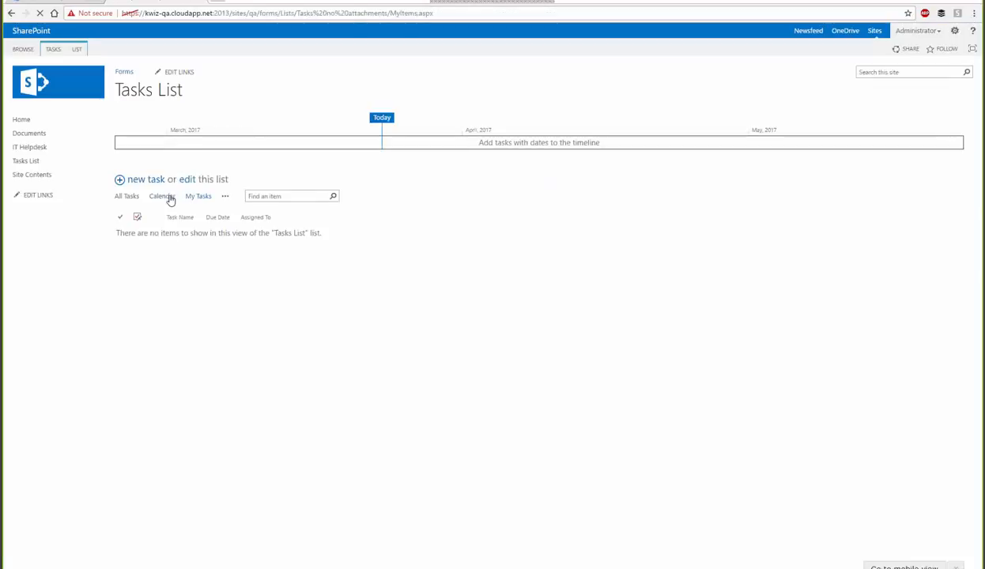
{"action": "left_click_drag", "start_coordinate": [211, 196], "coordinate": [186, 202]}
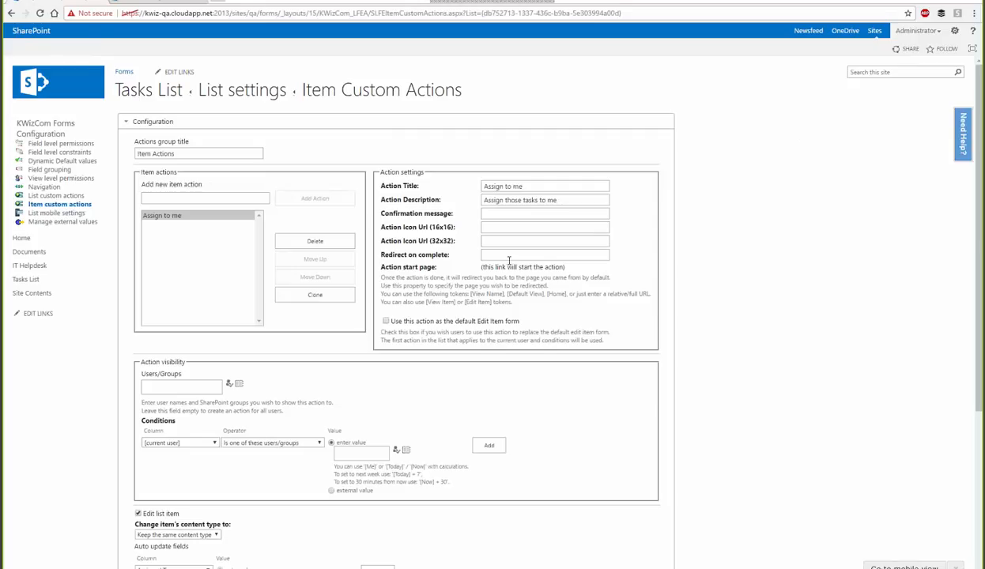
Step: Set the Assign to me action to redirect to [My Tasks] on completion and save the item custom actions settings
{"action": "left_click", "coordinate": [509, 255]}
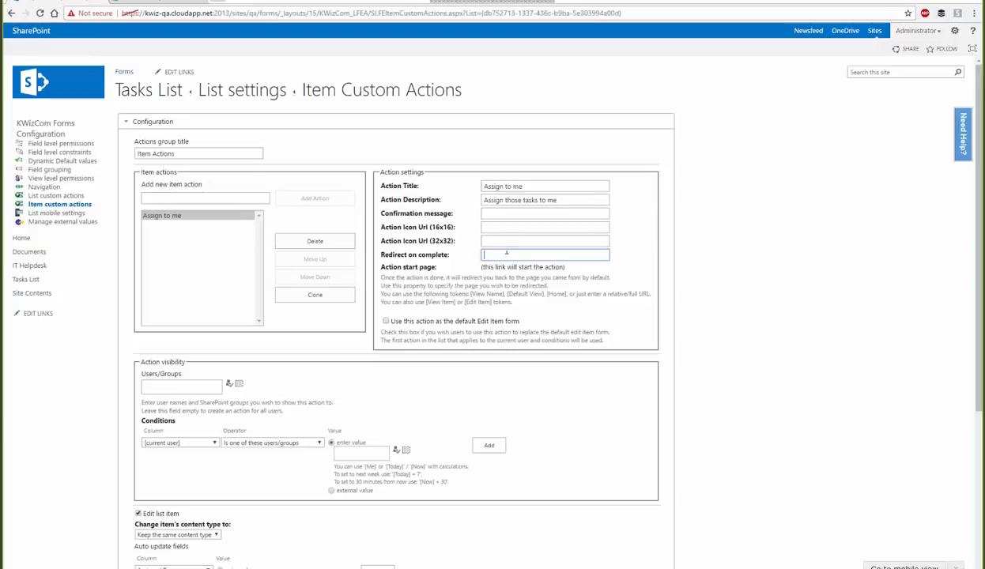
{"action": "type", "text": "["}
{"action": "type", "text": "My Tasks]"}
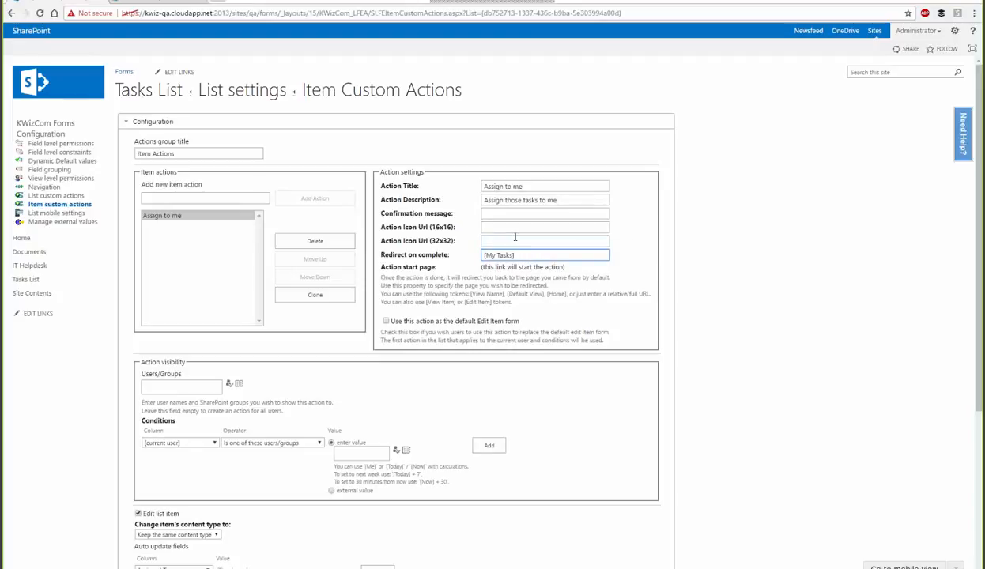
{"action": "left_click", "coordinate": [642, 242]}
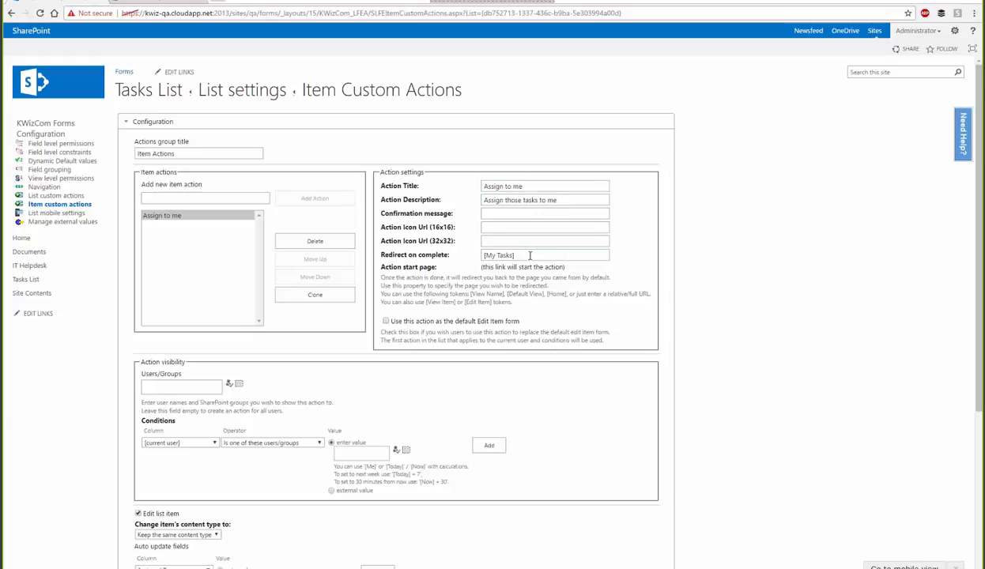
{"action": "scroll", "coordinate": [457, 278], "scroll_direction": "down", "scroll_amount": 5}
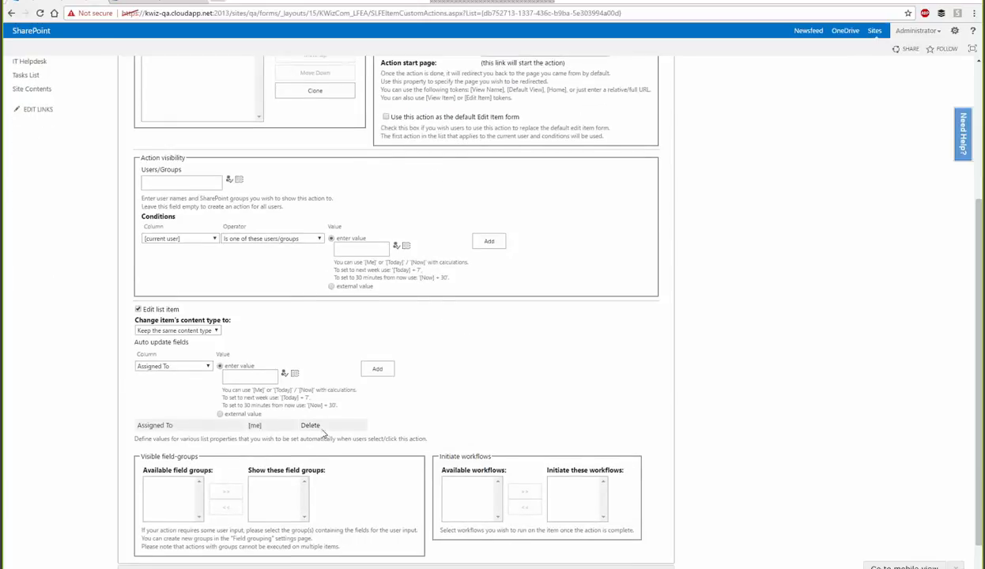
{"action": "scroll", "coordinate": [356, 491], "scroll_direction": "down", "scroll_amount": 1}
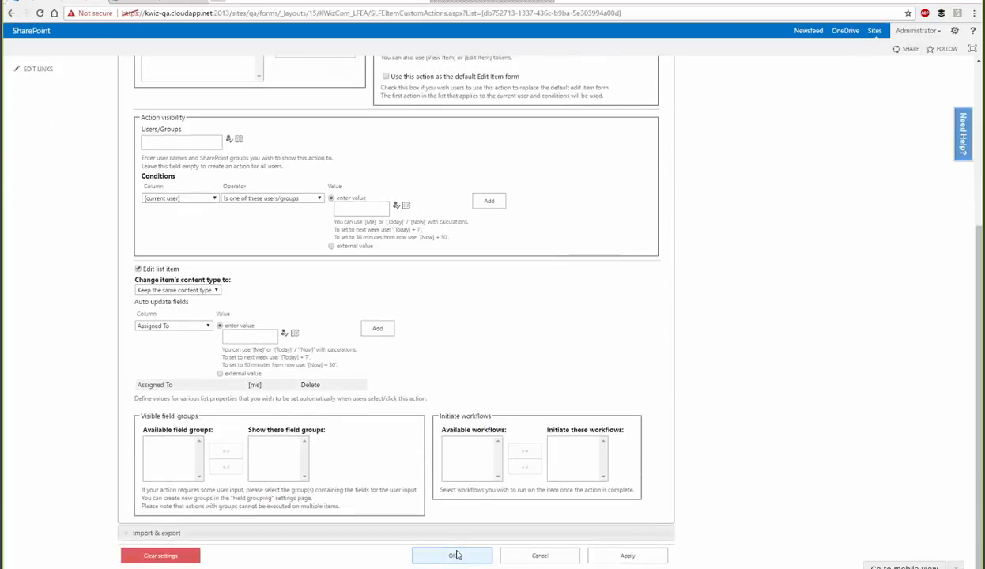
{"action": "left_click", "coordinate": [455, 555]}
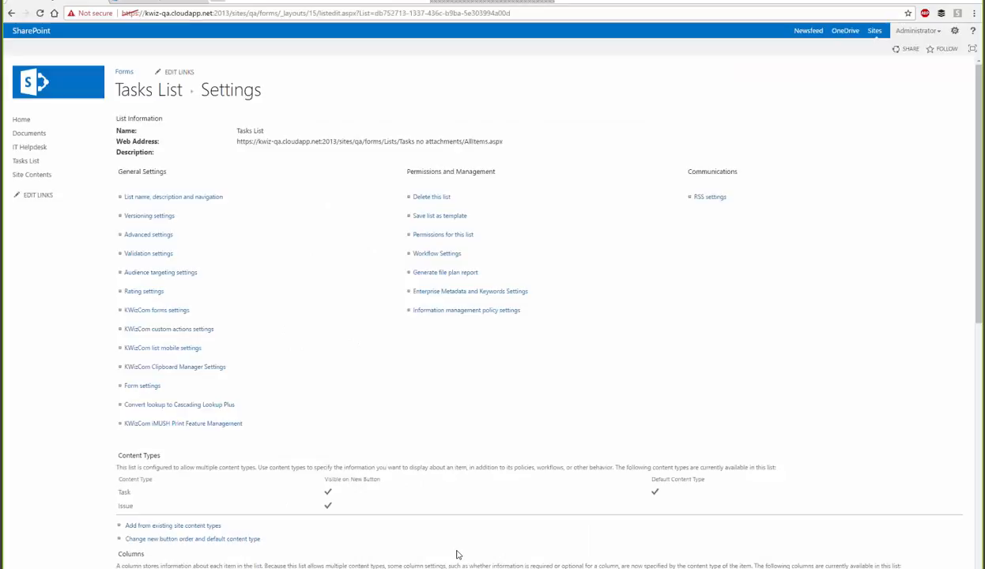
Step: Open the Tasks List, select task 13 and task 14 and start the Assign to me action on them
{"action": "left_click", "coordinate": [40, 163]}
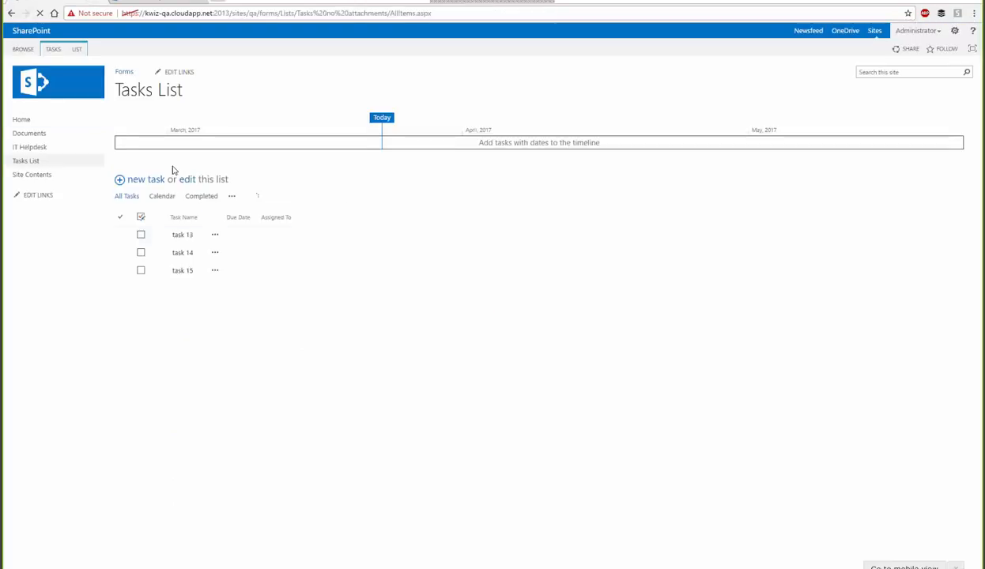
{"action": "left_click", "coordinate": [121, 236]}
{"action": "left_click", "coordinate": [121, 252]}
{"action": "left_click", "coordinate": [55, 49]}
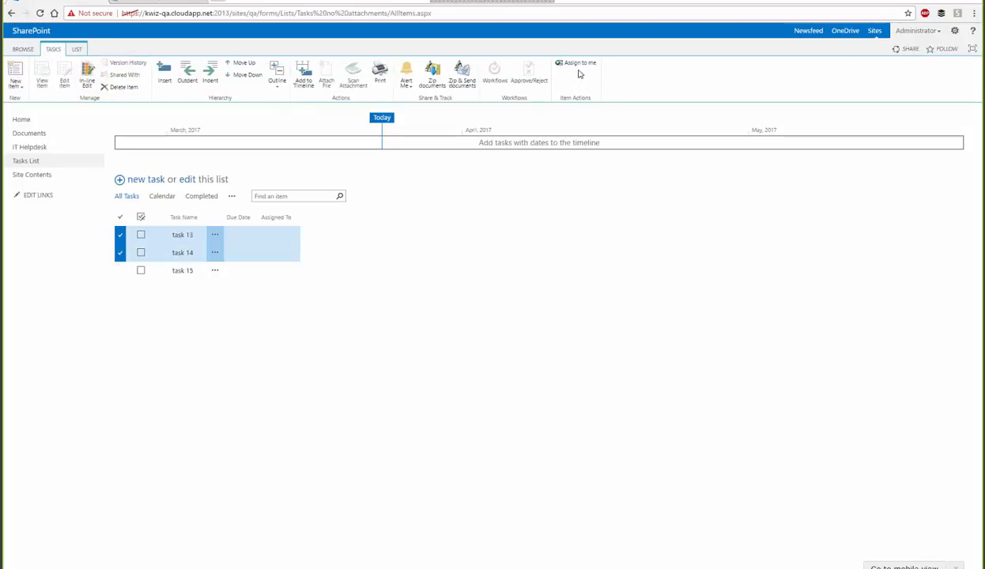
{"action": "left_click", "coordinate": [576, 66]}
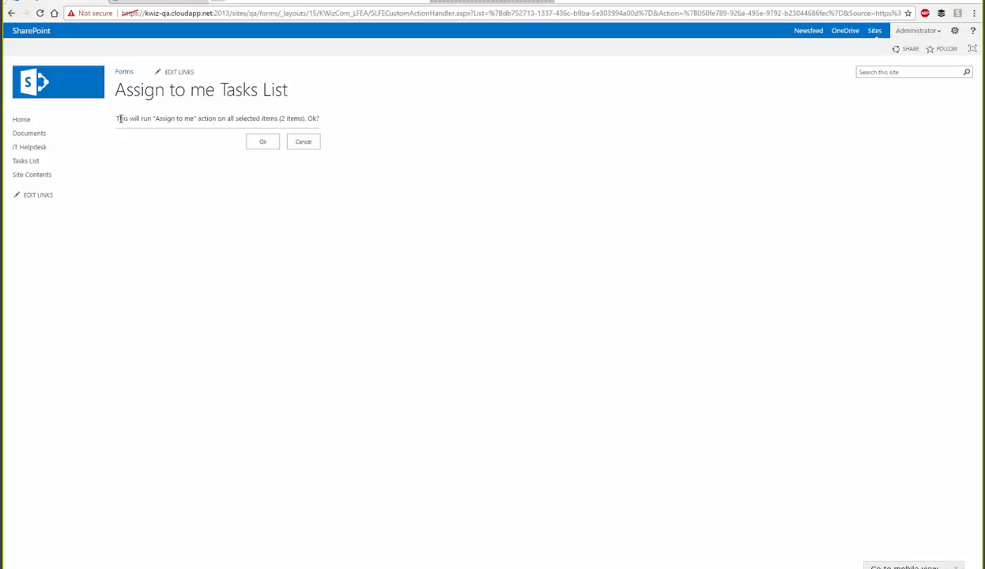
Step: Review the confirmation text of the Assign to me action and confirm running it on both selected tasks
{"action": "left_click_drag", "start_coordinate": [156, 119], "coordinate": [200, 119]}
{"action": "double_click", "coordinate": [221, 119]}
{"action": "left_click", "coordinate": [279, 119]}
{"action": "double_click", "coordinate": [291, 118]}
{"action": "left_click", "coordinate": [279, 119]}
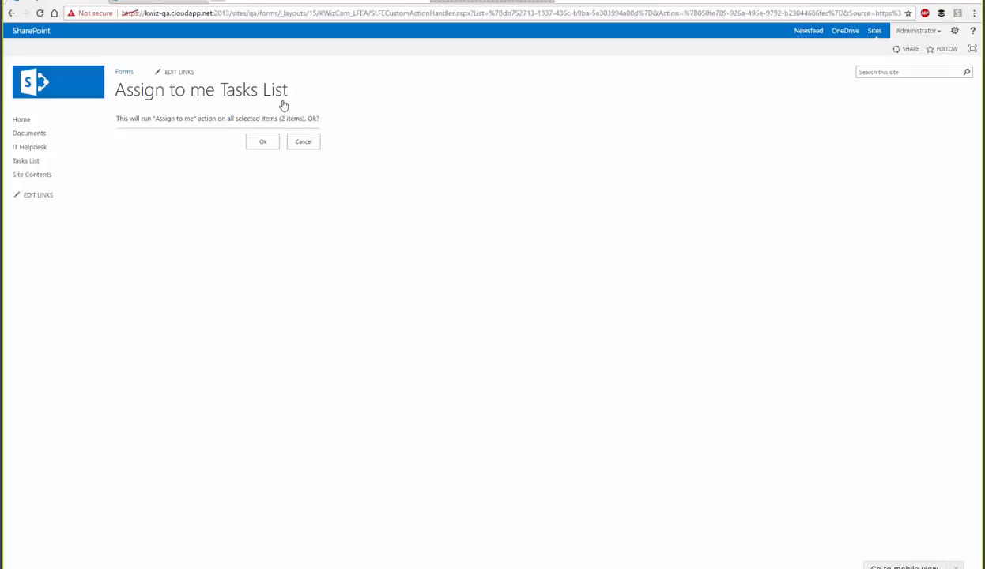
{"action": "left_click", "coordinate": [264, 143]}
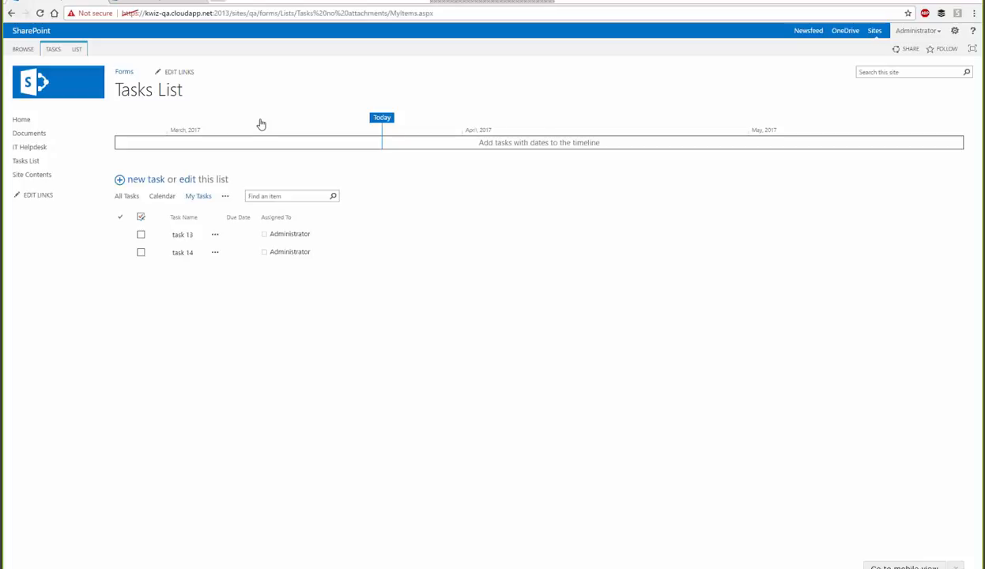
Step: Check the Assigned To values of the tasks in the My Tasks view and return to the All Tasks view
{"action": "left_click_drag", "start_coordinate": [209, 196], "coordinate": [183, 196]}
{"action": "left_click", "coordinate": [230, 317]}
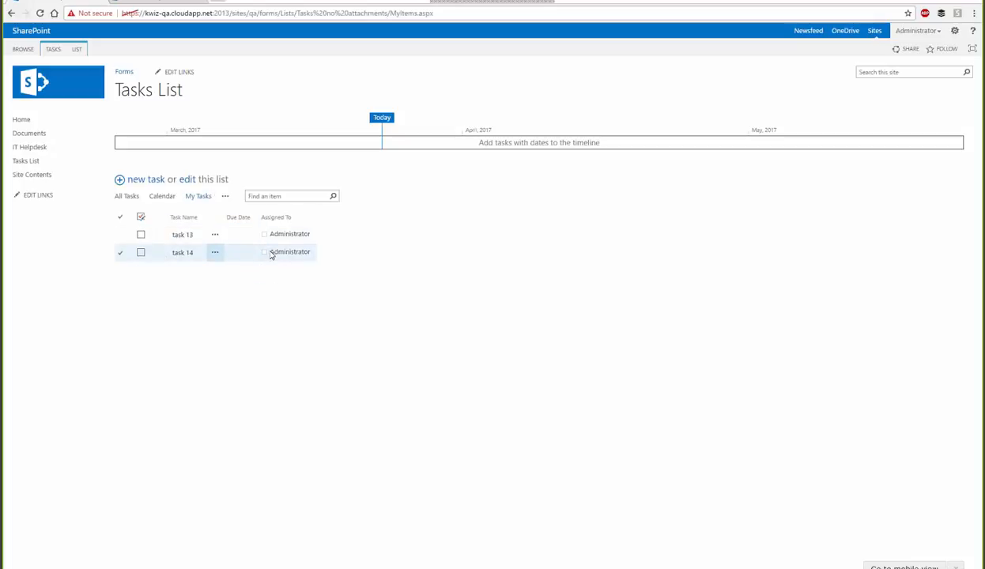
{"action": "left_click", "coordinate": [121, 197]}
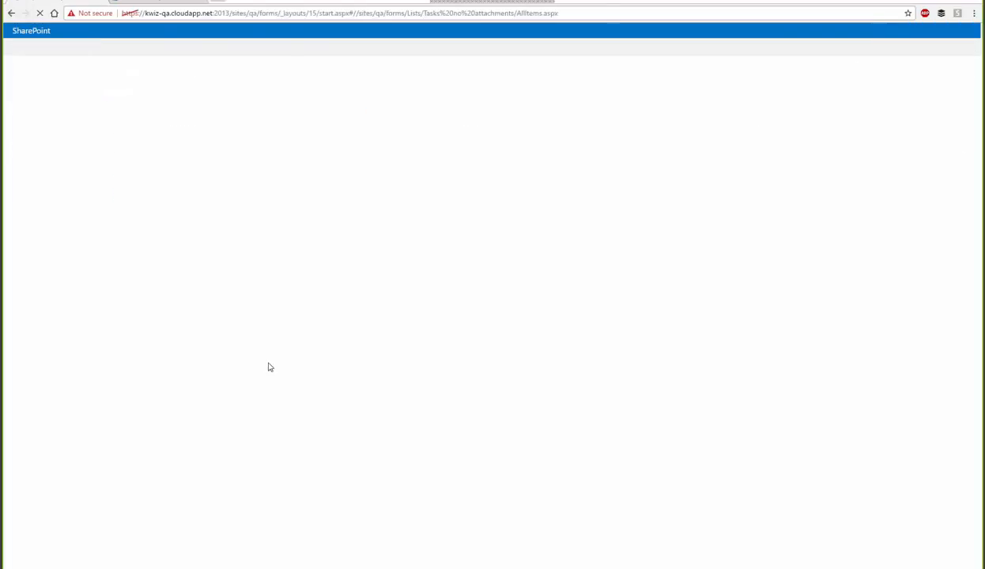